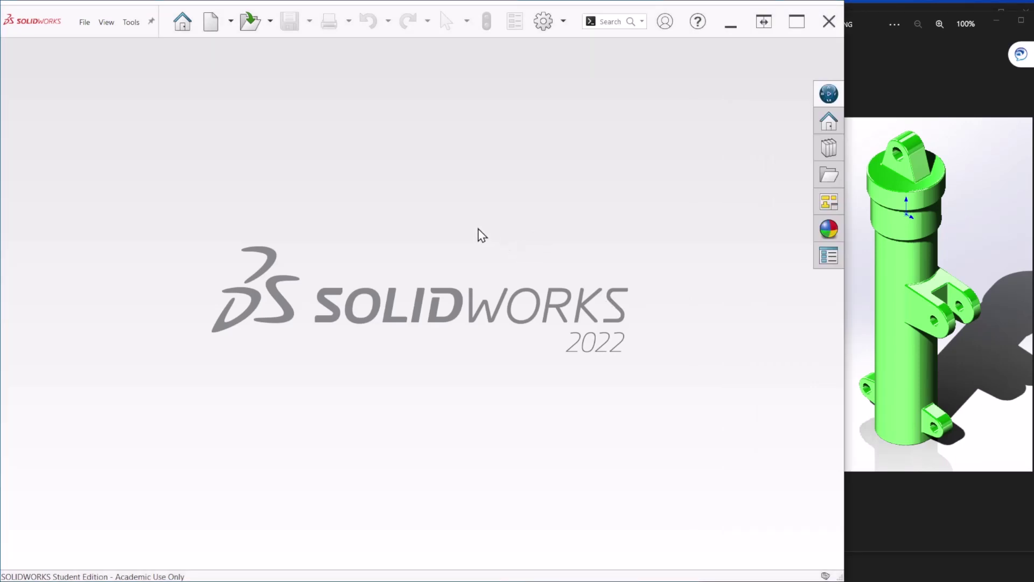
# Create a new part document and set its unit system to MMGS (millimeter, gram, second).
pyautogui.click(210, 22)
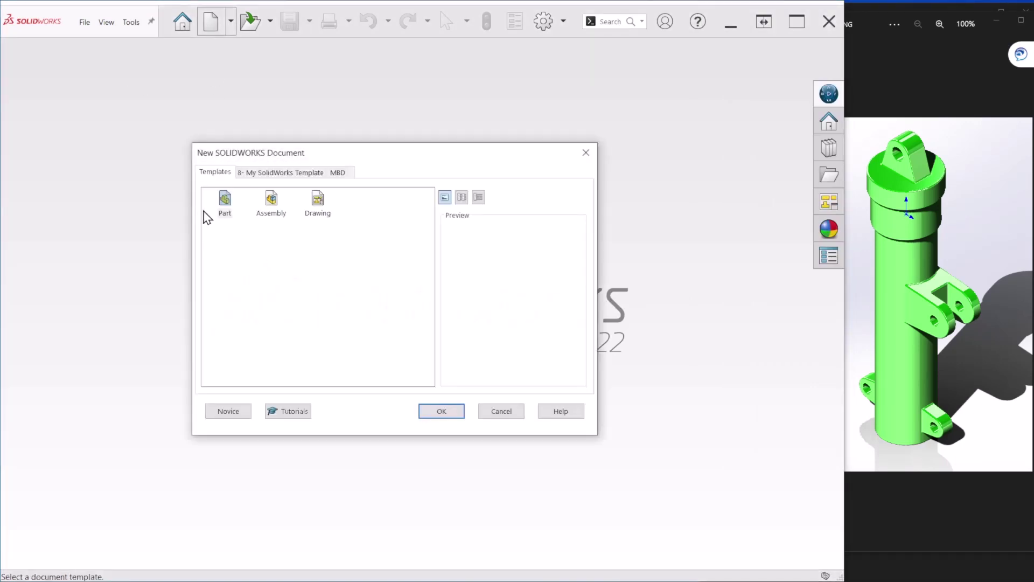
pyautogui.doubleClick(226, 203)
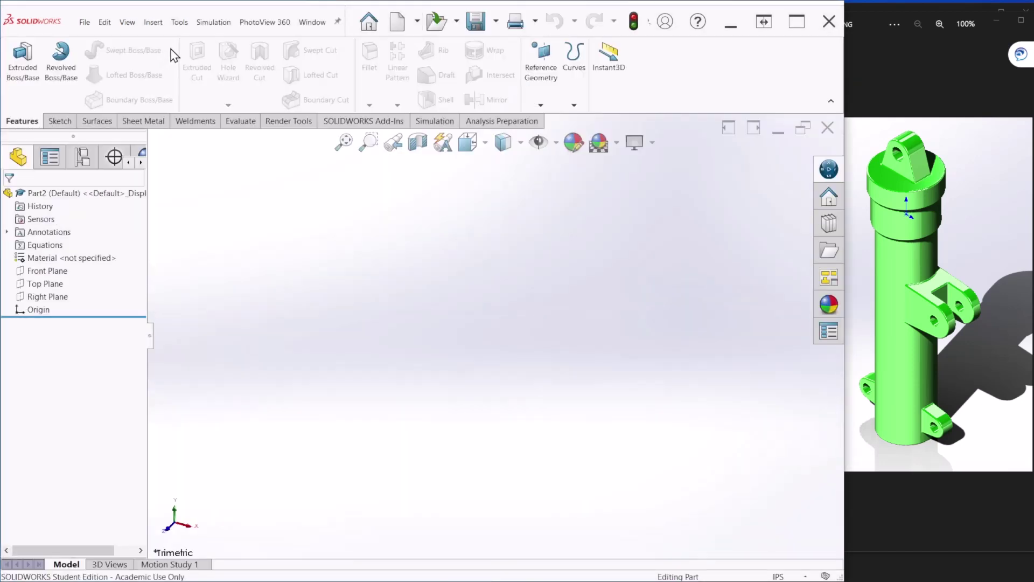
pyautogui.click(180, 24)
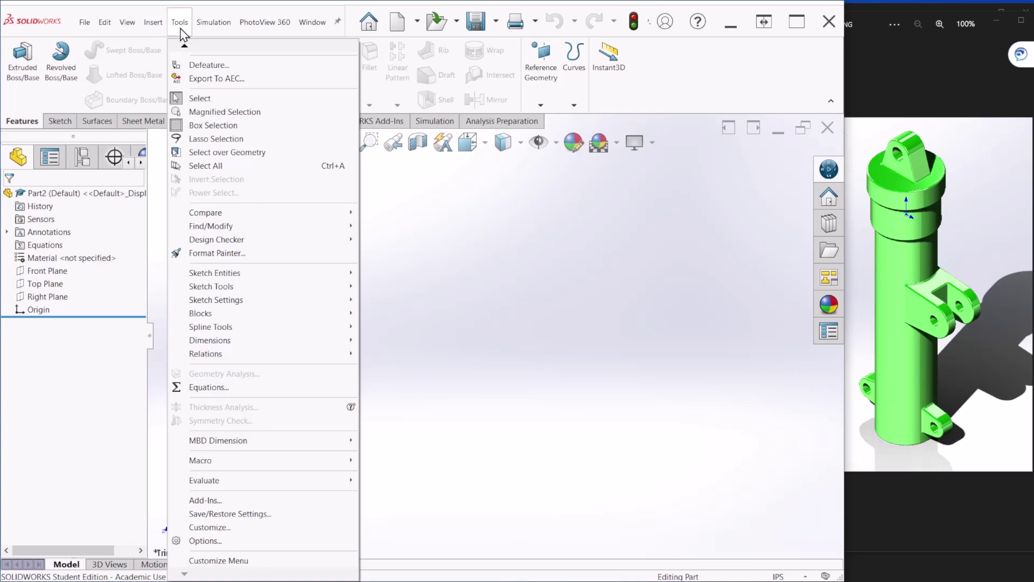
pyautogui.click(216, 542)
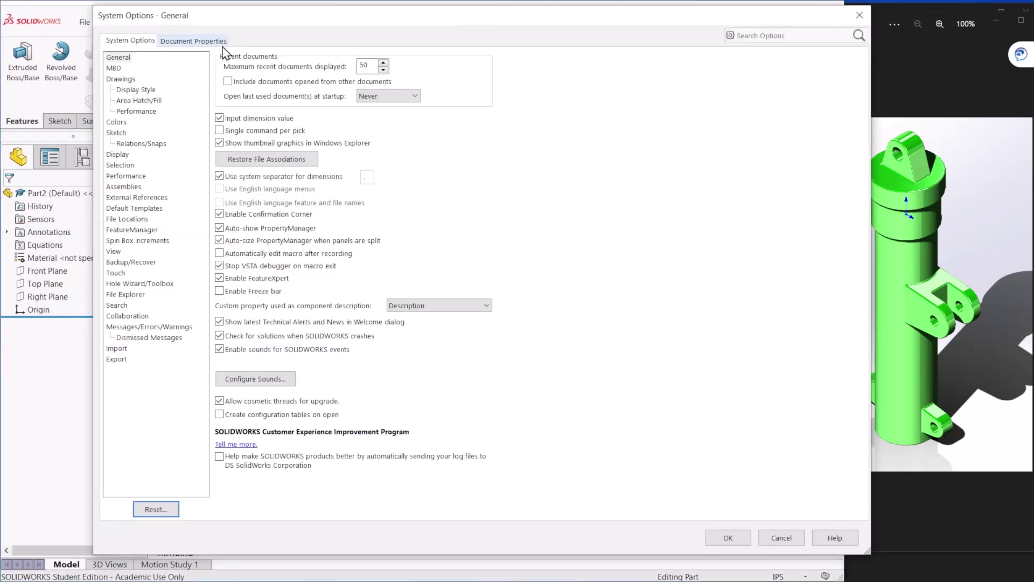
pyautogui.click(216, 43)
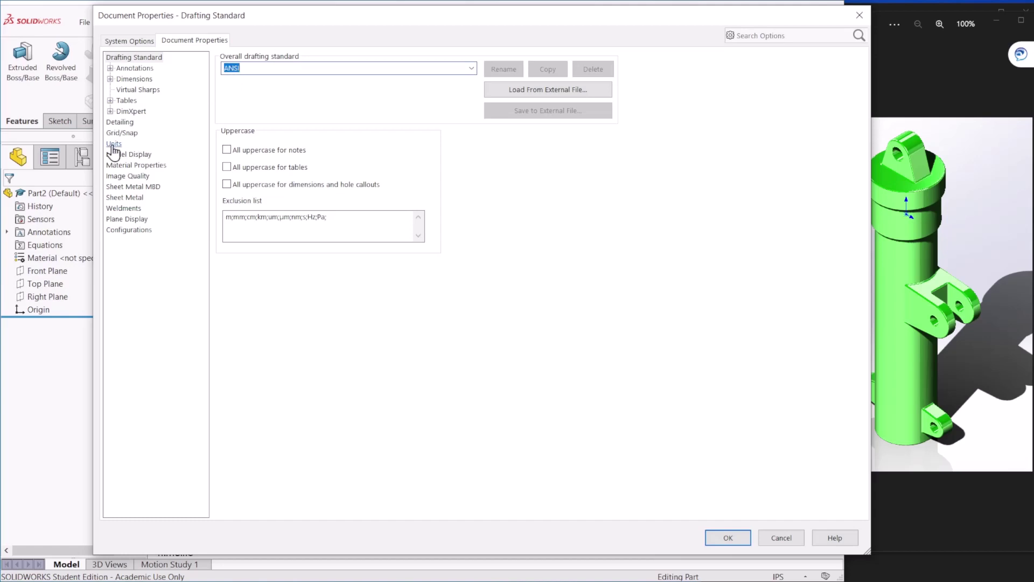
pyautogui.click(114, 144)
pyautogui.click(263, 91)
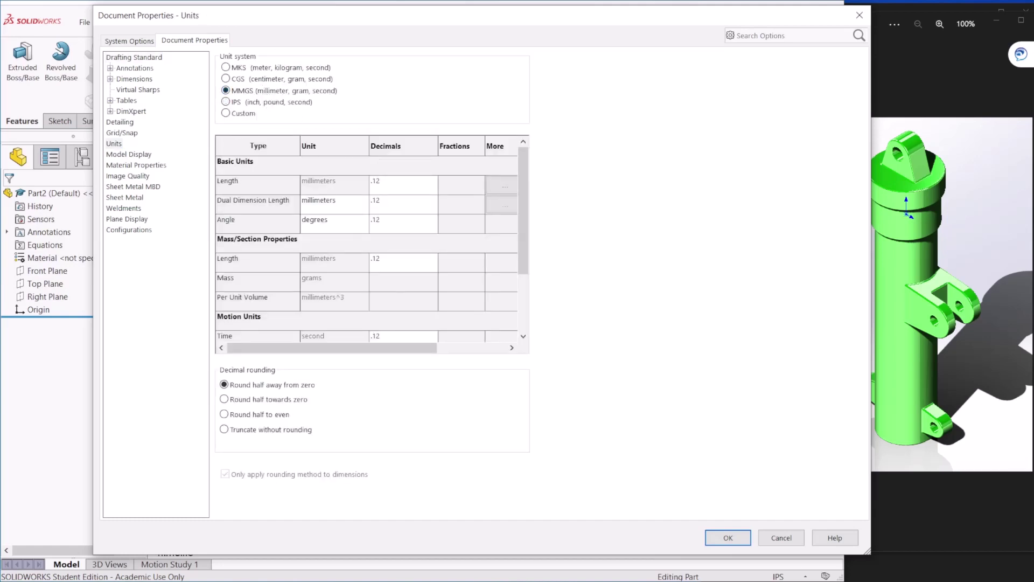
pyautogui.click(728, 538)
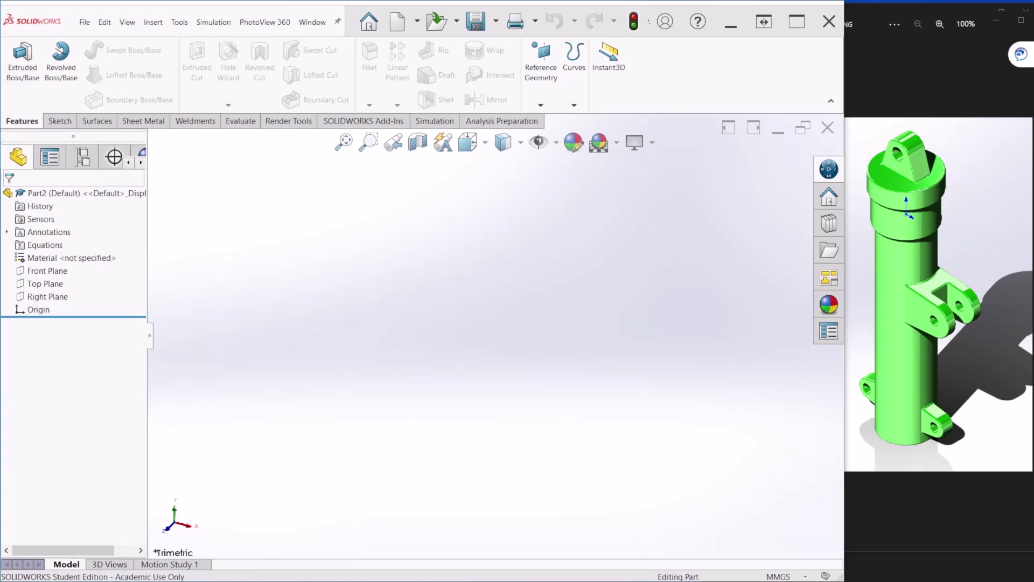
# Start a sketch on the Front Plane and draw a vertical centerline through the origin.
pyautogui.click(54, 270)
pyautogui.click(51, 254)
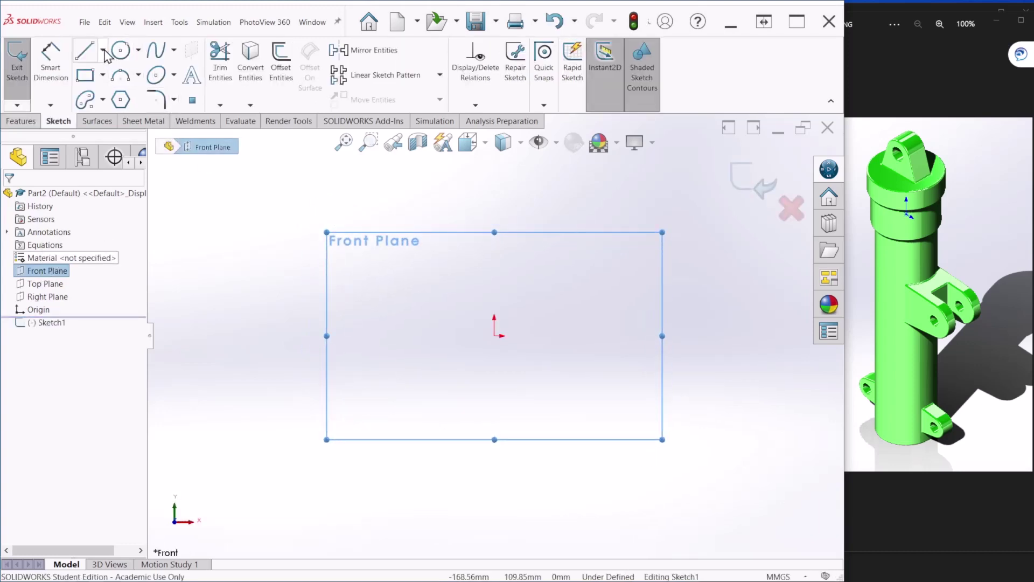
pyautogui.click(103, 49)
pyautogui.click(111, 83)
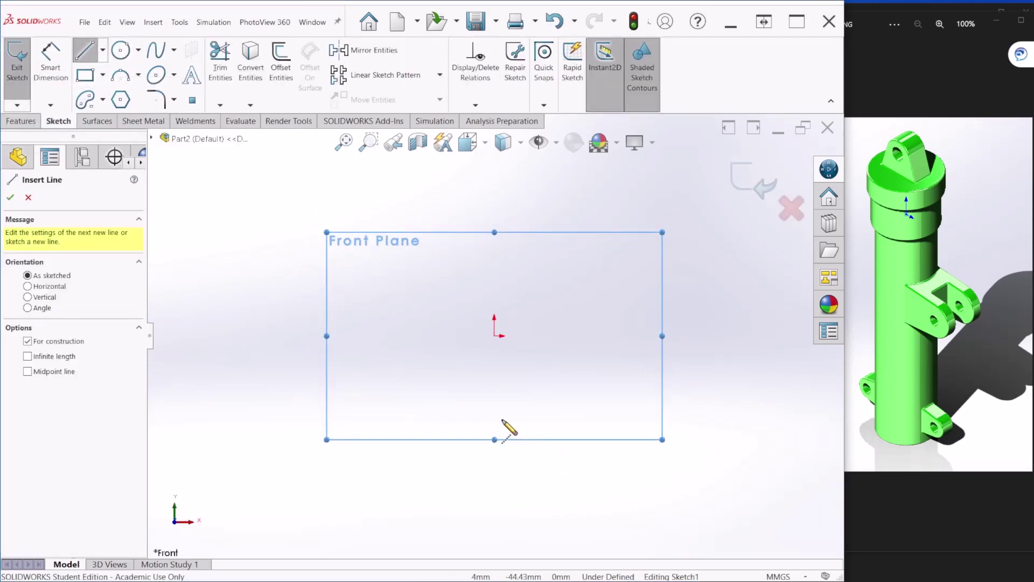
pyautogui.click(494, 416)
pyautogui.click(495, 192)
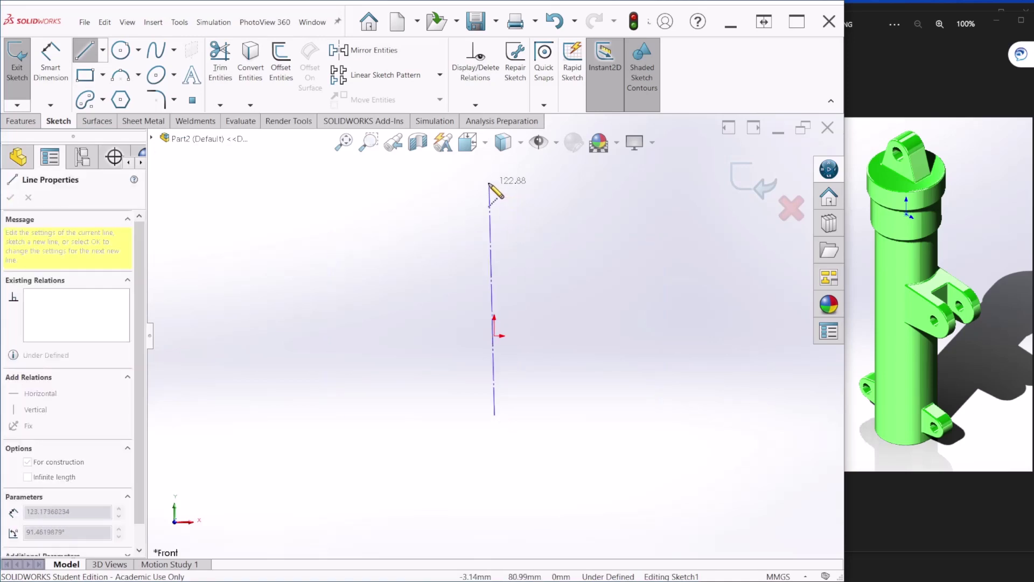
pyautogui.click(494, 175)
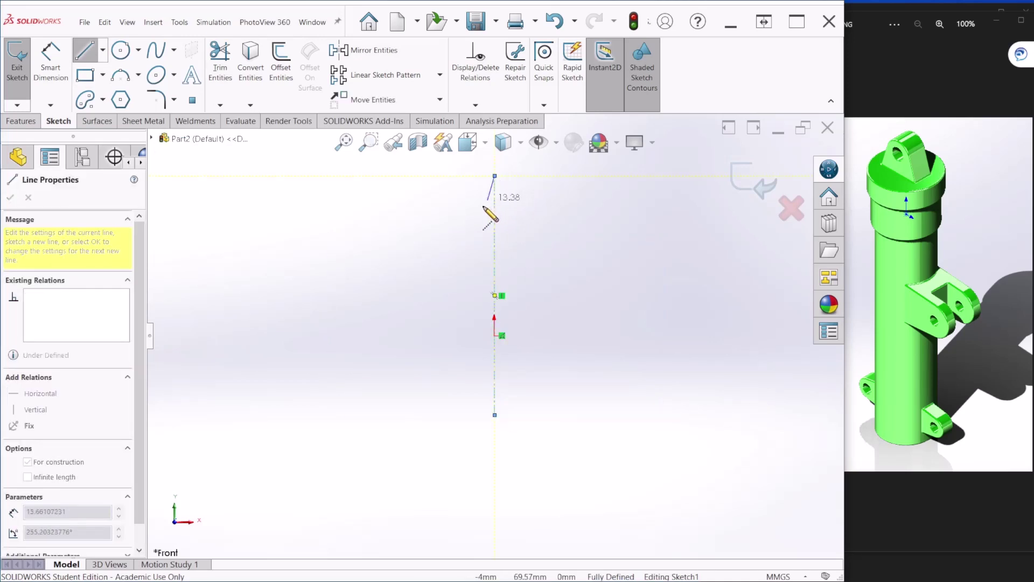
pyautogui.press('Escape')
# Draw a horizontal centerline through the origin, extending to both sides of the vertical centerline.
pyautogui.click(102, 49)
pyautogui.click(102, 84)
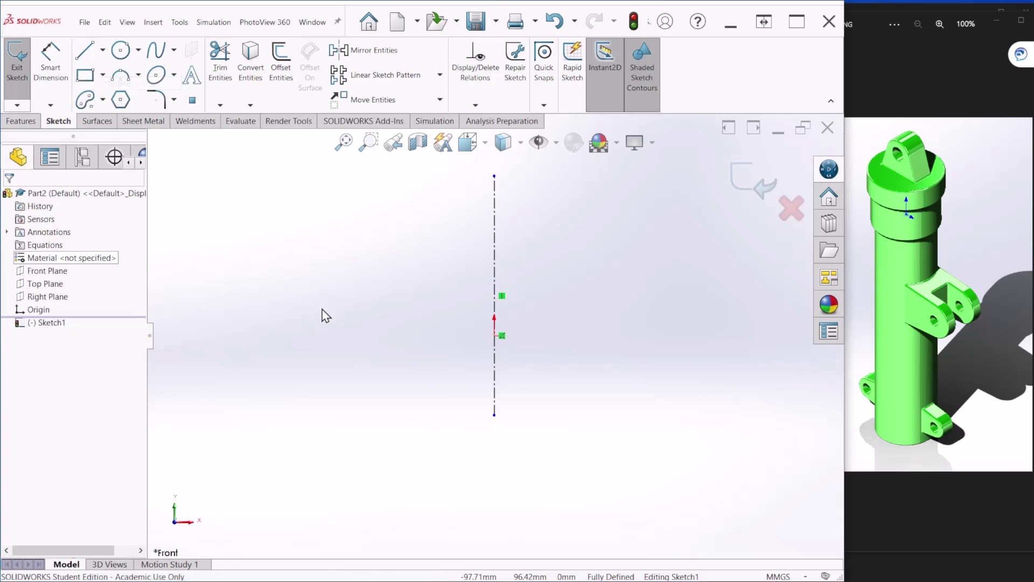
pyautogui.click(311, 336)
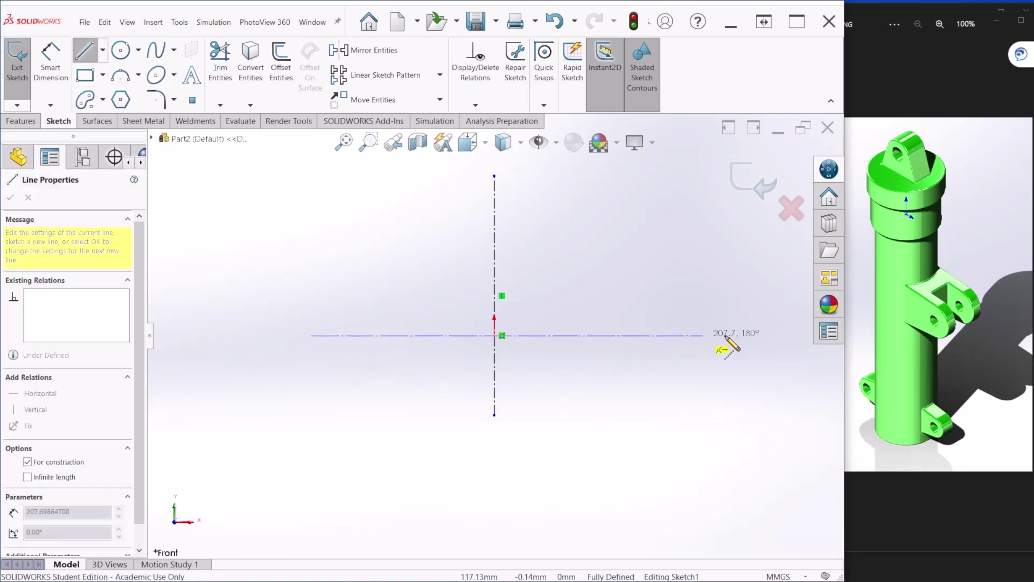
pyautogui.click(741, 336)
pyautogui.press('Escape')
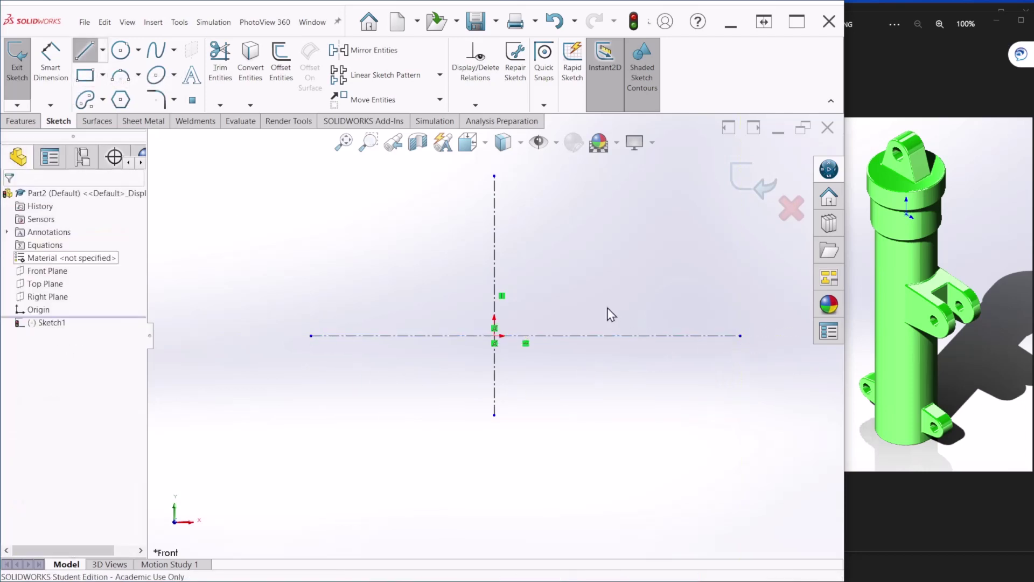
pyautogui.press('z')
# Sketch the stepped outer contour from near the vertical centerline's upper end down to the horizontal centerline, about 39 mm wide at the top.
pyautogui.click(86, 52)
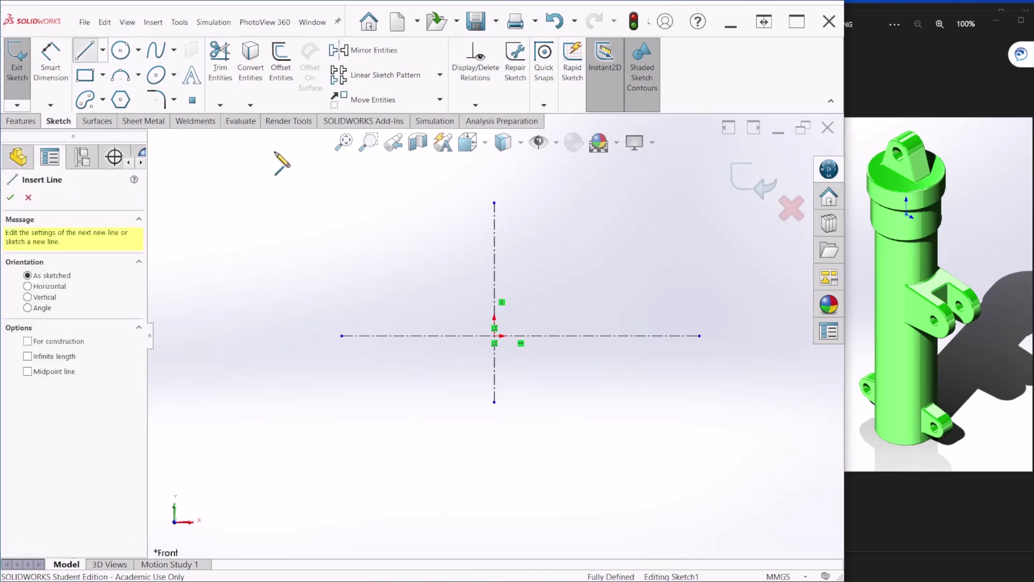
pyautogui.click(495, 210)
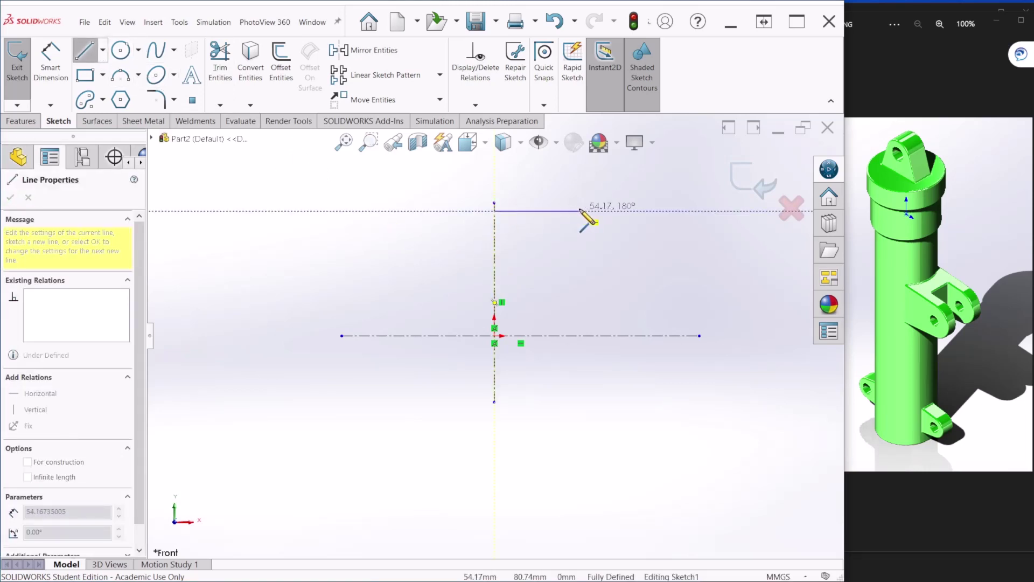
pyautogui.click(556, 211)
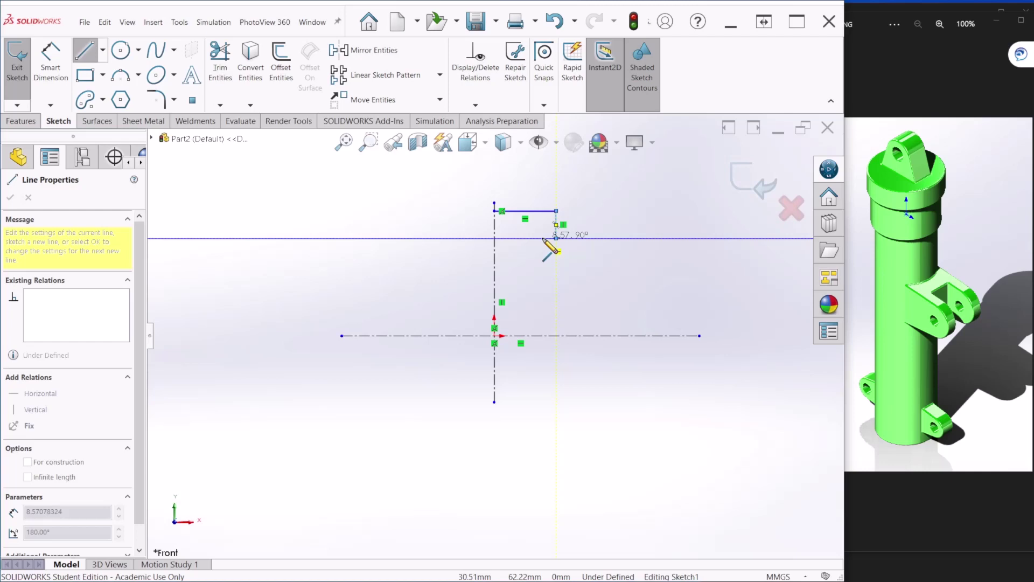
pyautogui.click(543, 237)
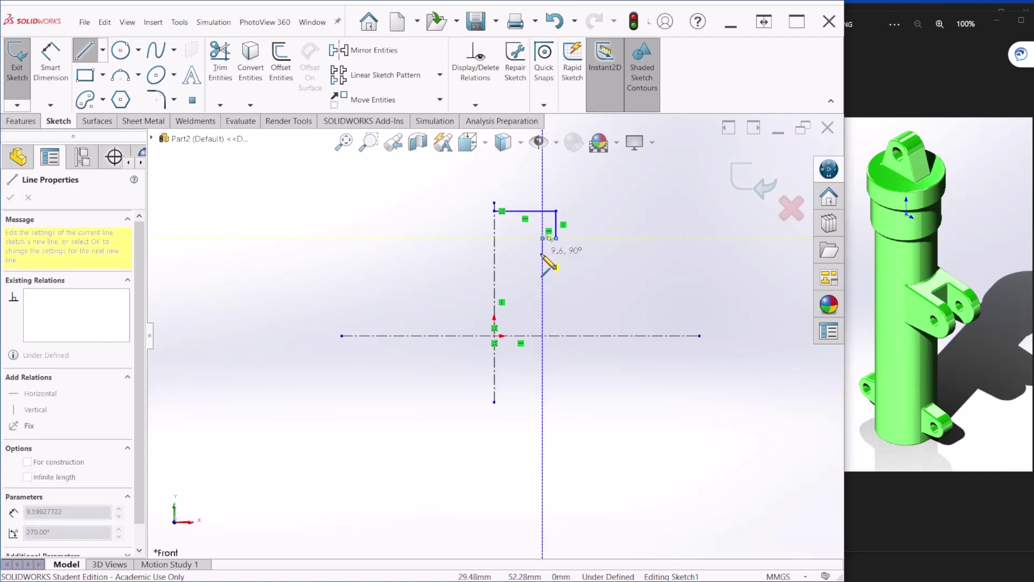
pyautogui.click(542, 254)
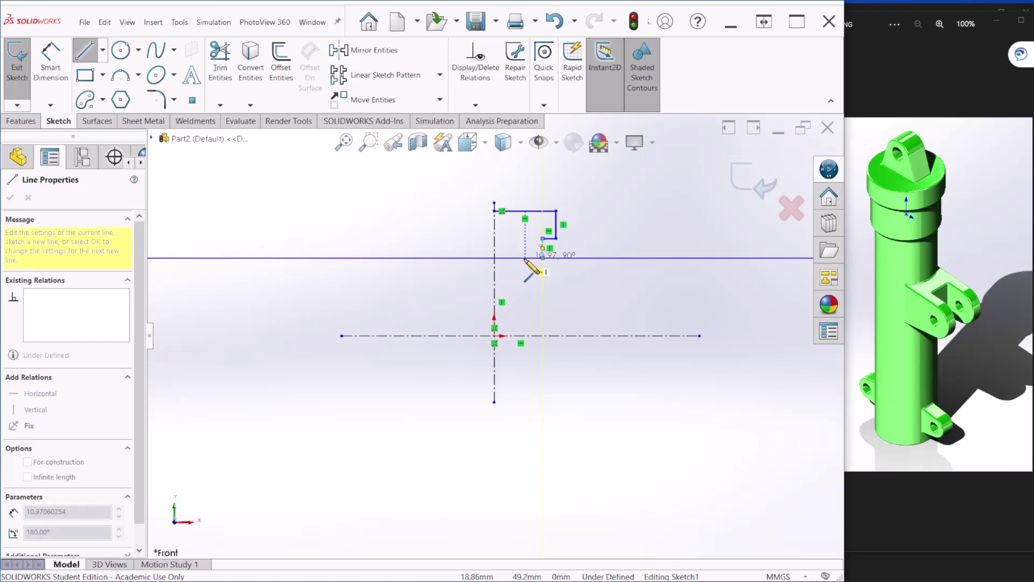
pyautogui.click(525, 258)
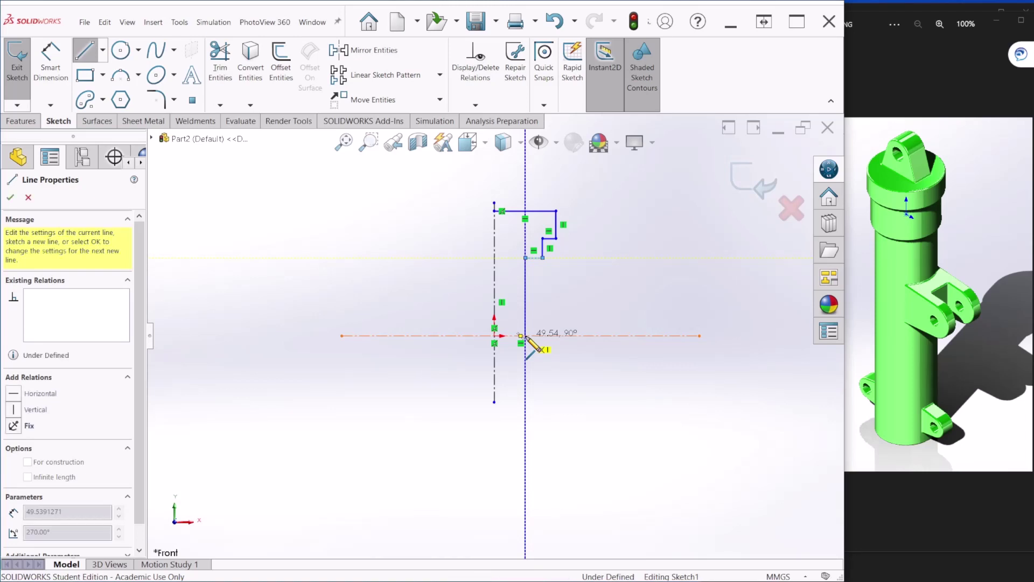
pyautogui.click(525, 336)
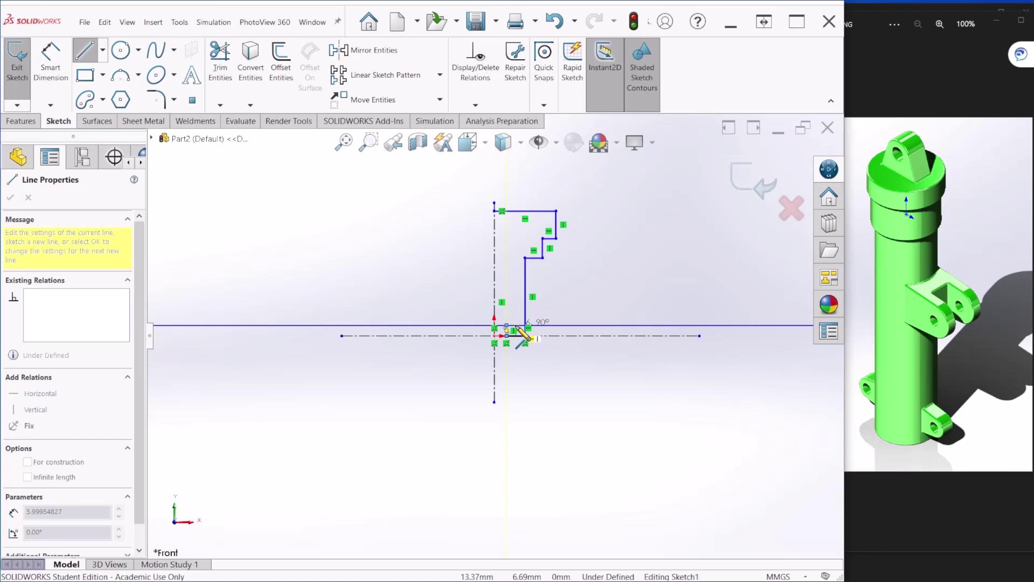
# Close the profile with a bottom lip about 6 mm high, a vertical inner wall and a top wall about 6.5 mm thick.
pyautogui.click(516, 335)
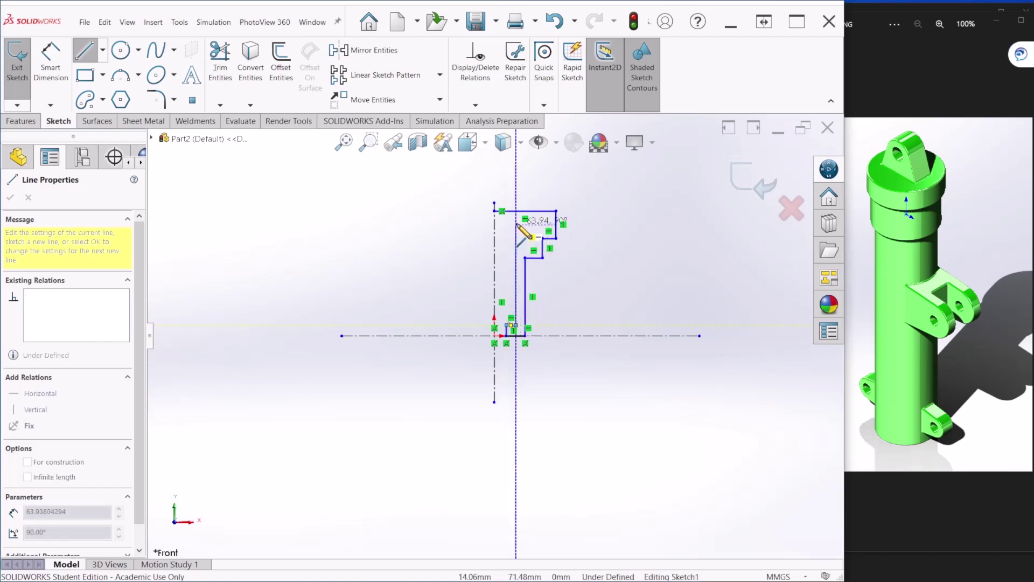
pyautogui.click(516, 221)
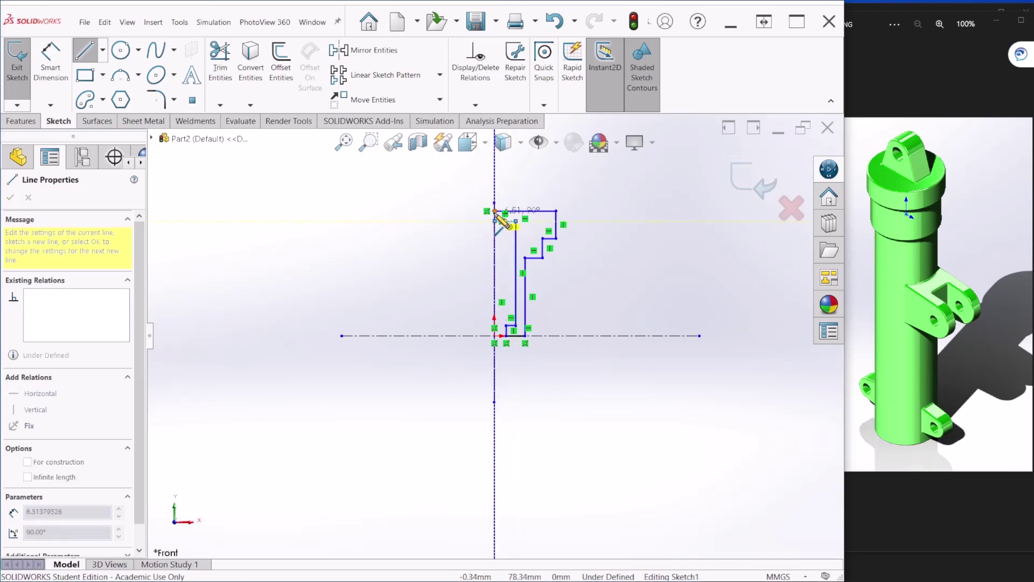
pyautogui.click(494, 220)
pyautogui.press('Escape')
pyautogui.press('f')
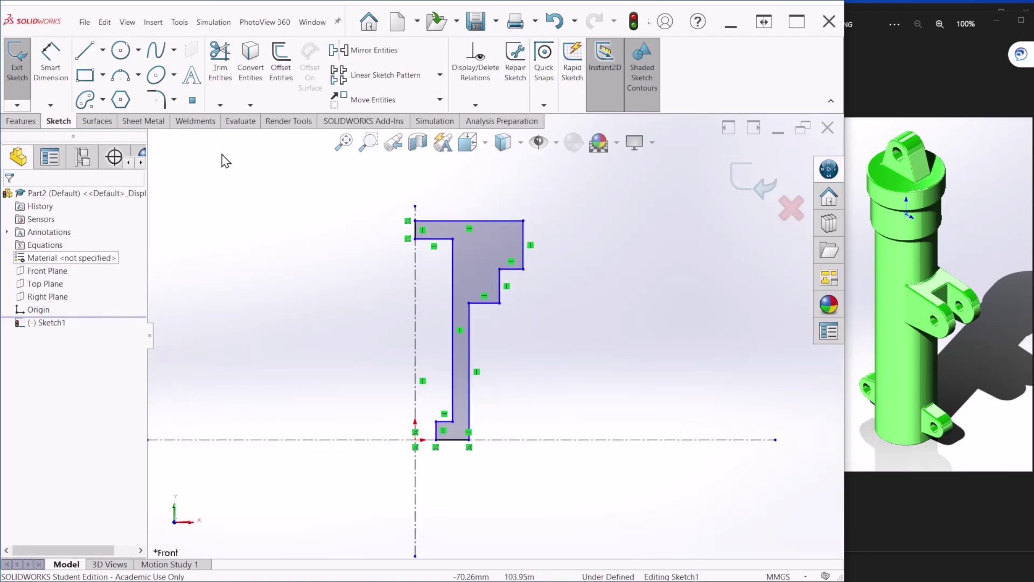
# Dimension the profile's top edge to 50 mm with Smart Dimension.
pyautogui.click(51, 61)
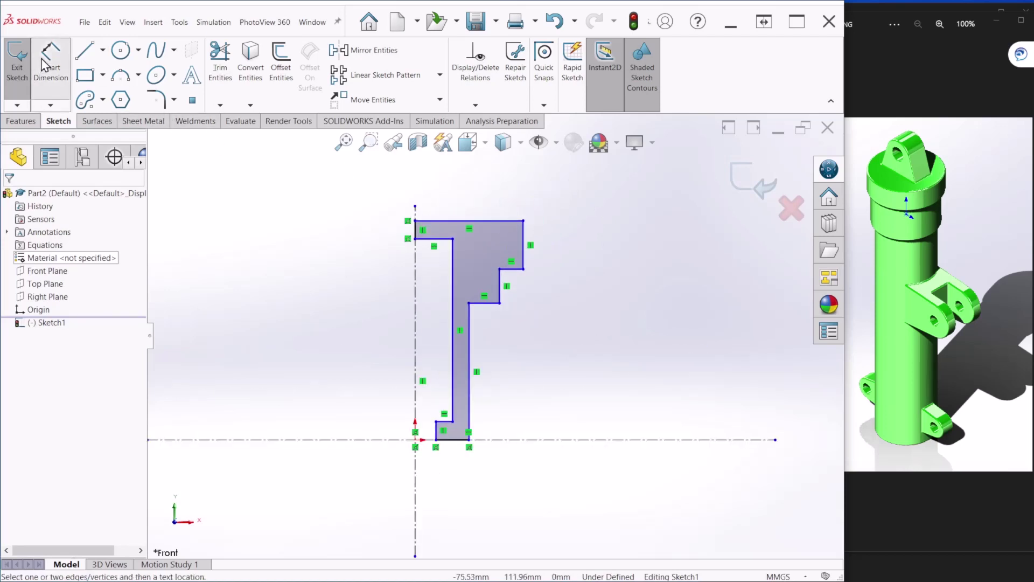
pyautogui.click(471, 226)
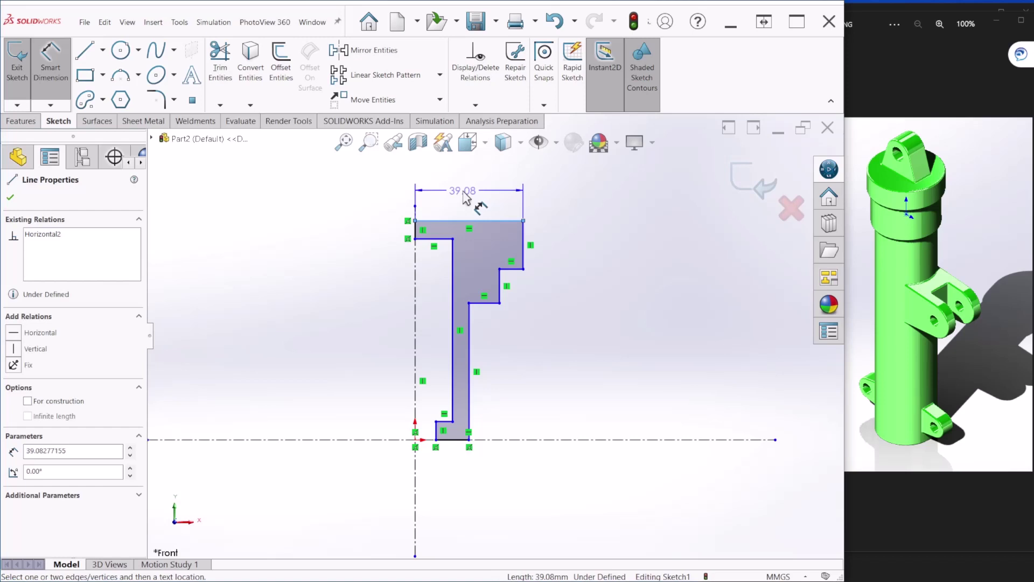
pyautogui.click(463, 192)
pyautogui.write('50')
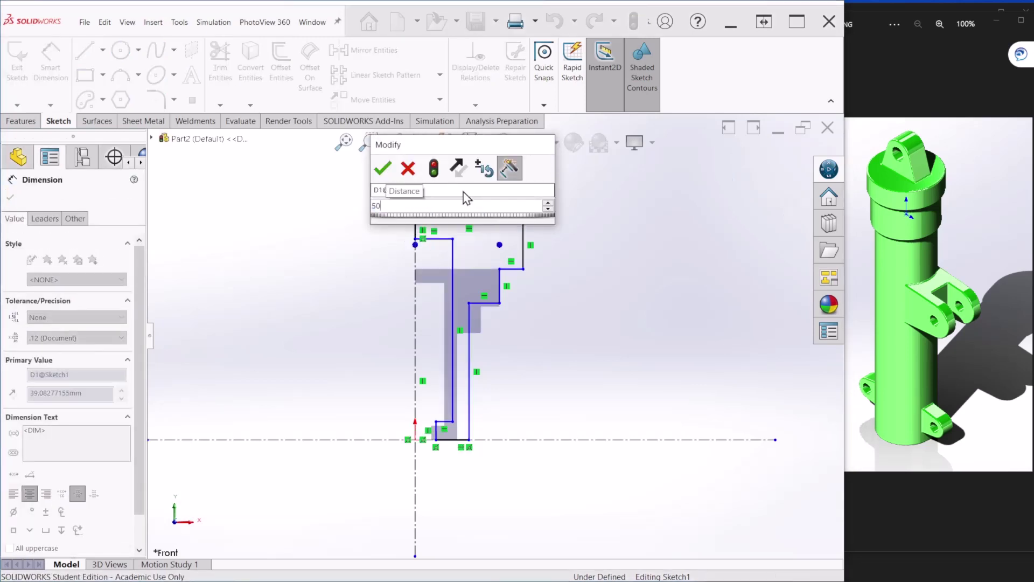
pyautogui.press('Return')
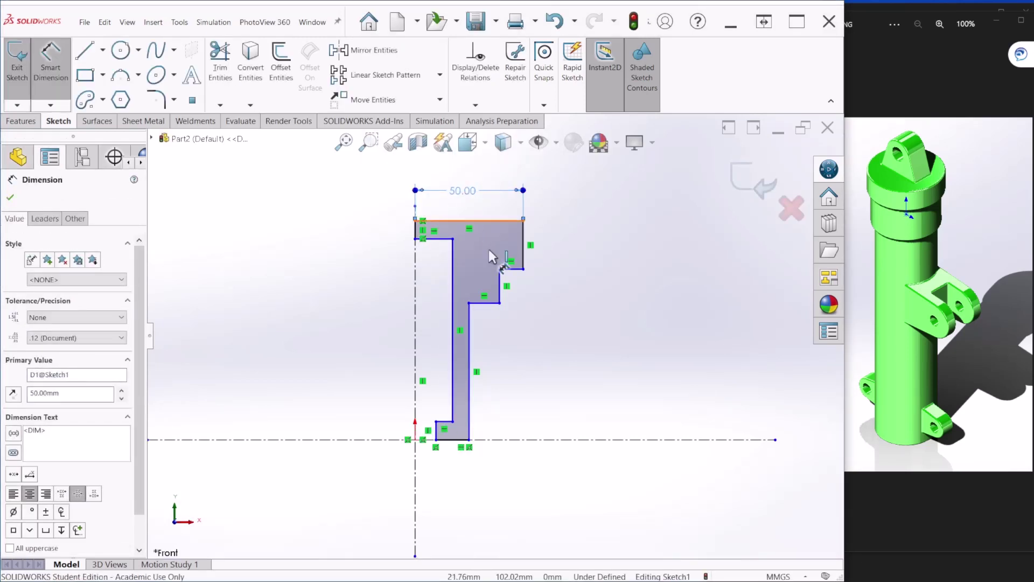
# Dimension the profile's overall height from the horizontal centerline to the top edge as 400 mm.
pyautogui.click(534, 439)
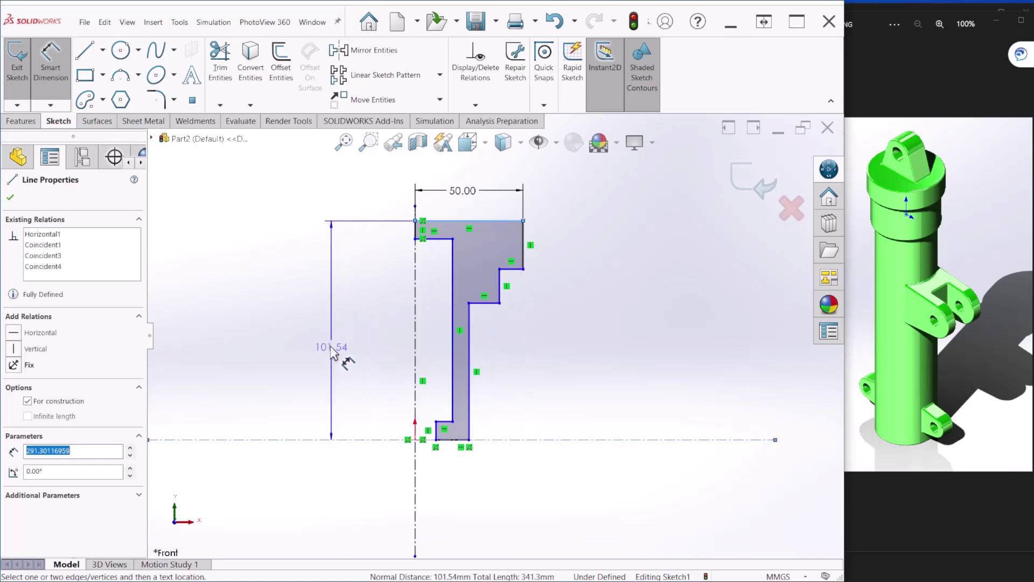
pyautogui.click(314, 340)
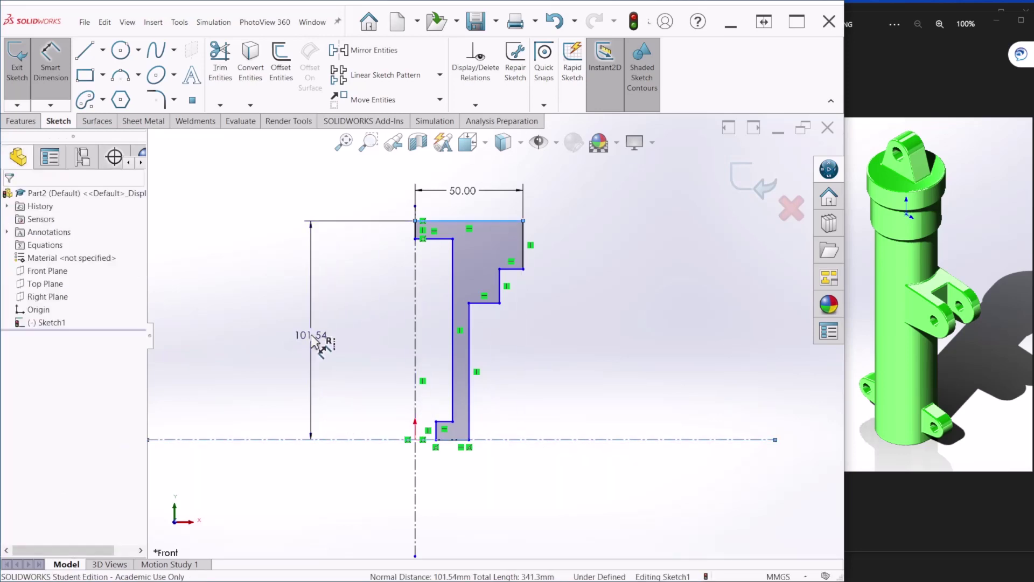
pyautogui.press('Return')
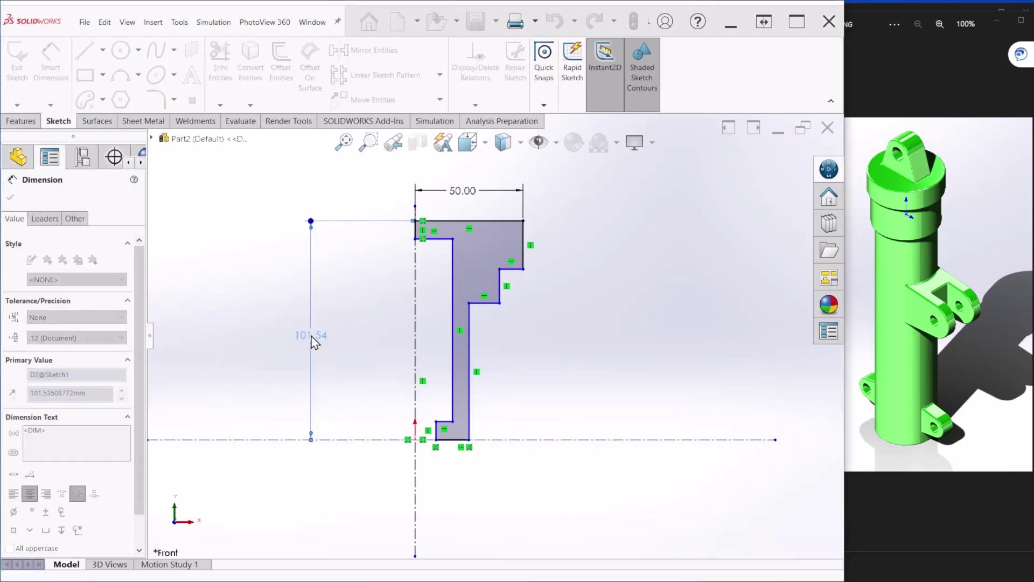
pyautogui.press('f')
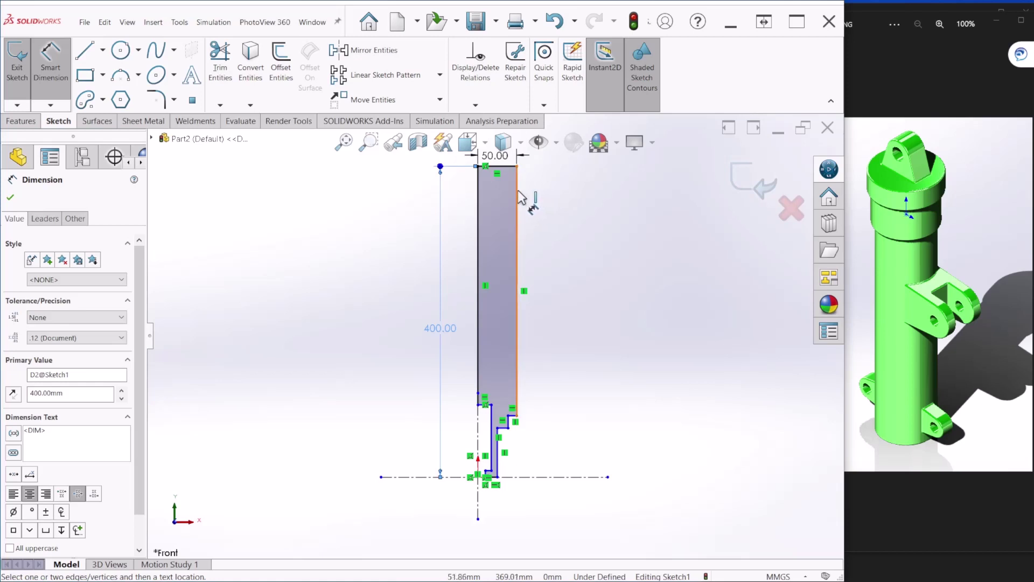
pyautogui.click(517, 226)
pyautogui.press('Escape')
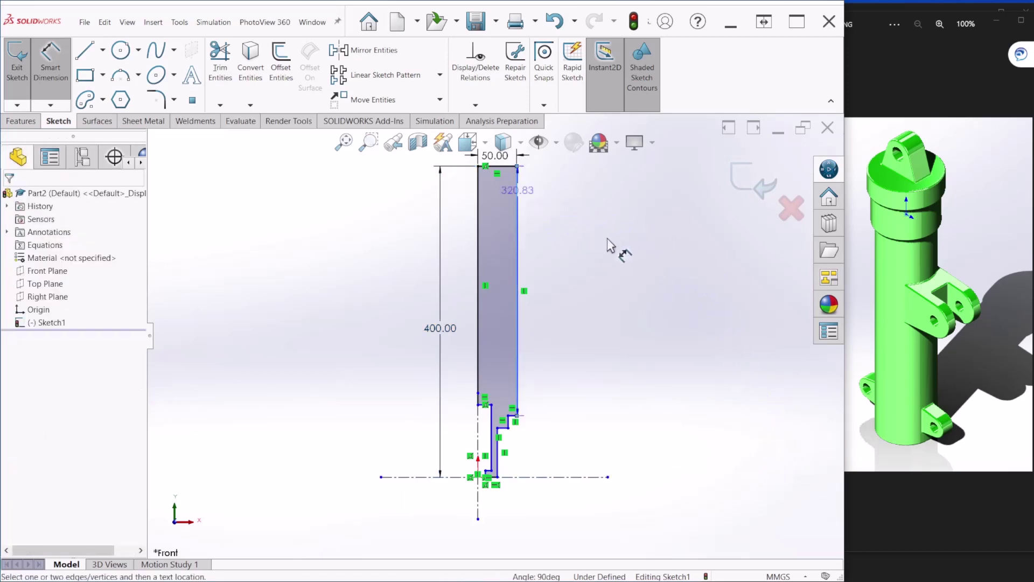
pyautogui.press('Escape')
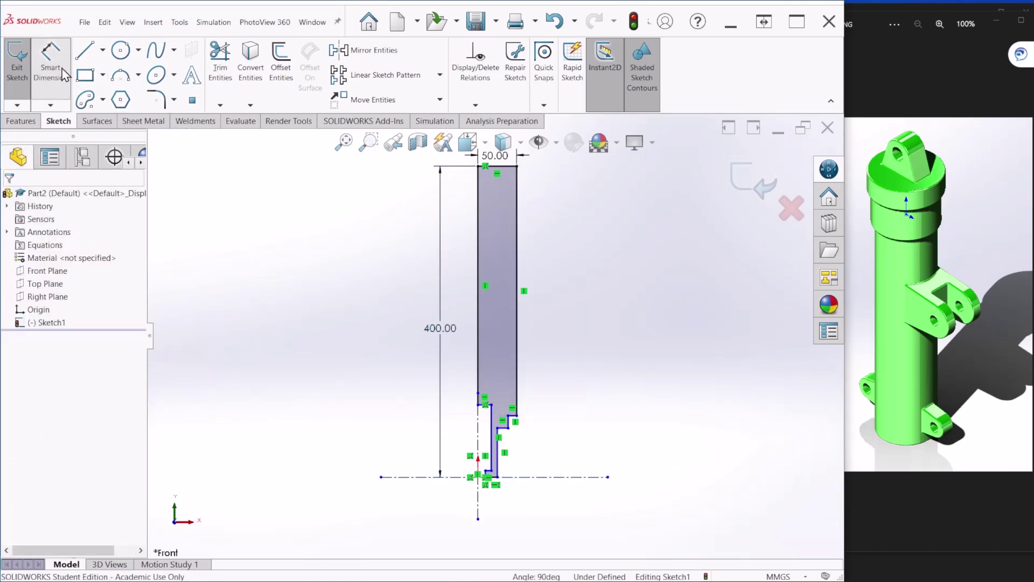
# Dimension the profile's upper outer vertical edge to 30 mm.
pyautogui.click(518, 201)
pyautogui.click(290, 190)
pyautogui.press('d')
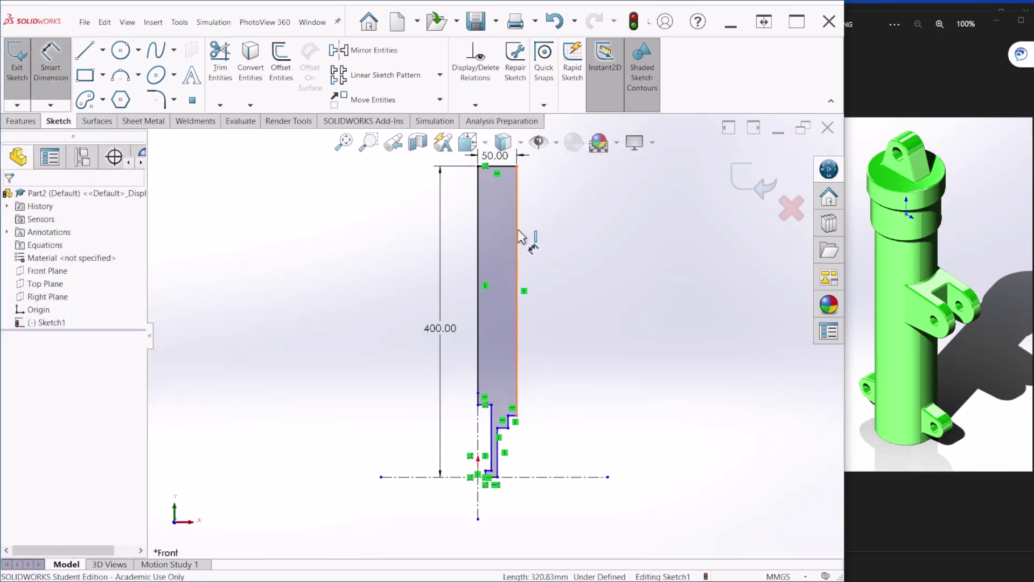
pyautogui.click(520, 237)
pyautogui.click(562, 256)
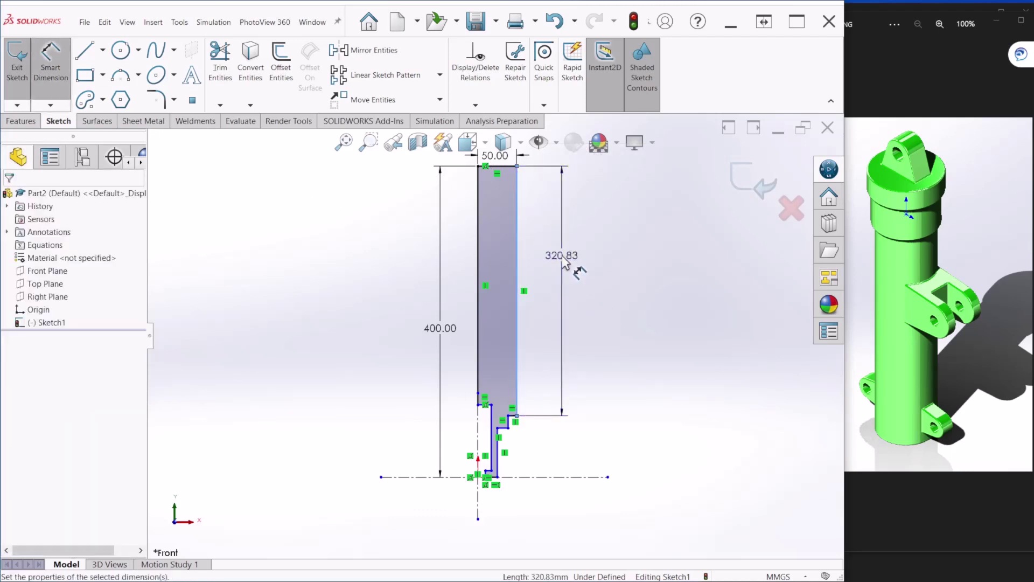
pyautogui.press('Return')
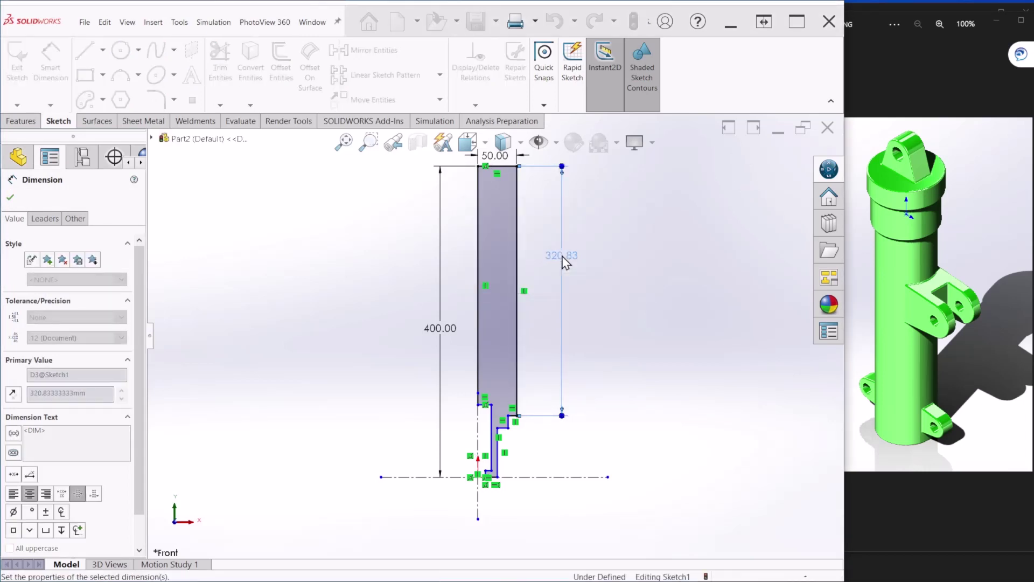
pyautogui.press('Return')
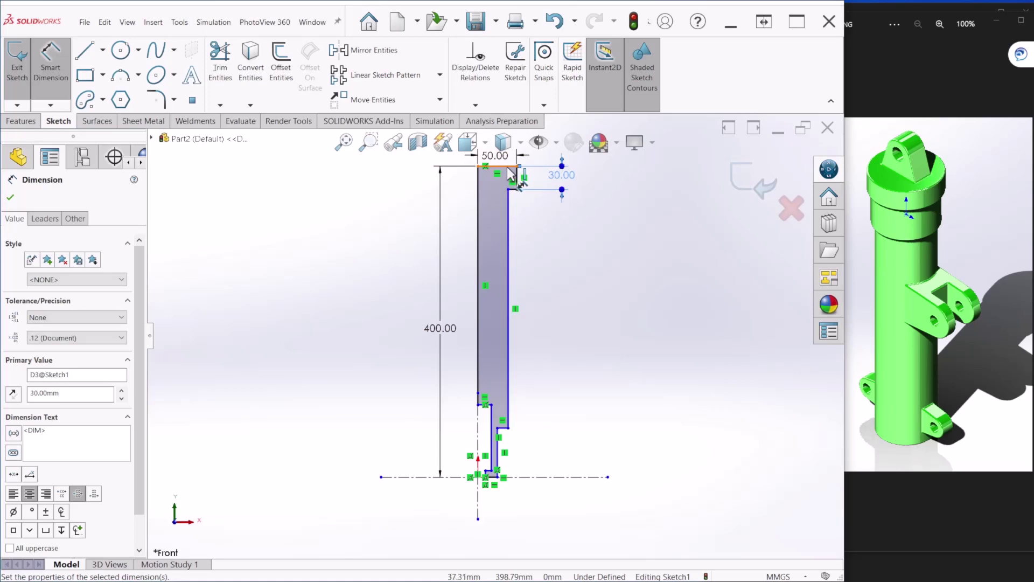
# Dimension the distance from the profile's top edge down to the second outer step as 80 mm.
pyautogui.click(511, 189)
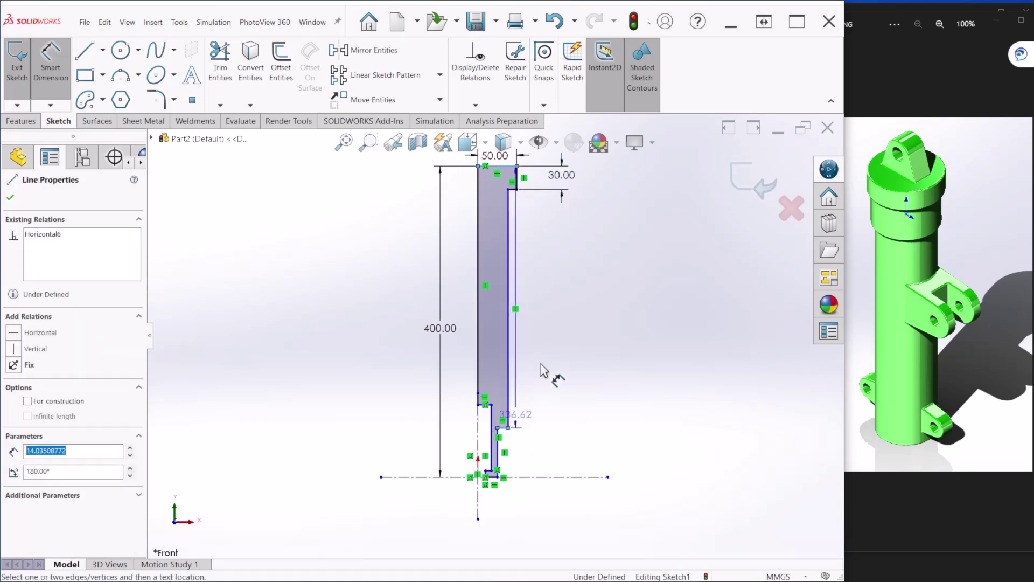
pyautogui.click(614, 295)
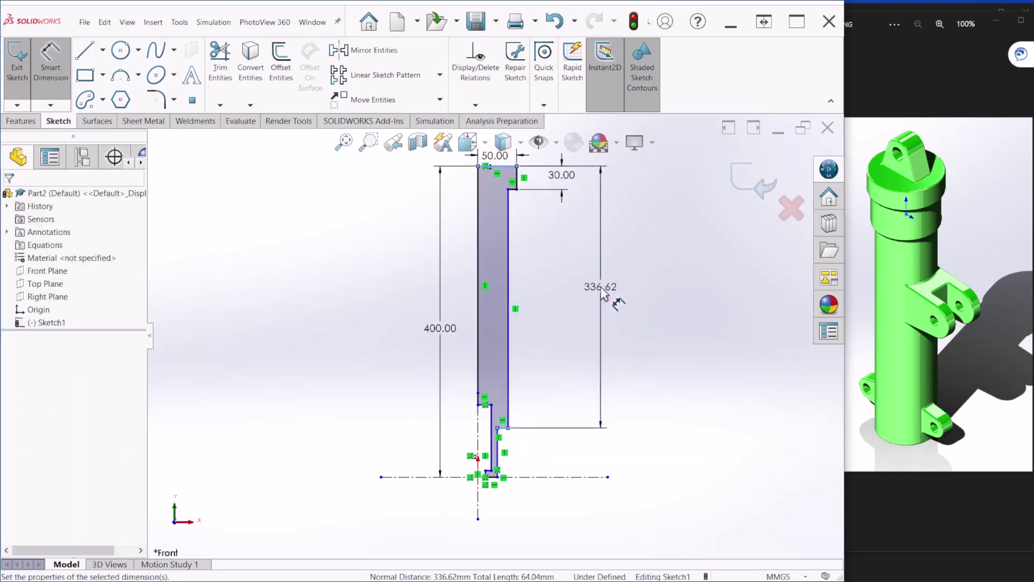
pyautogui.write('80')
pyautogui.press('Return')
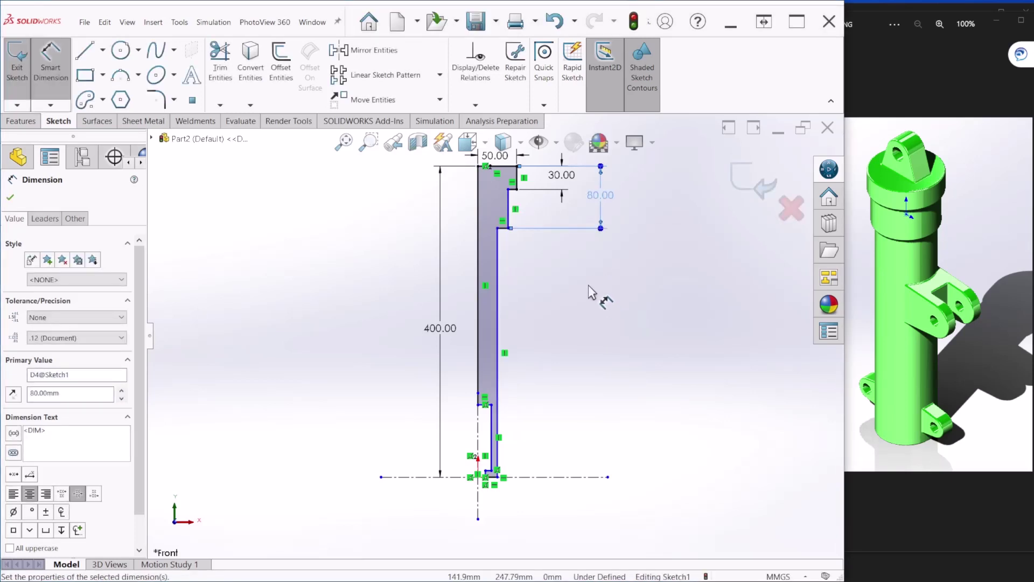
# Dimension the top wall's thickness along the vertical centerline to 15 mm.
pyautogui.hotkey('ctrl', 'Left')
pyautogui.hotkey('ctrl', 'Down')
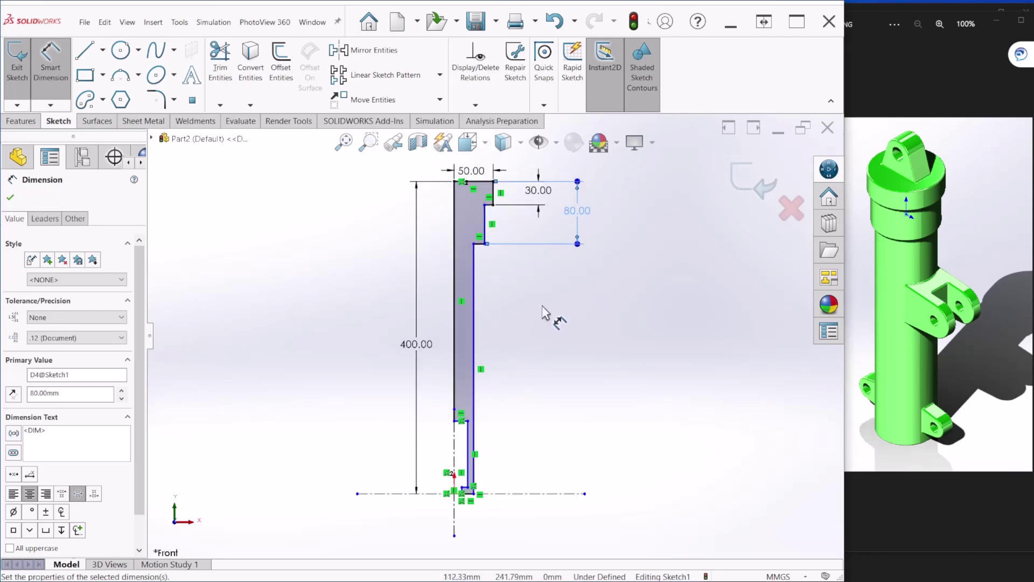
pyautogui.click(454, 294)
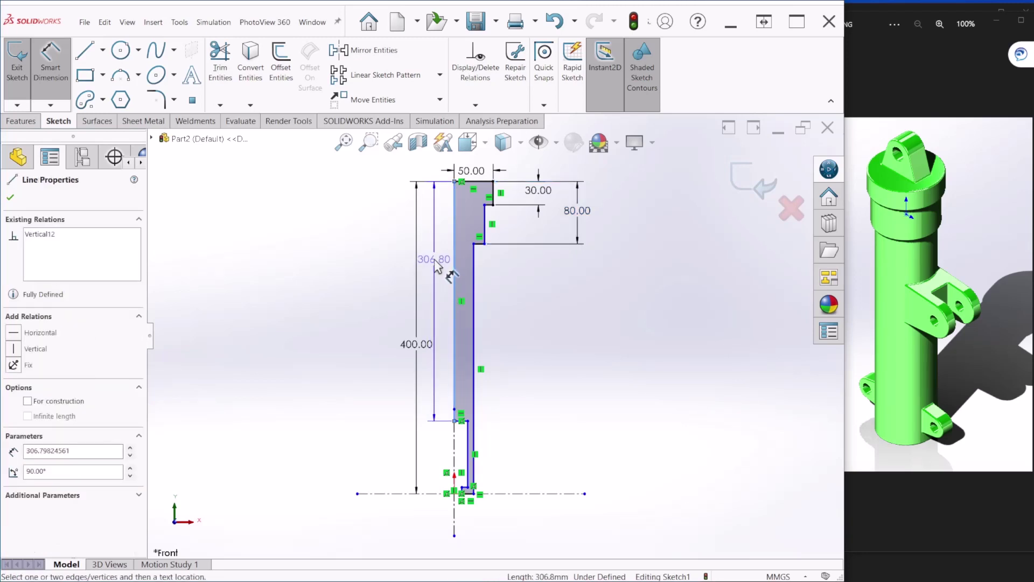
pyautogui.click(436, 265)
pyautogui.write('15')
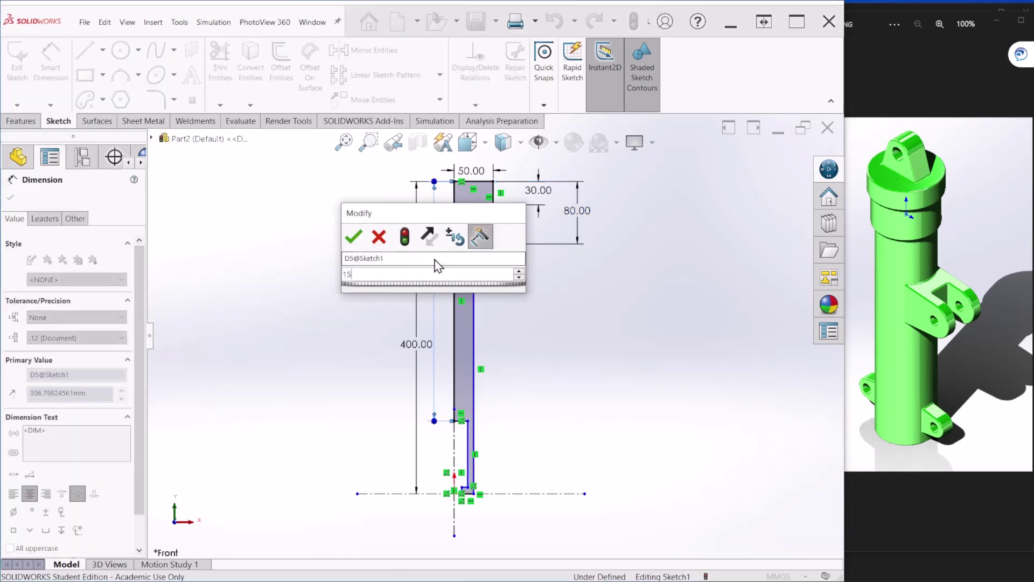
pyautogui.press('Return')
# Dimension the short horizontal edge of the first outer step to 5 mm.
pyautogui.scroll(-1, 472, 248)
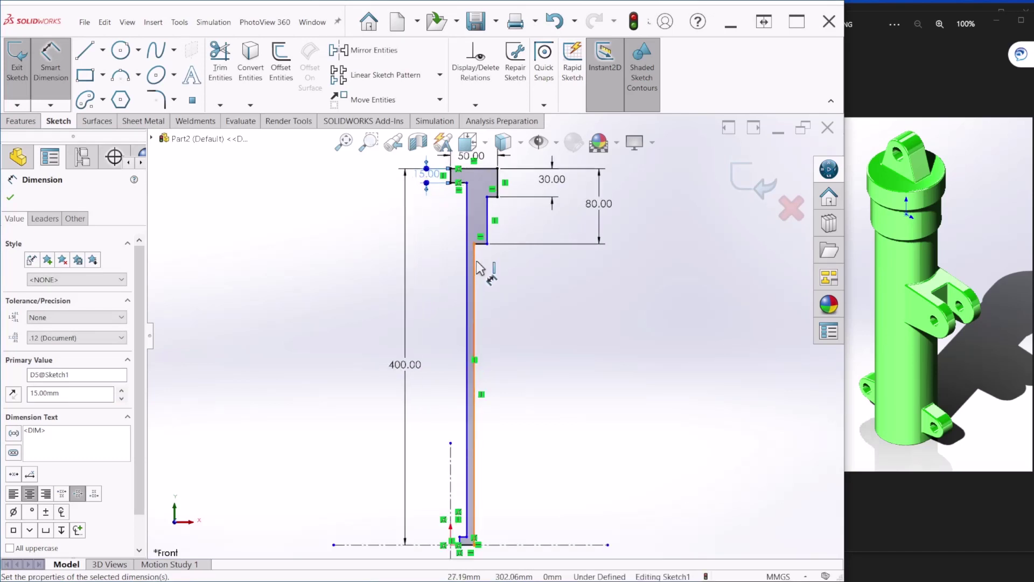
pyautogui.scroll(-2, 501, 210)
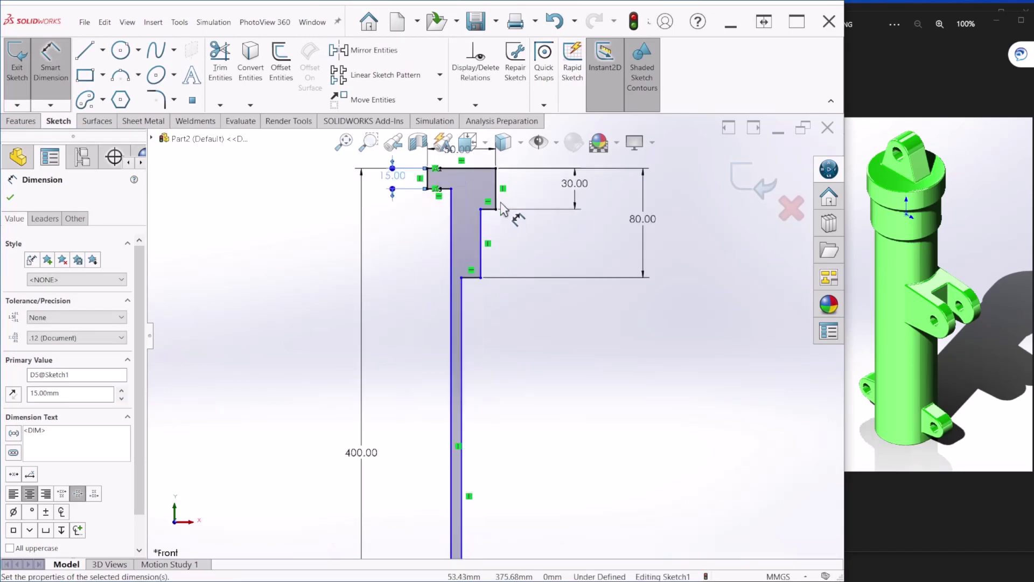
pyautogui.click(489, 209)
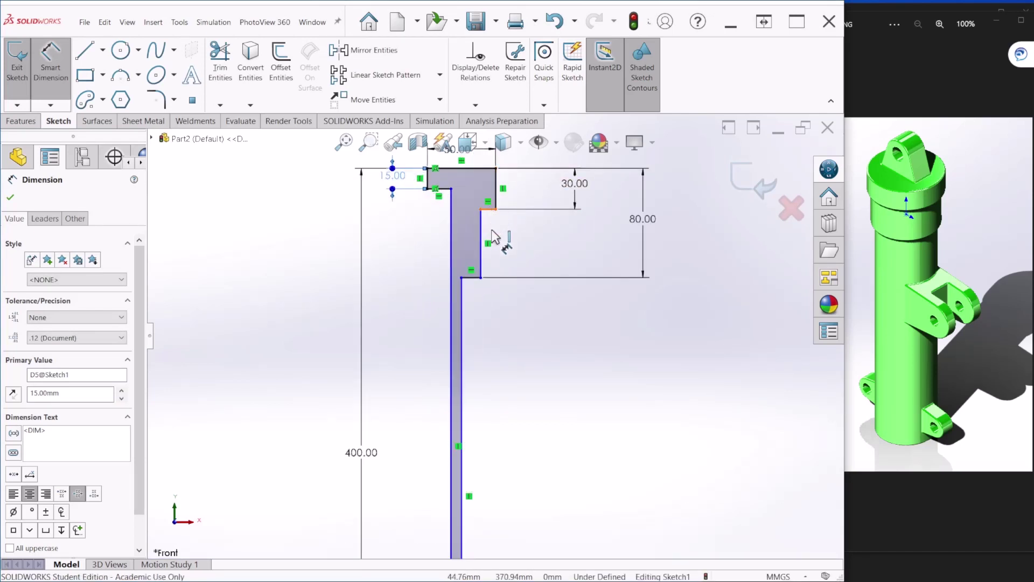
pyautogui.click(545, 238)
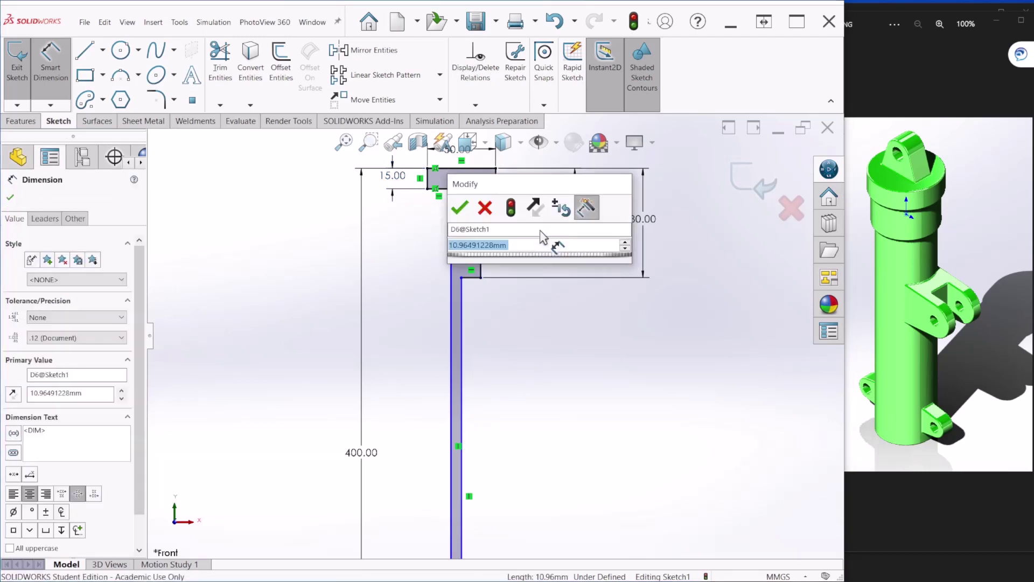
pyautogui.write('5')
pyautogui.press('Return')
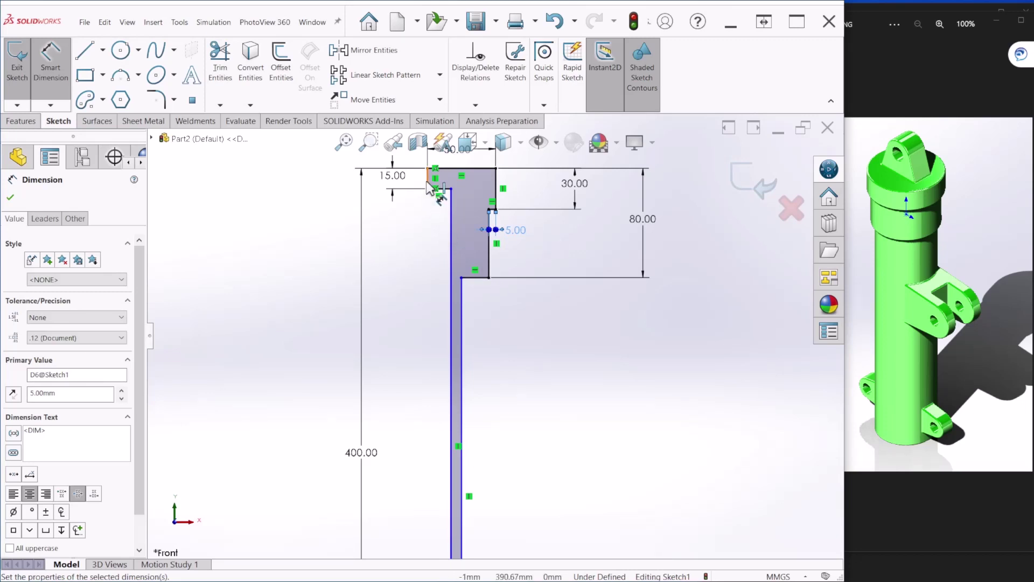
pyautogui.scroll(5, 435, 277)
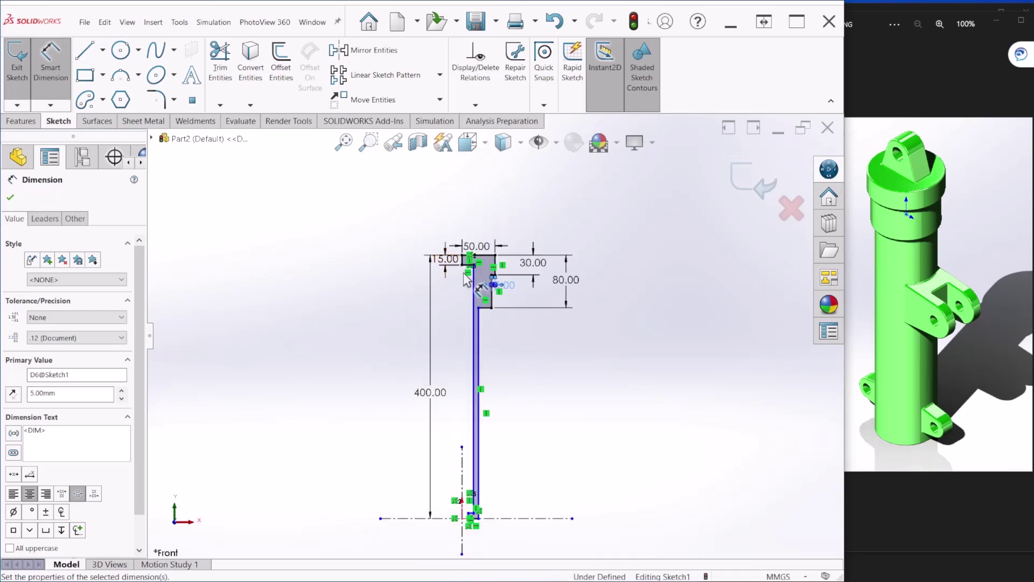
pyautogui.scroll(-2, 463, 277)
pyautogui.scroll(2, 464, 277)
pyautogui.scroll(-4, 471, 291)
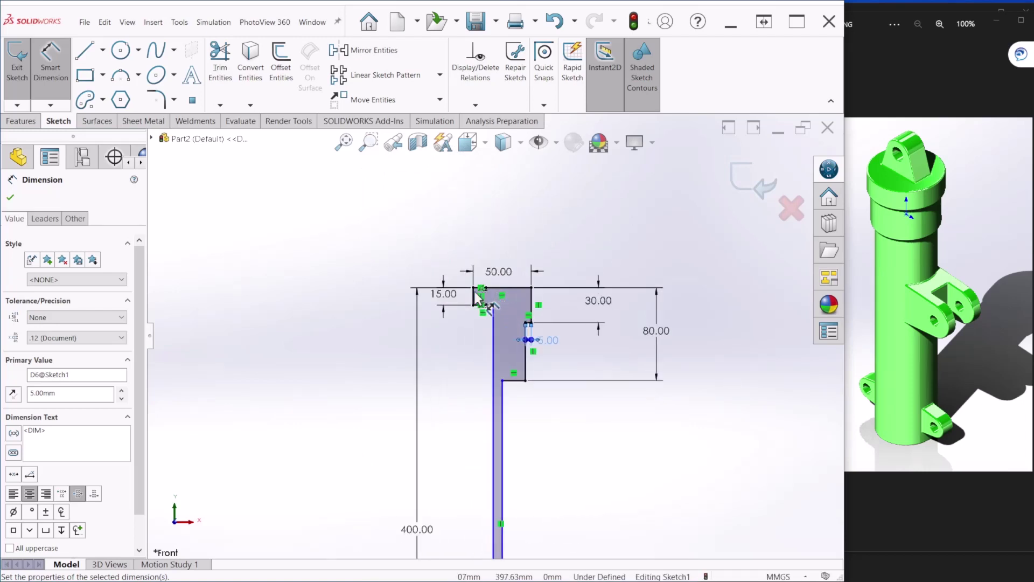
pyautogui.scroll(2, 477, 299)
pyautogui.moveTo(477, 299)
pyautogui.mouseDown()
pyautogui.moveTo(490, 534)
pyautogui.moveTo(485, 512)
pyautogui.moveTo(513, 503)
pyautogui.moveTo(545, 429)
pyautogui.mouseUp()
pyautogui.click(542, 425)
pyautogui.scroll(2, 541, 422)
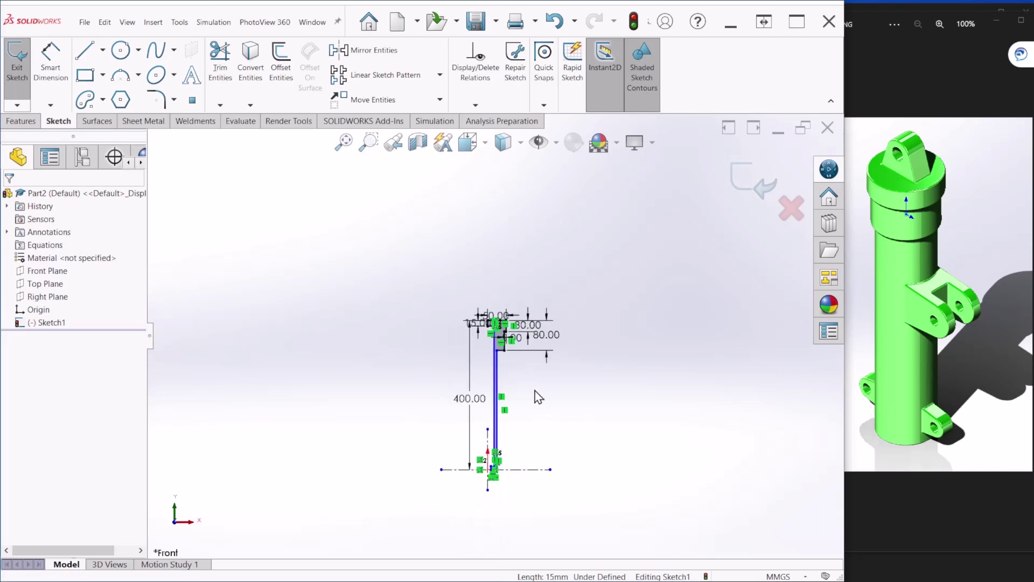
pyautogui.scroll(-3, 536, 385)
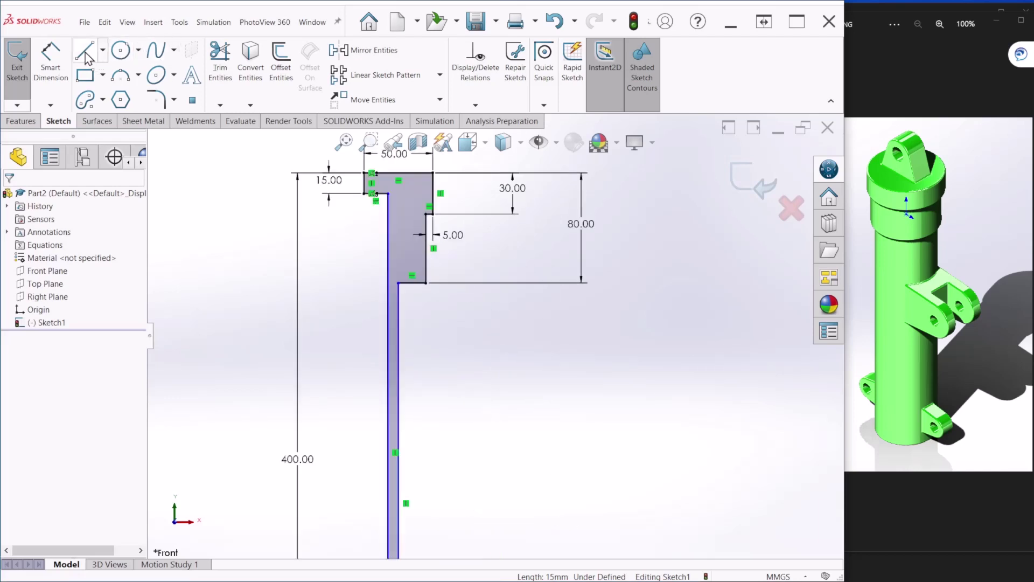
# Dimension the inner vertical wall 35 mm from the profile's short edge on the centerline.
pyautogui.click(51, 59)
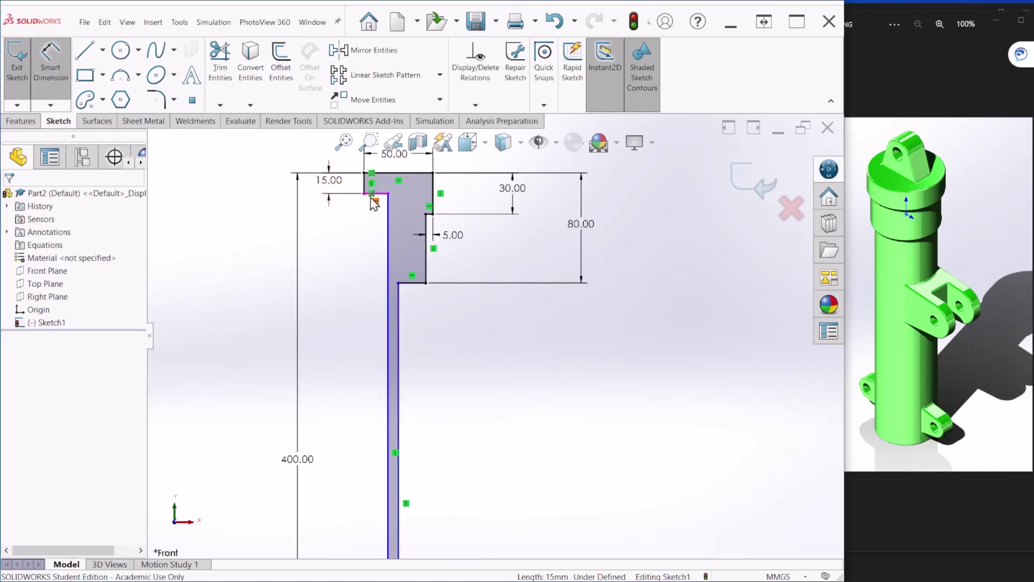
pyautogui.click(365, 185)
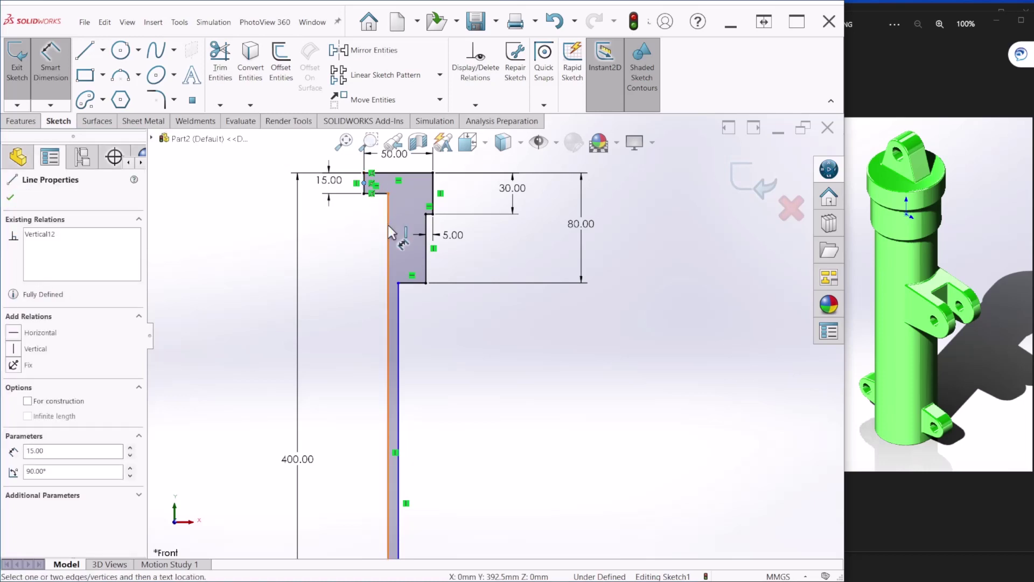
pyautogui.click(388, 226)
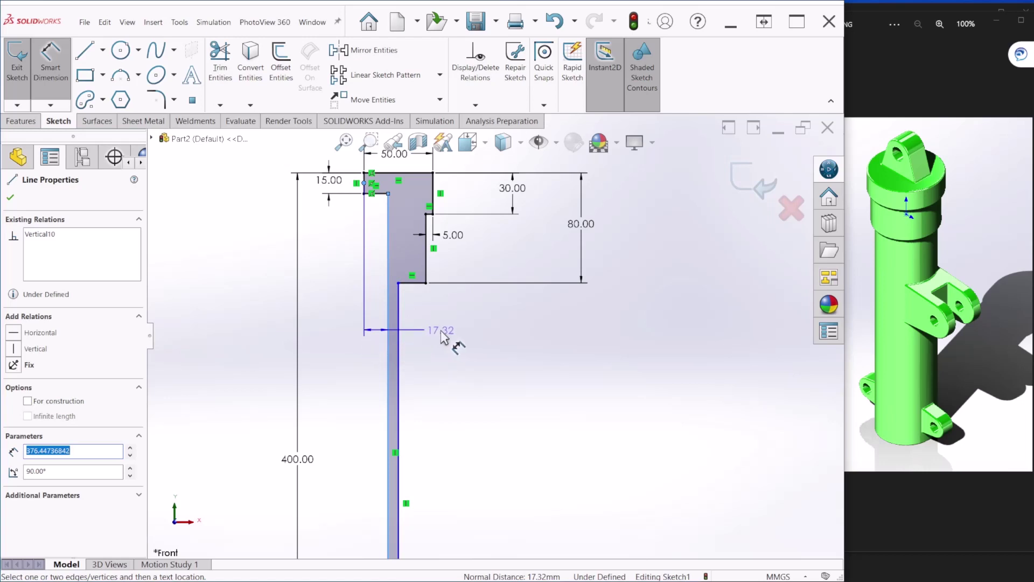
pyautogui.click(445, 335)
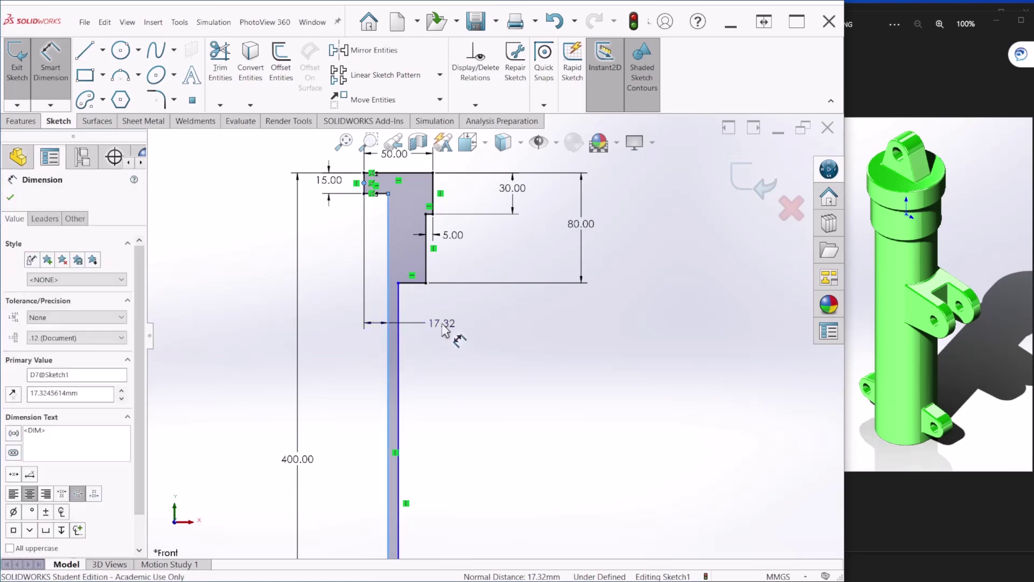
pyautogui.write('35')
pyautogui.press('Return')
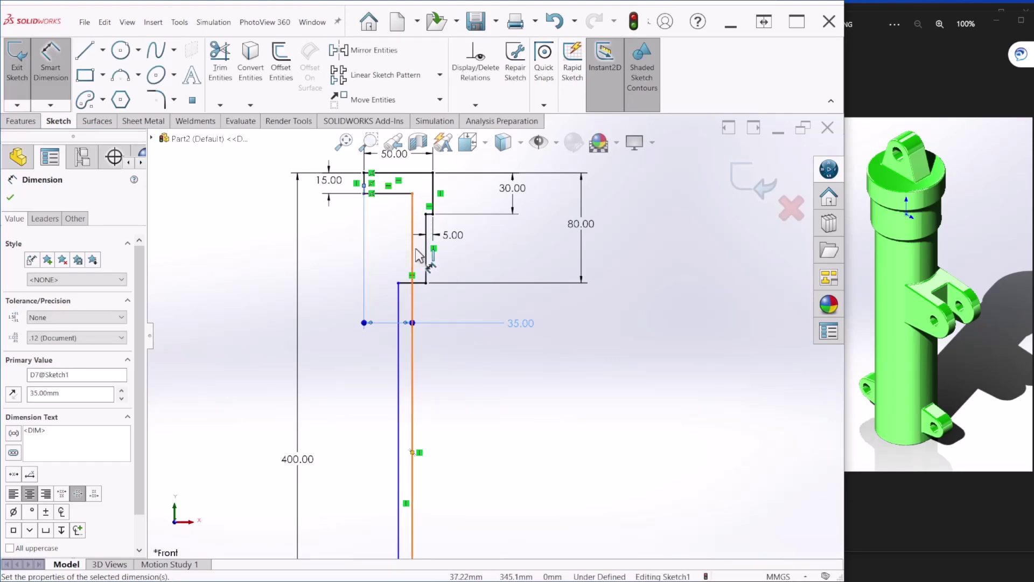
# Dimension the long outer vertical wall 40 mm from the profile's short edge on the centerline.
pyautogui.click(402, 351)
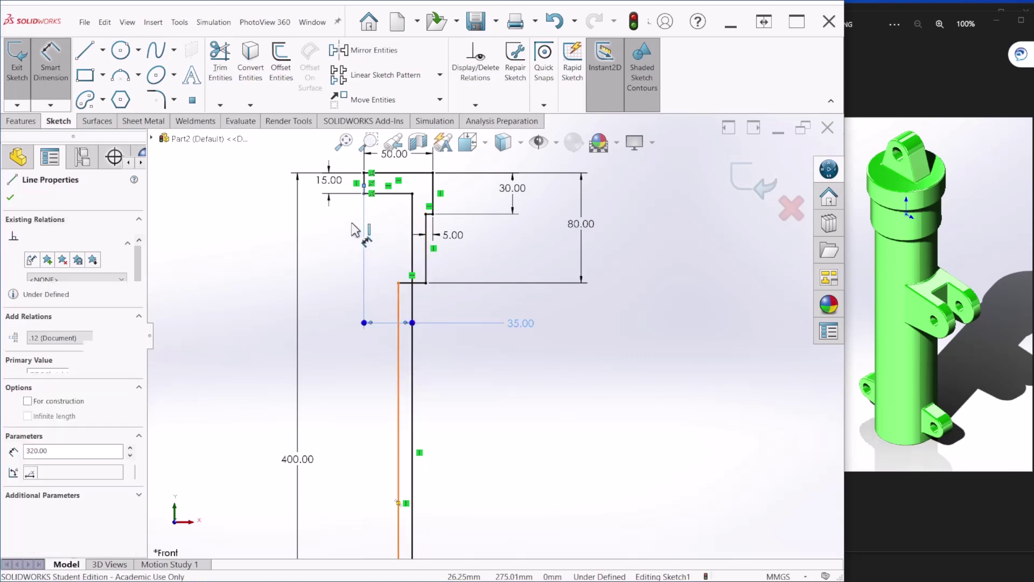
pyautogui.click(368, 191)
pyautogui.click(476, 379)
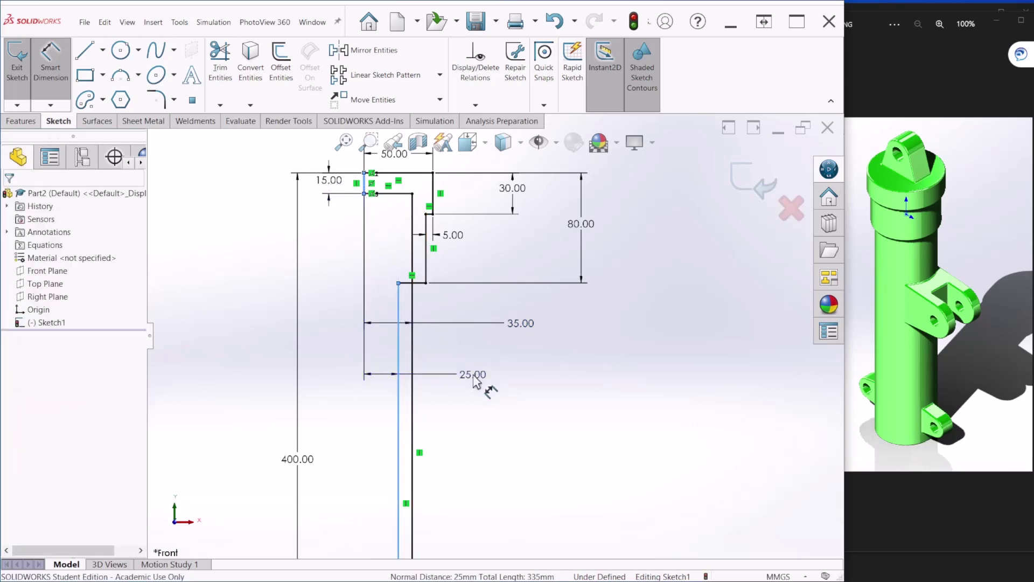
pyautogui.write('40')
pyautogui.press('Return')
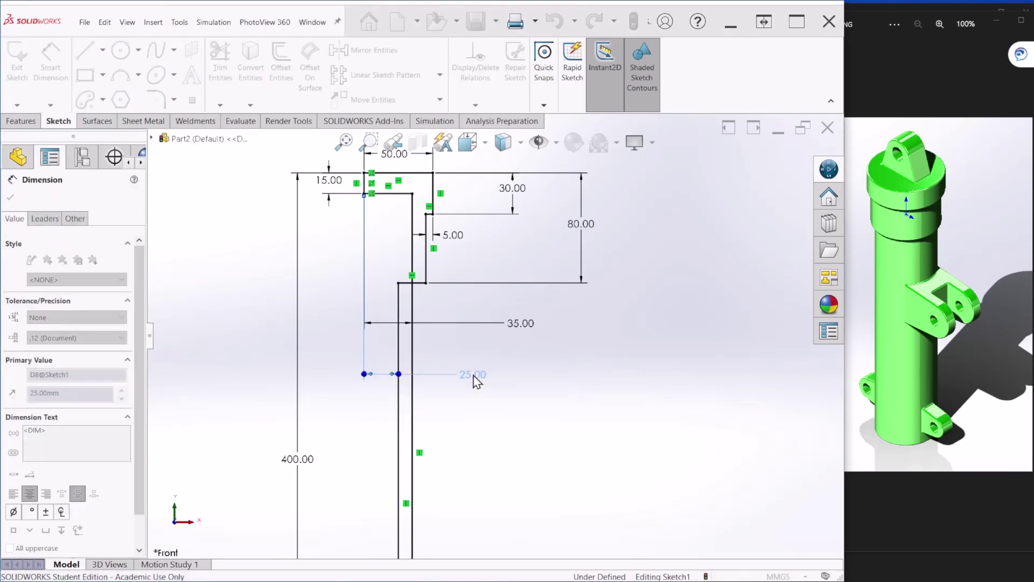
# Dimension the bottom lip's short vertical edge to 5 mm.
pyautogui.scroll(3, 474, 380)
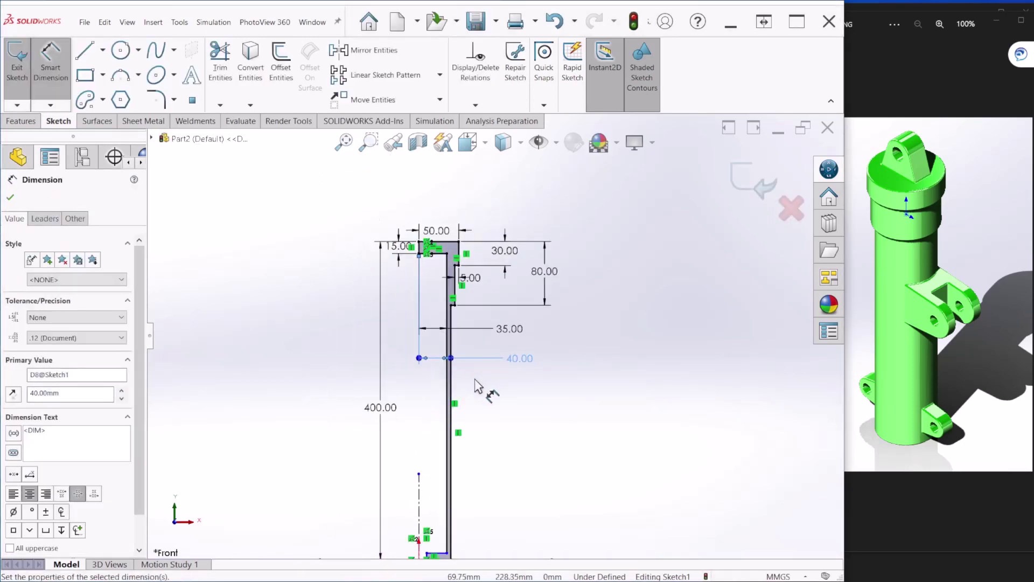
pyautogui.scroll(2, 493, 485)
pyautogui.scroll(-2, 490, 493)
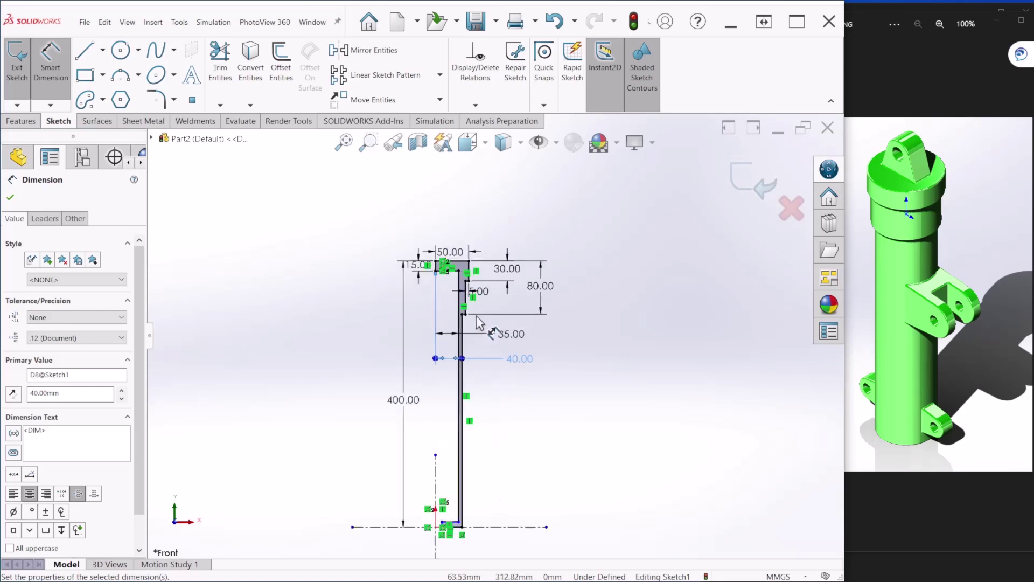
pyautogui.scroll(2, 491, 355)
pyautogui.scroll(-5, 477, 437)
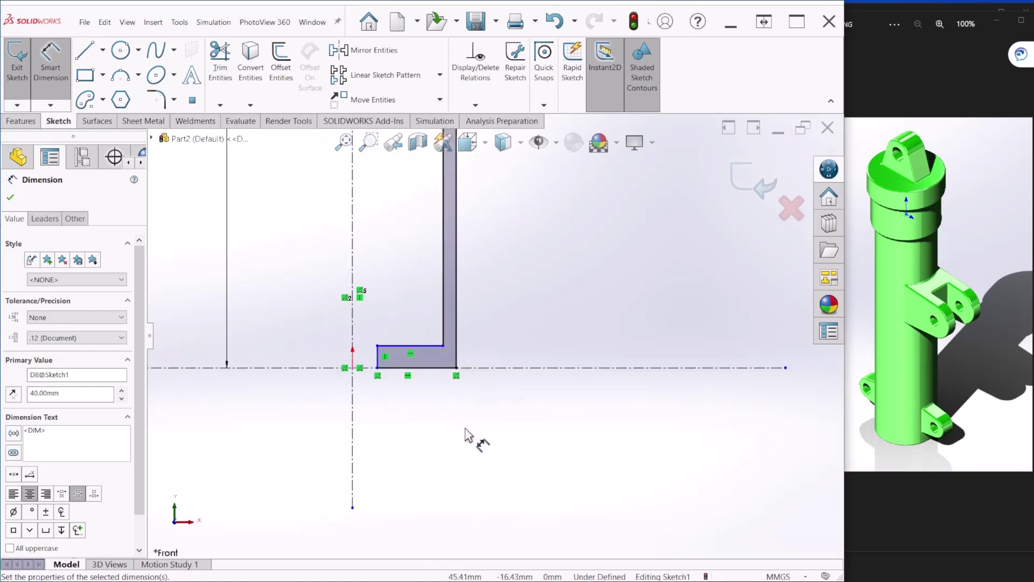
pyautogui.scroll(-2, 388, 372)
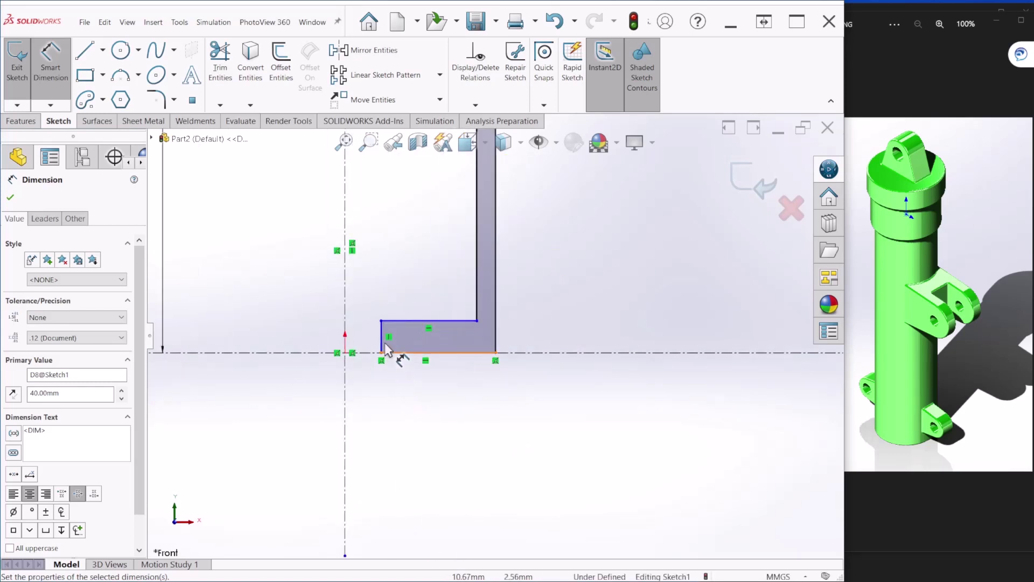
pyautogui.click(380, 333)
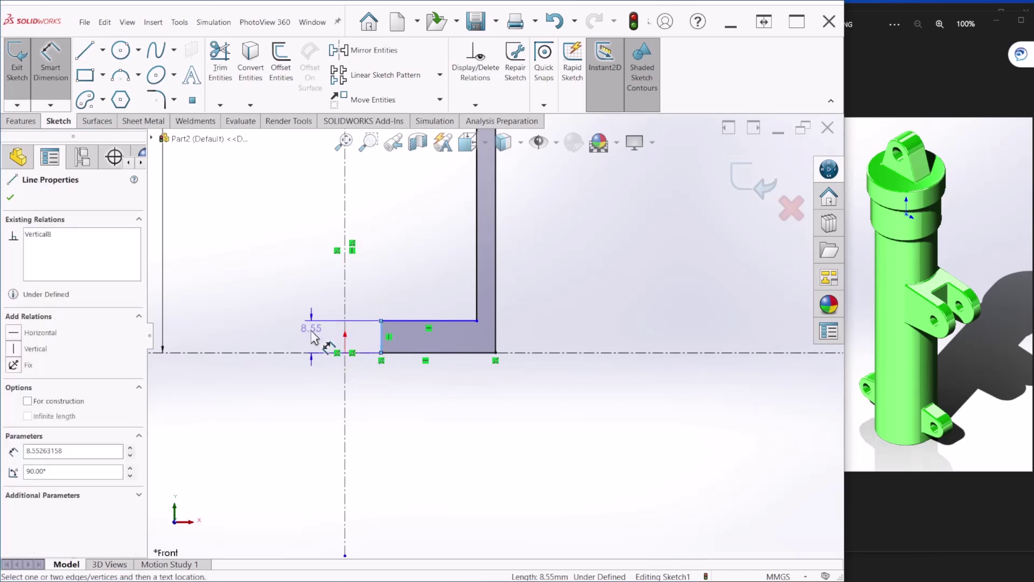
pyautogui.click(312, 343)
pyautogui.write('5')
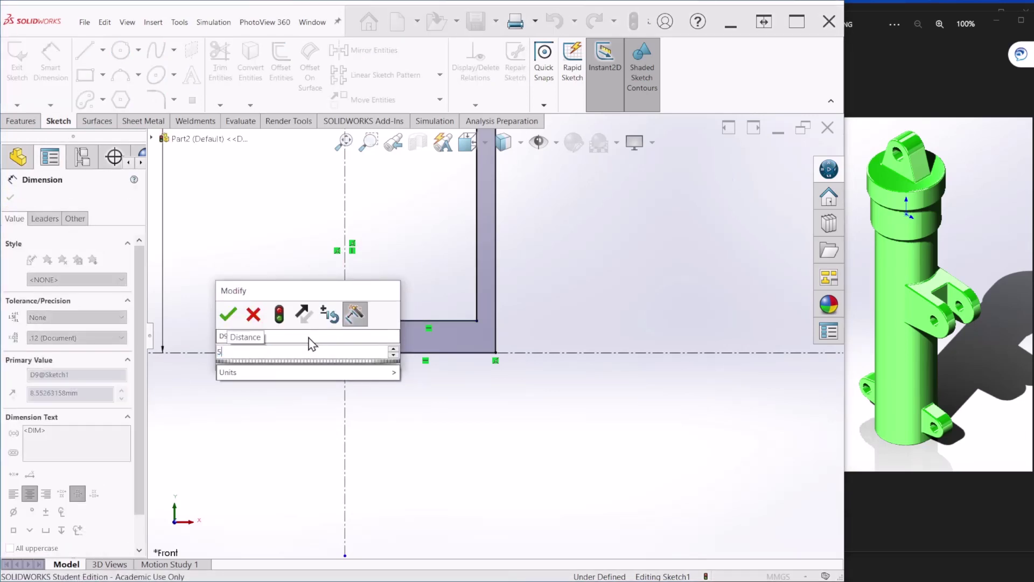
pyautogui.press('Return')
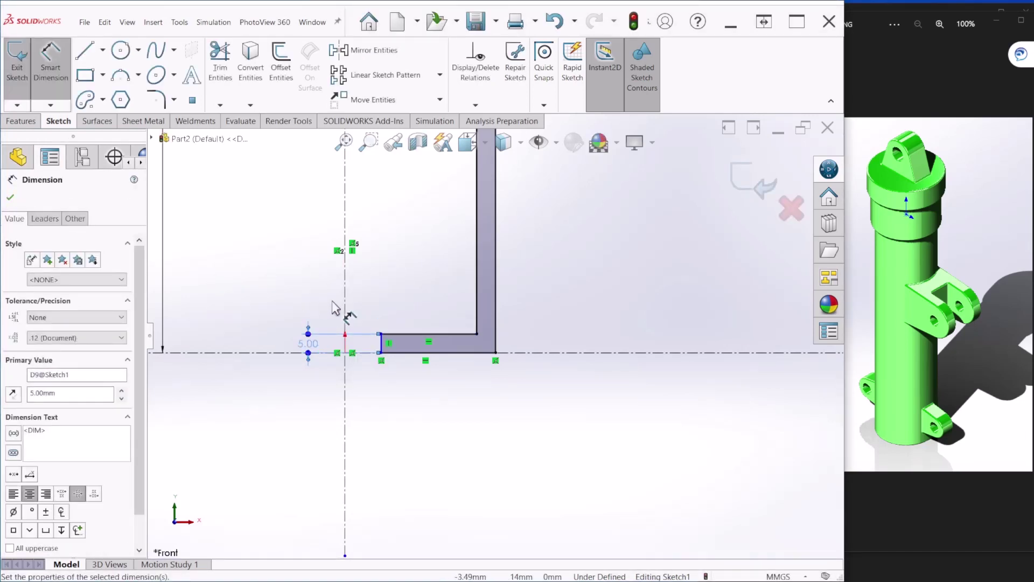
pyautogui.scroll(1, 392, 341)
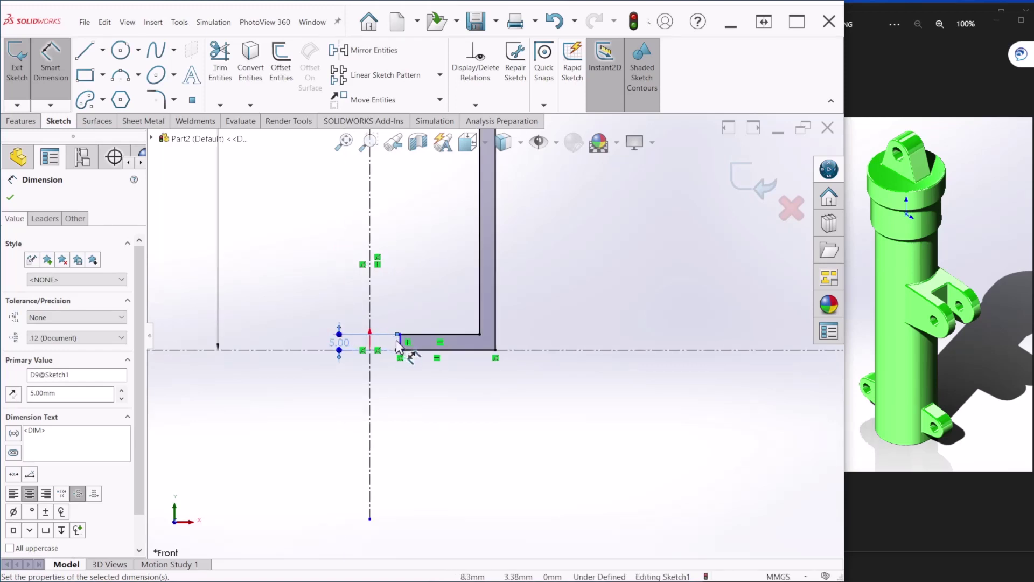
# Dimension the bottom lip's short vertical edge 22.5 mm from the profile's short edge on the centerline.
pyautogui.click(399, 343)
pyautogui.scroll(10, 415, 342)
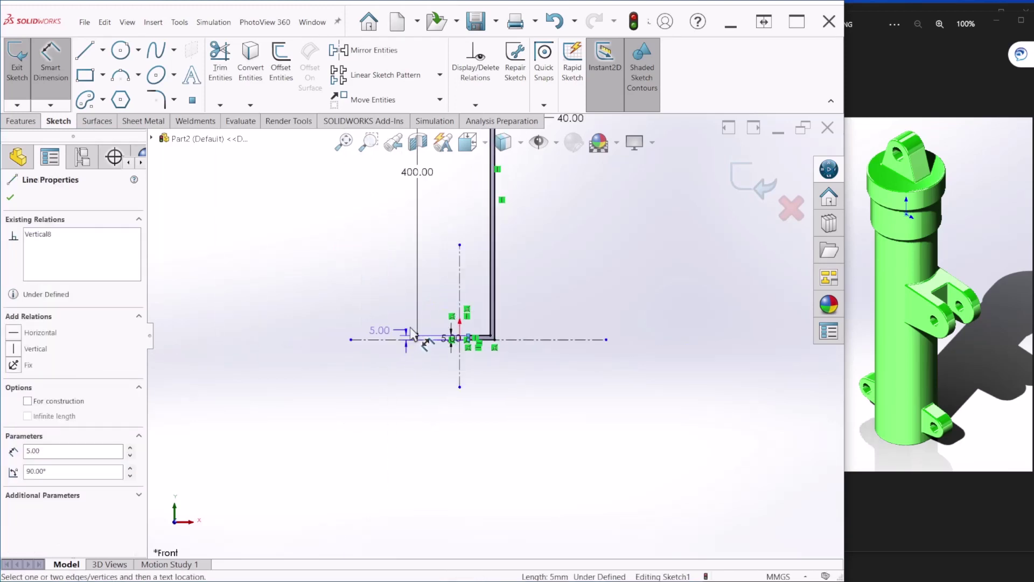
pyautogui.scroll(-6, 473, 182)
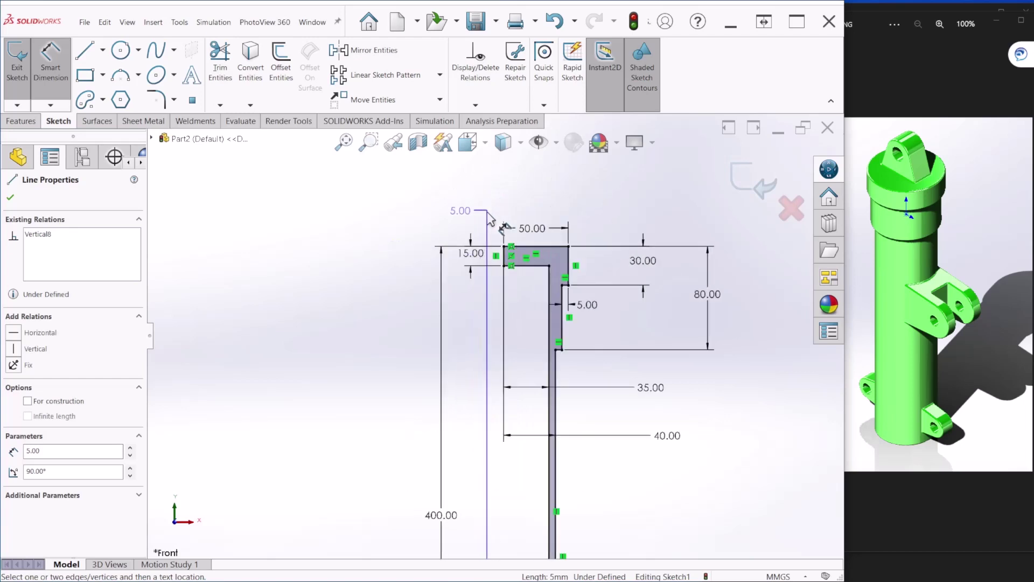
pyautogui.click(504, 253)
pyautogui.scroll(8, 527, 496)
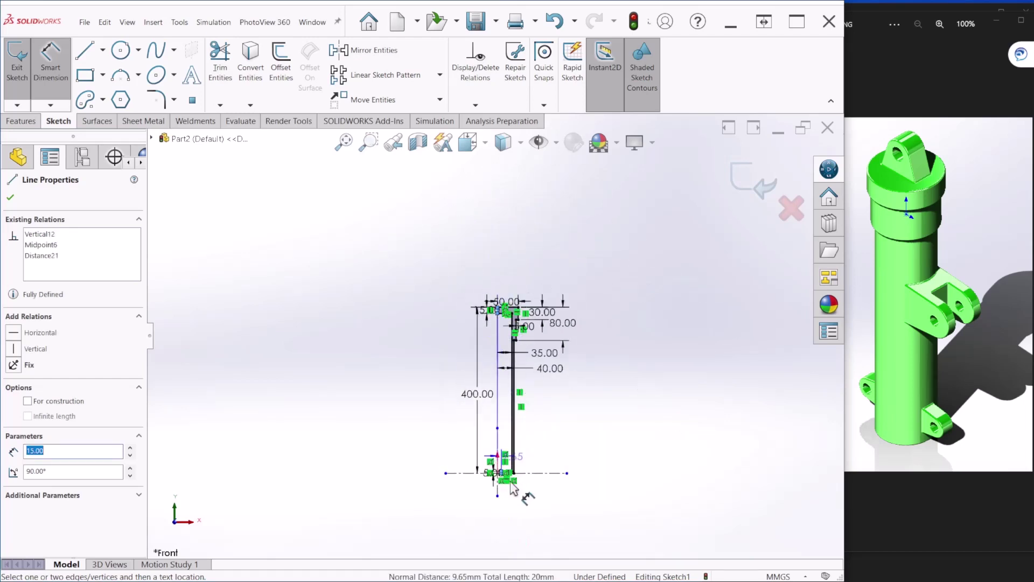
pyautogui.scroll(-8, 525, 414)
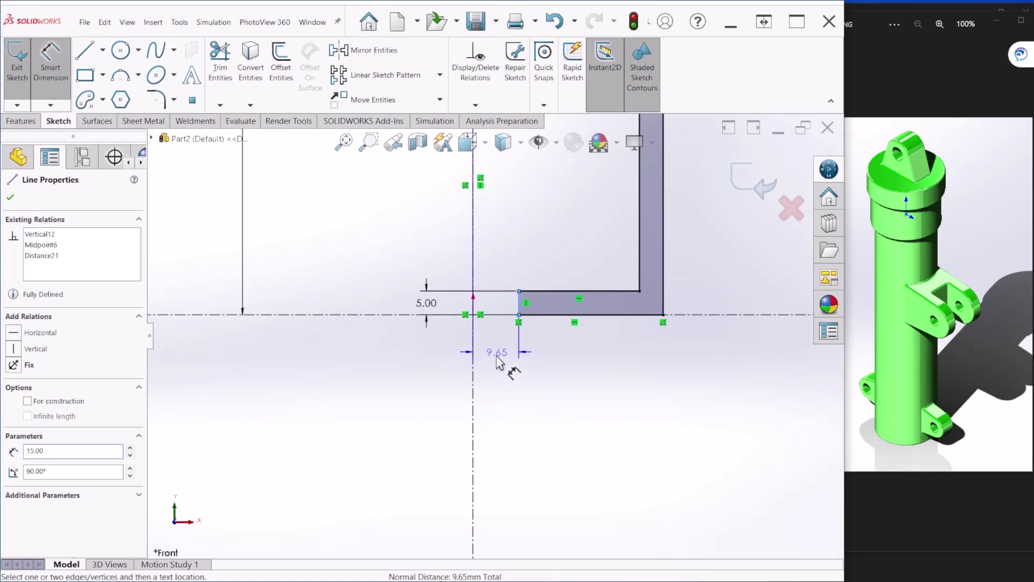
pyautogui.click(505, 365)
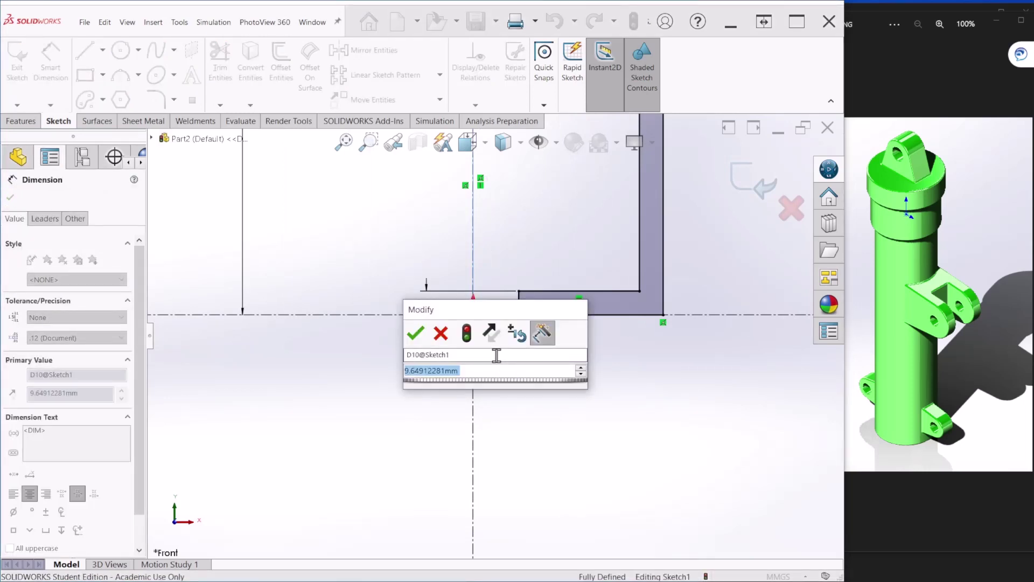
pyautogui.write('22.5')
pyautogui.press('Return')
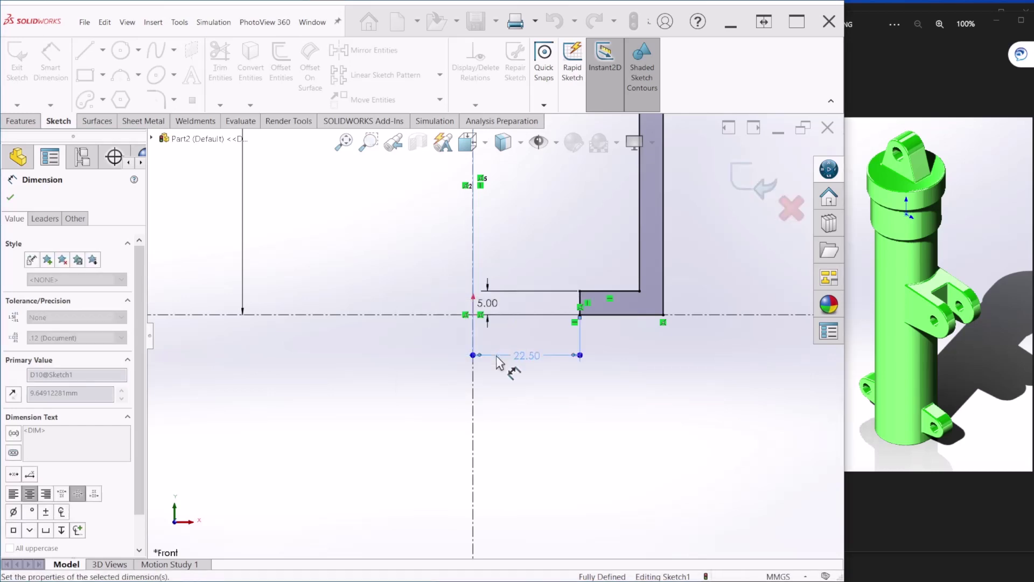
# Review the profile's dimensions at the stepped upper end and the bottom lip.
pyautogui.scroll(8, 512, 425)
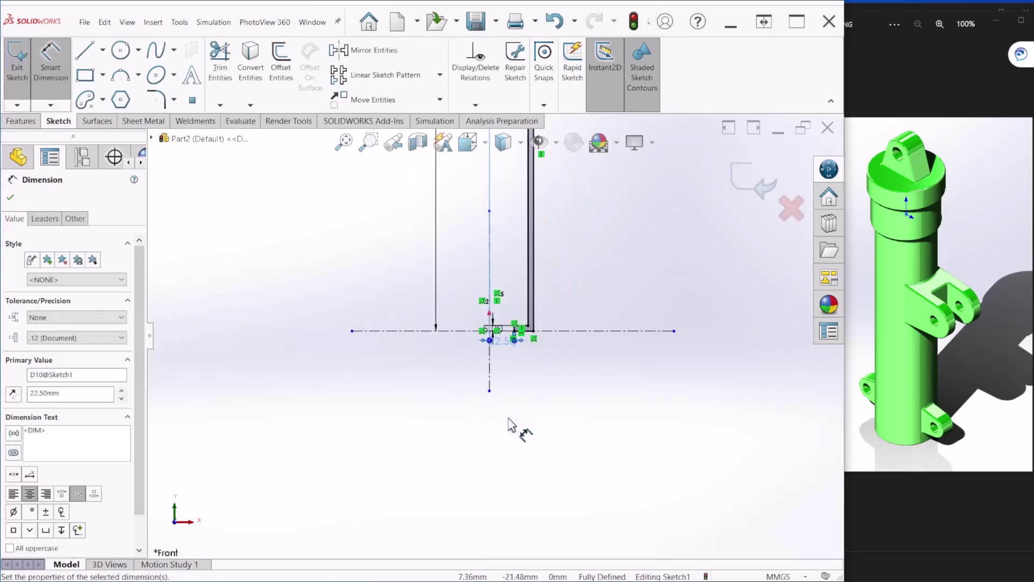
pyautogui.scroll(-6, 510, 301)
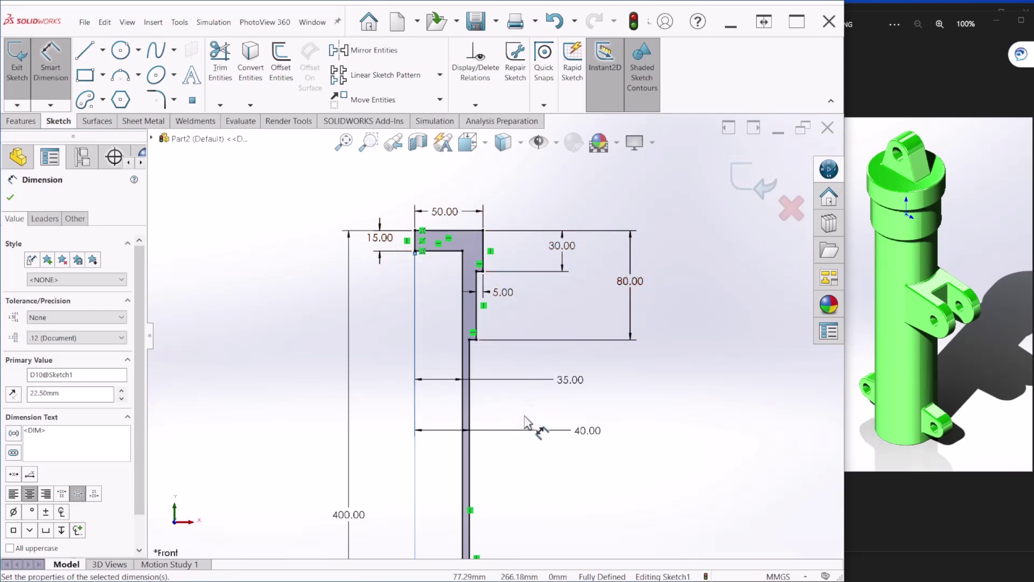
pyautogui.scroll(2, 544, 401)
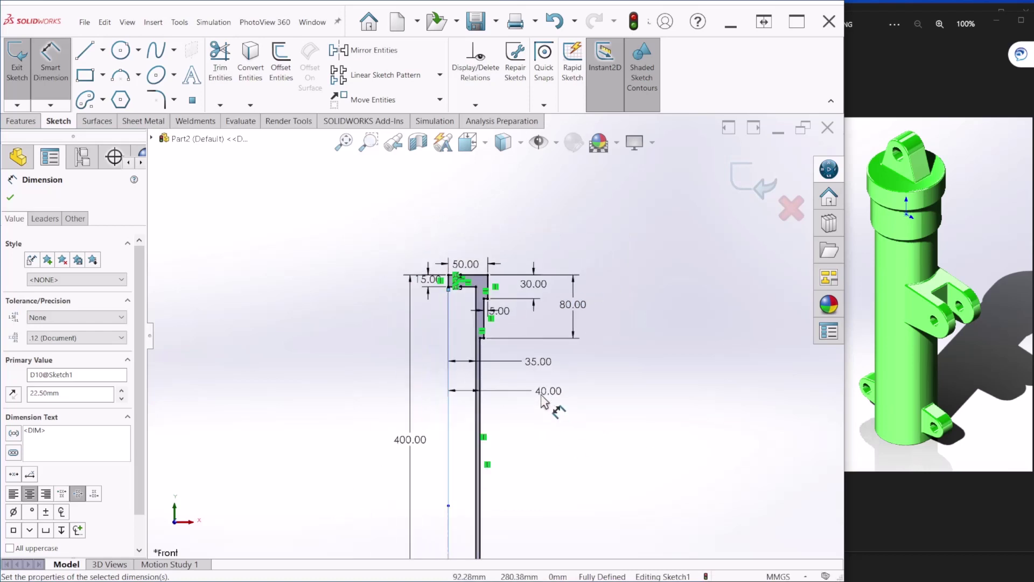
pyautogui.scroll(1, 541, 461)
pyautogui.scroll(-6, 474, 455)
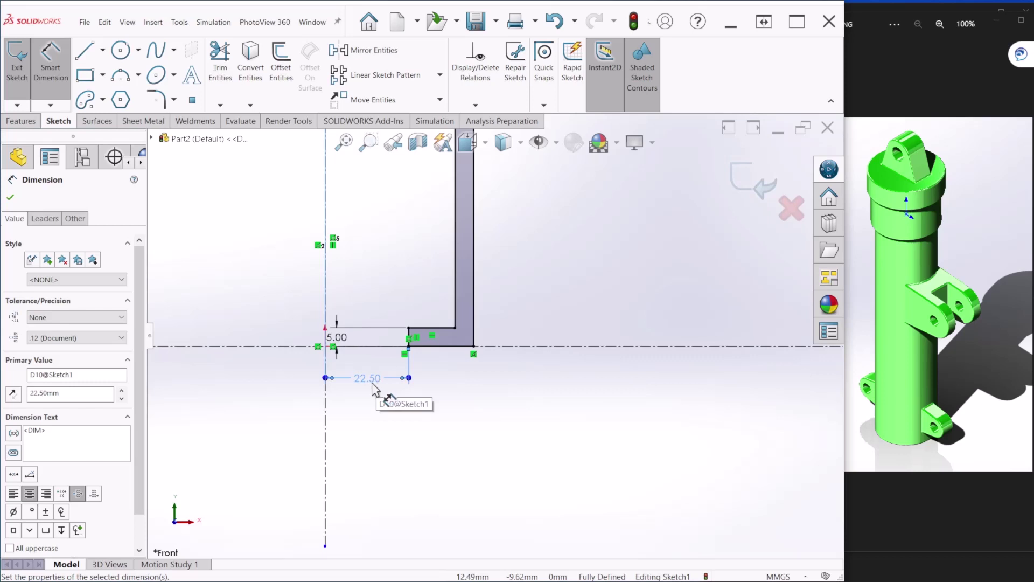
pyautogui.scroll(5, 531, 346)
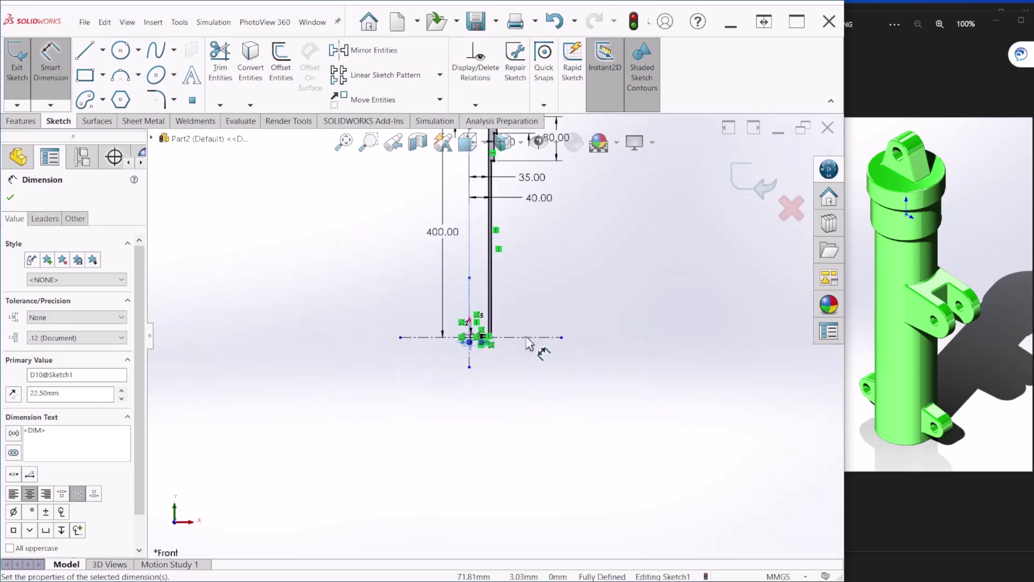
pyautogui.scroll(-4, 524, 278)
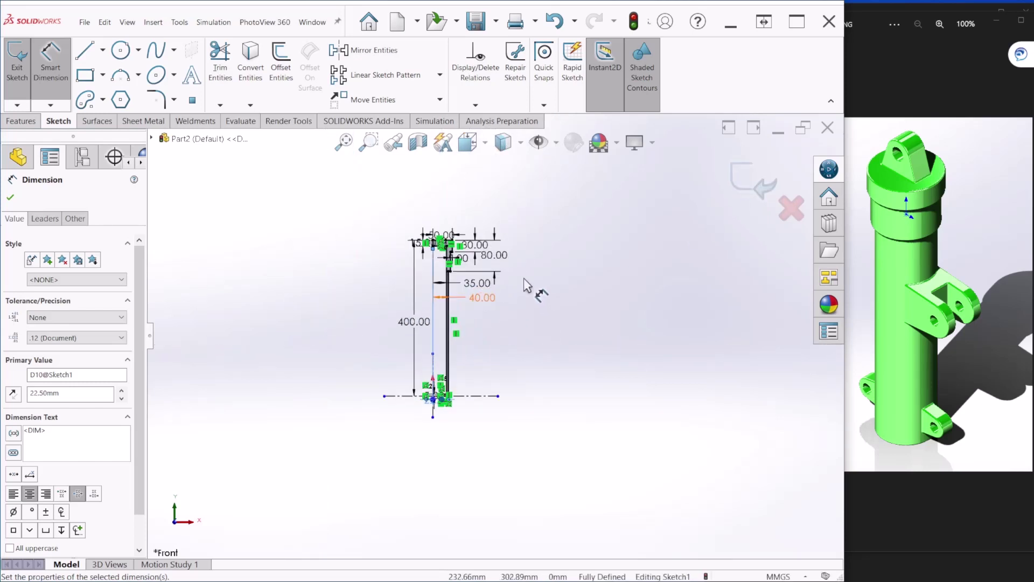
# Finish the sketch and revolve the profile 360° about its short vertical edge on the centerline.
pyautogui.click(759, 190)
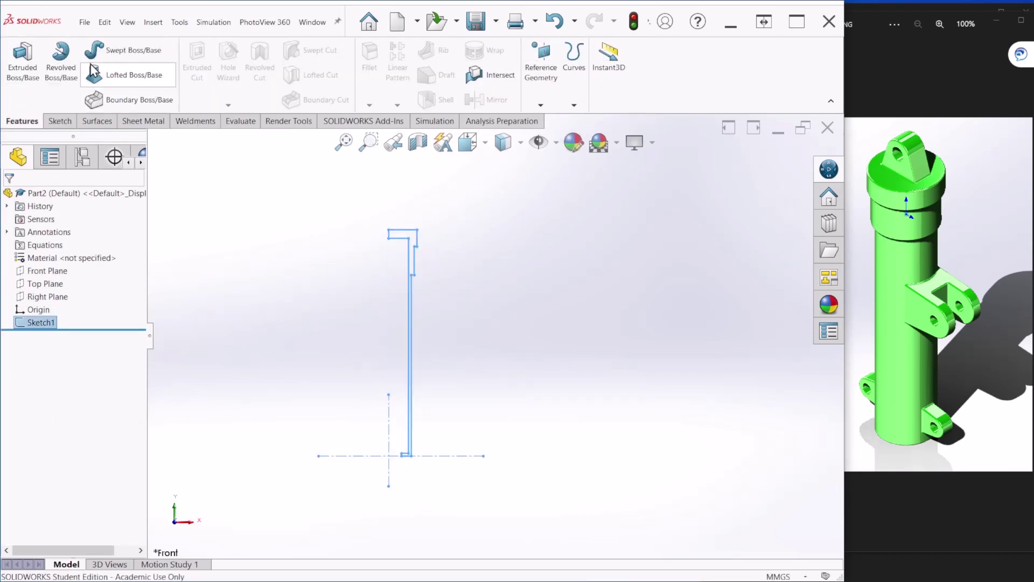
pyautogui.click(60, 74)
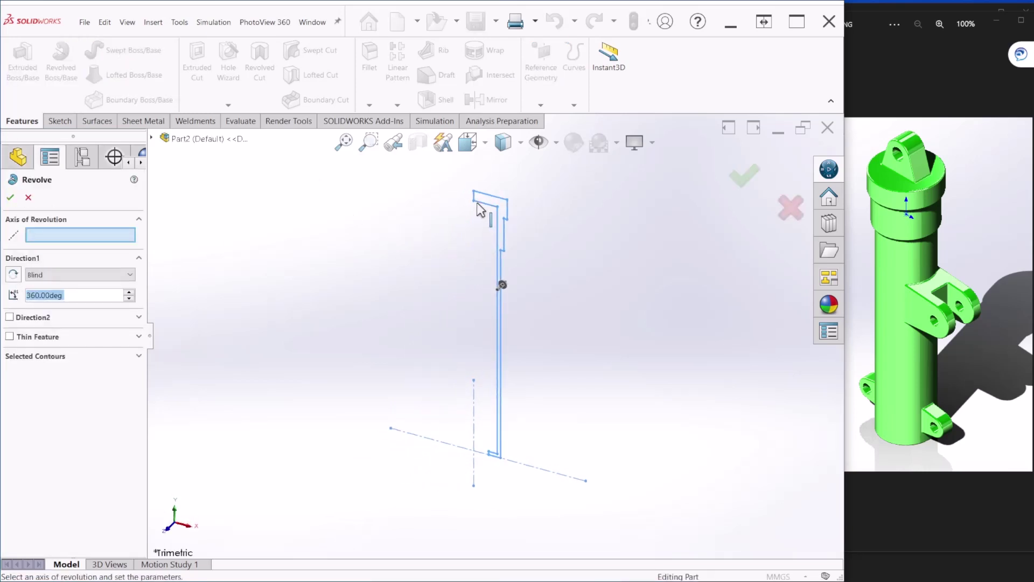
pyautogui.scroll(-2, 481, 212)
pyautogui.click(476, 215)
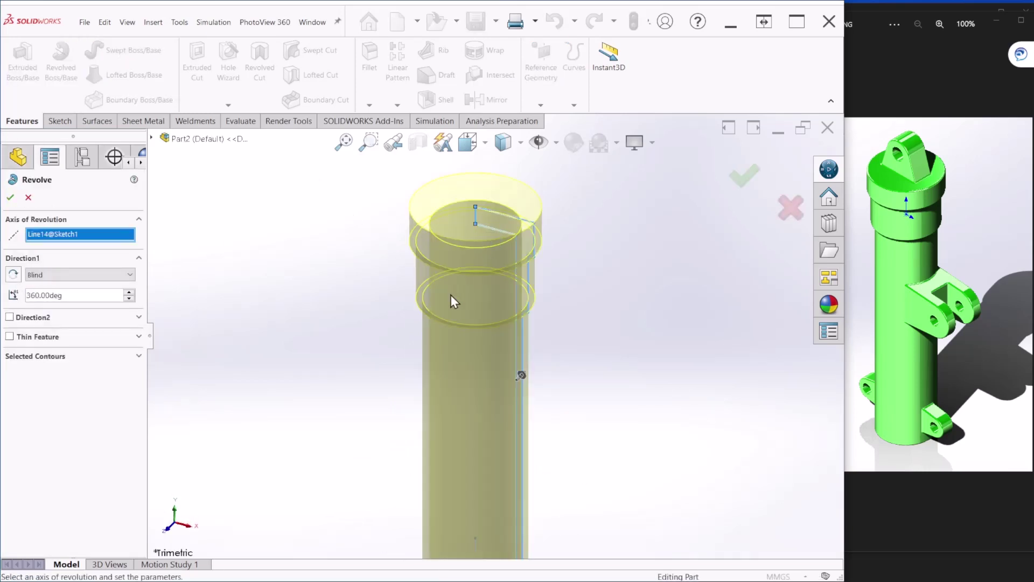
pyautogui.scroll(3, 507, 429)
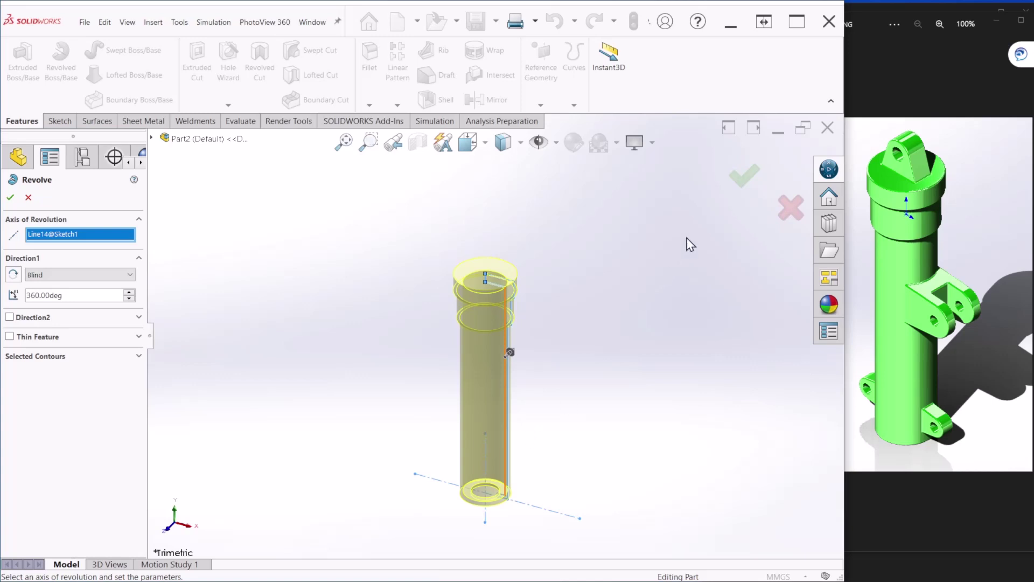
pyautogui.click(749, 175)
# Start a sketch on the Front Plane and draw a vertical centerline along the cylinder axis, from above the cap down into the collar.
pyautogui.moveTo(605, 415); pyautogui.dragTo(572, 480, button='middle')
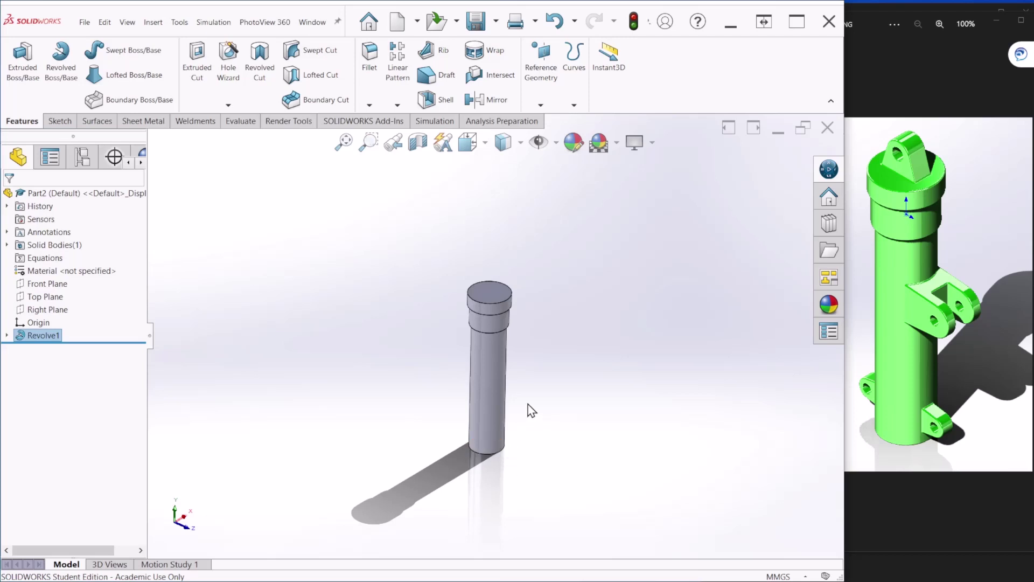
pyautogui.moveTo(532, 410); pyautogui.dragTo(572, 396, button='middle')
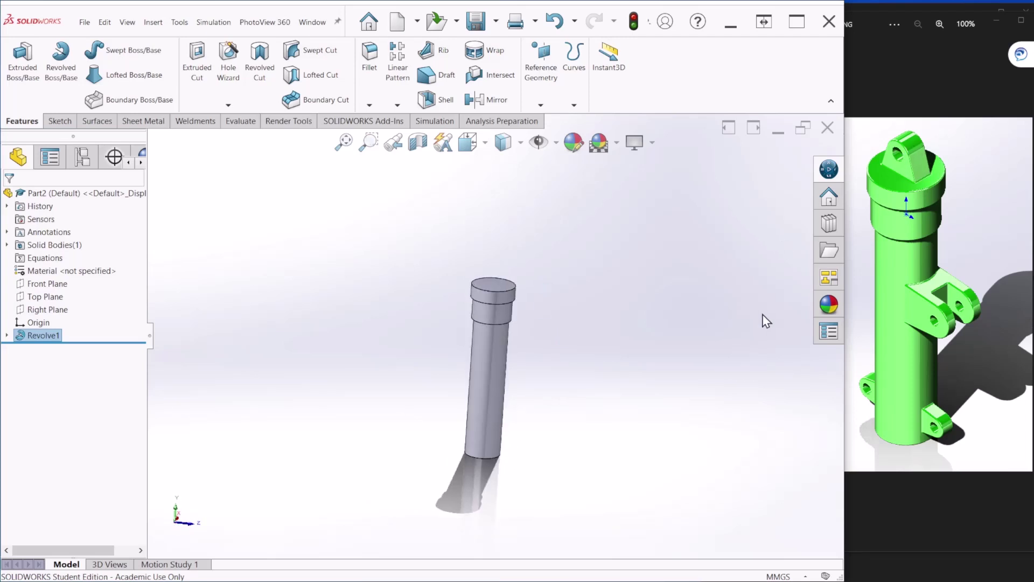
pyautogui.moveTo(520, 391); pyautogui.dragTo(501, 400, button='middle')
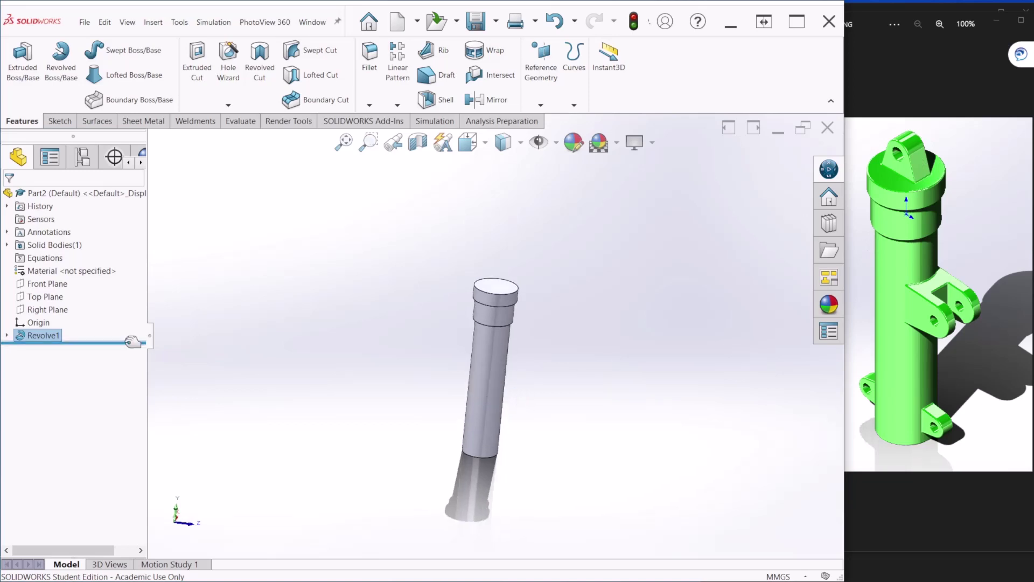
pyautogui.click(52, 284)
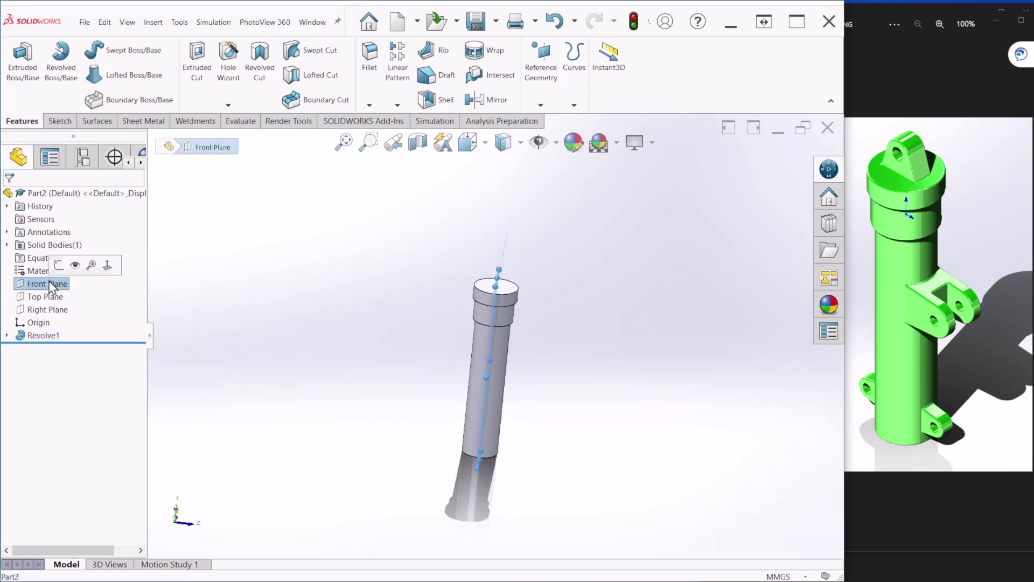
pyautogui.click(59, 265)
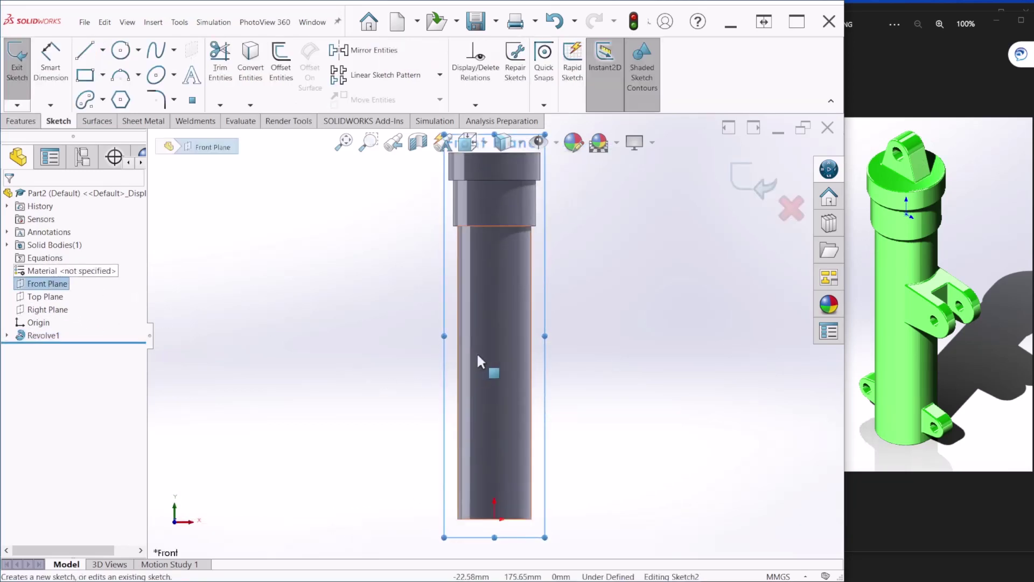
pyautogui.scroll(-6, 469, 350)
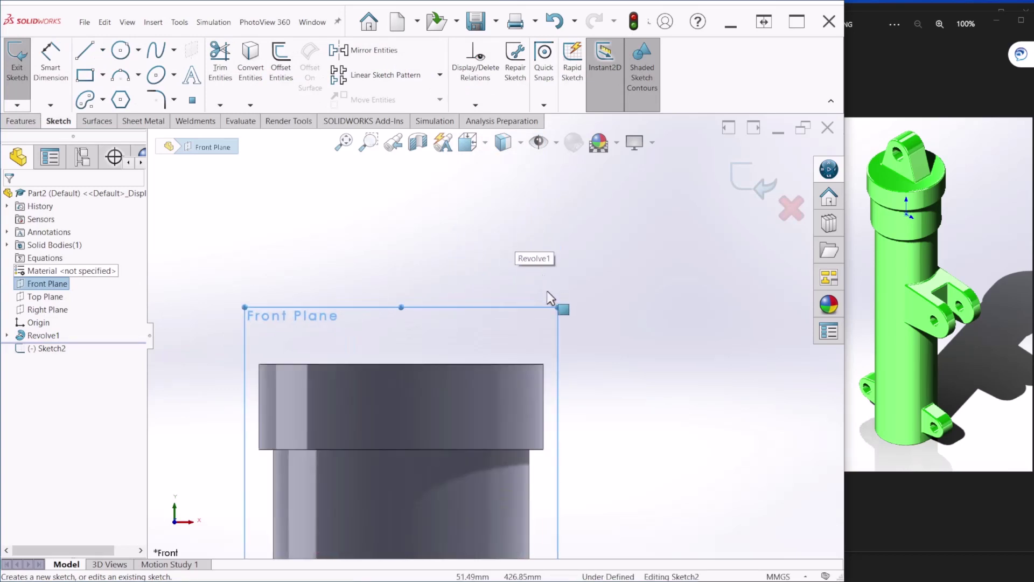
pyautogui.click(104, 51)
pyautogui.click(113, 79)
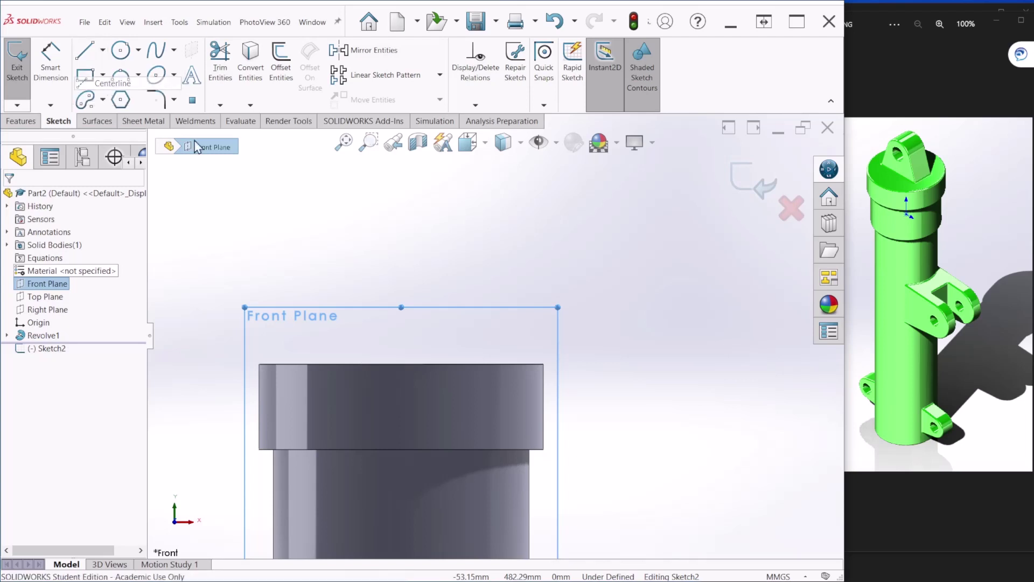
pyautogui.click(402, 196)
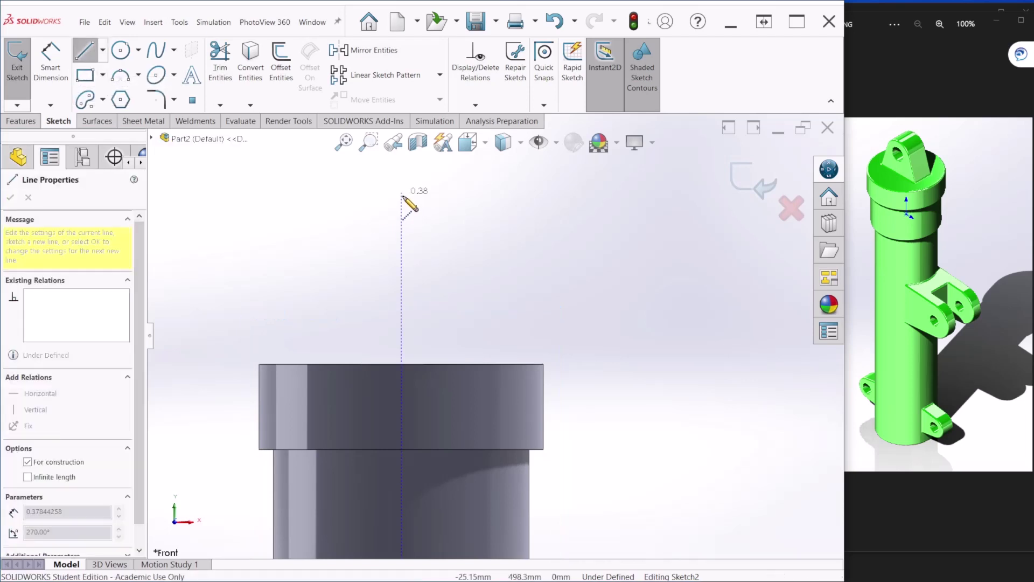
pyautogui.scroll(3, 431, 334)
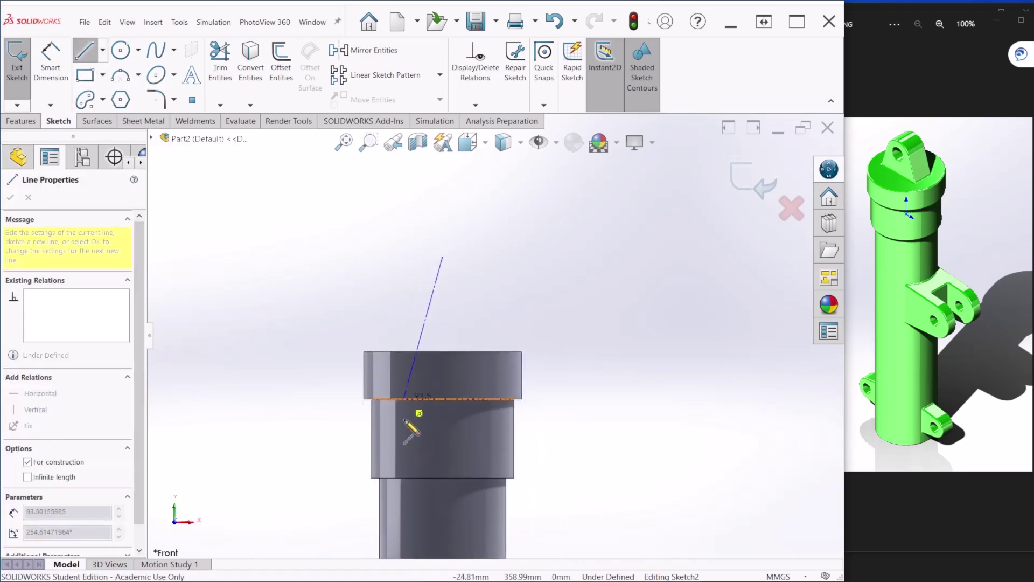
pyautogui.click(443, 462)
pyautogui.press('Escape')
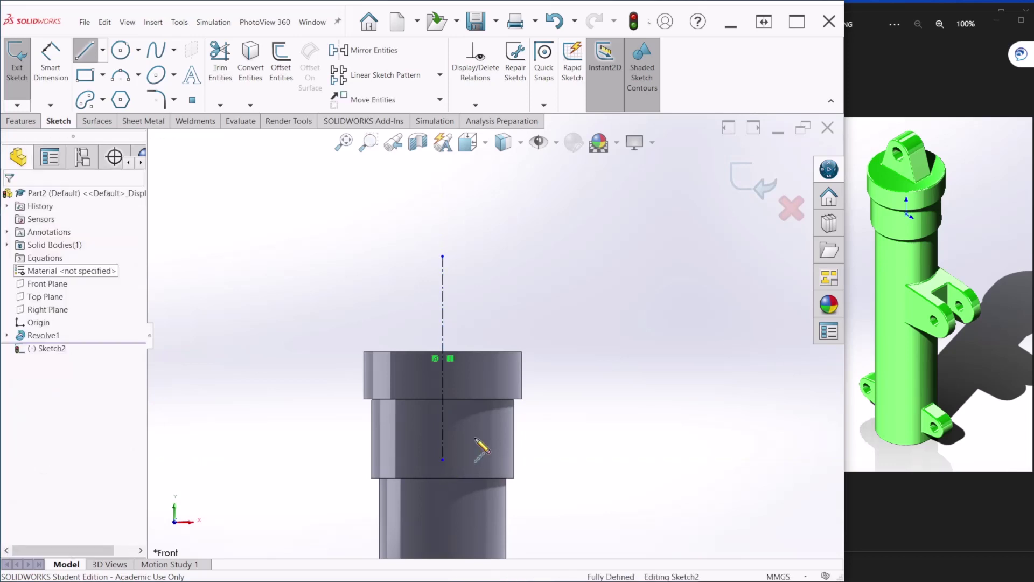
# Draw a horizontal centerline along the cap's top edge, from its left corner to beyond its right side.
pyautogui.scroll(2, 562, 358)
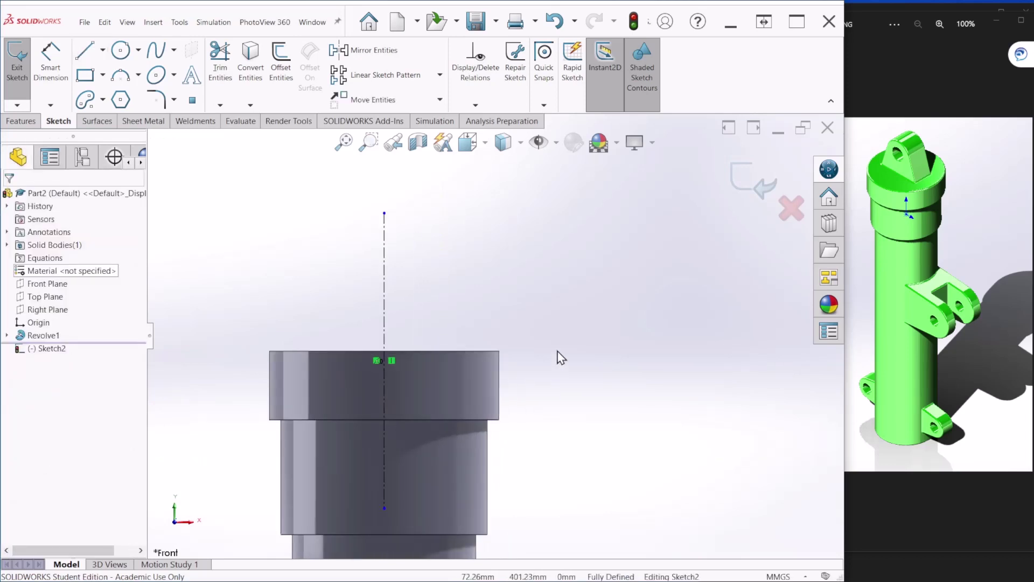
pyautogui.click(103, 50)
pyautogui.click(114, 85)
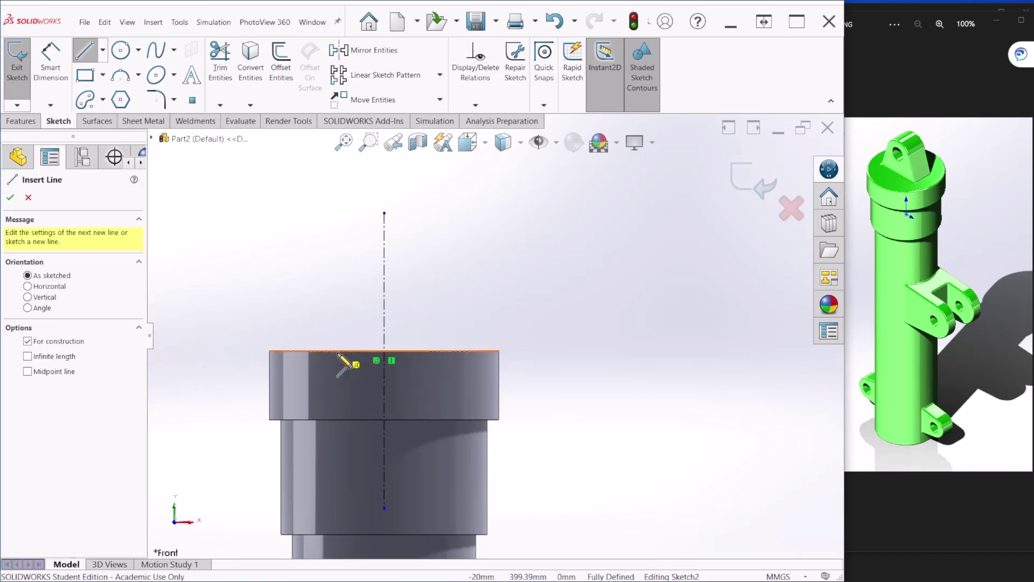
pyautogui.click(269, 351)
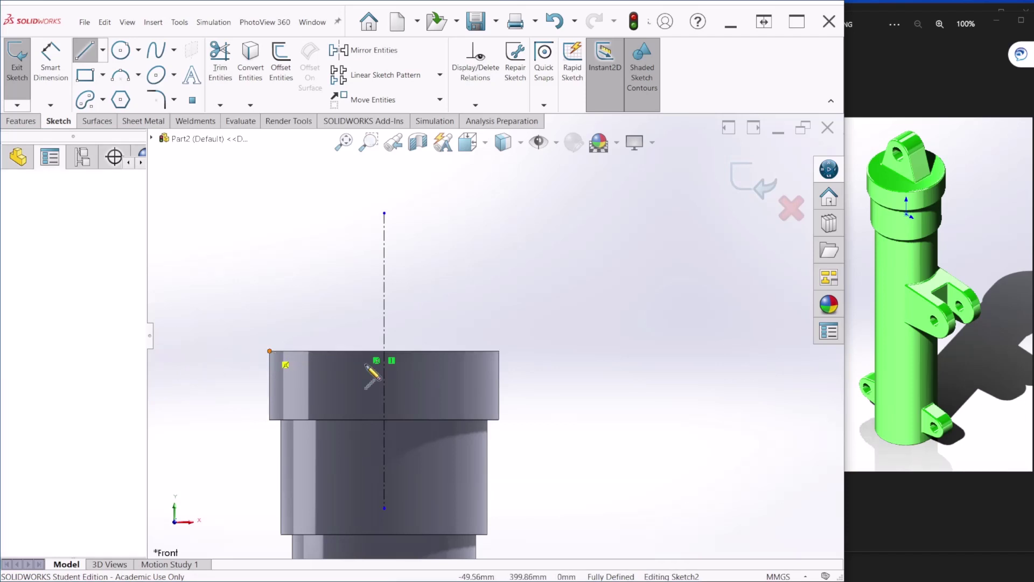
pyautogui.click(595, 350)
pyautogui.press('Escape')
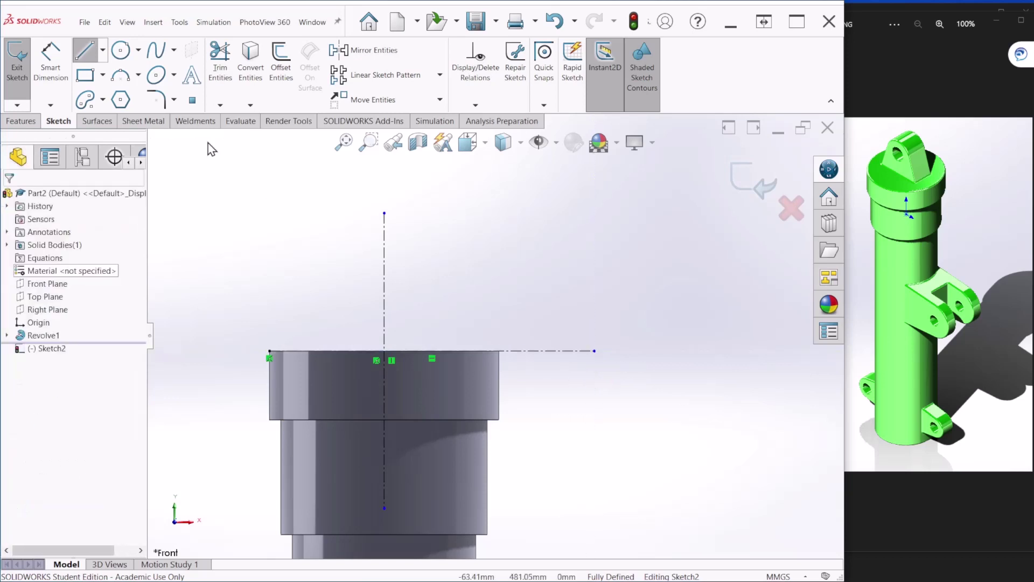
# Sketch a circle about 19 mm in diameter above the cap, just left of the vertical centerline's upper end.
pyautogui.click(121, 51)
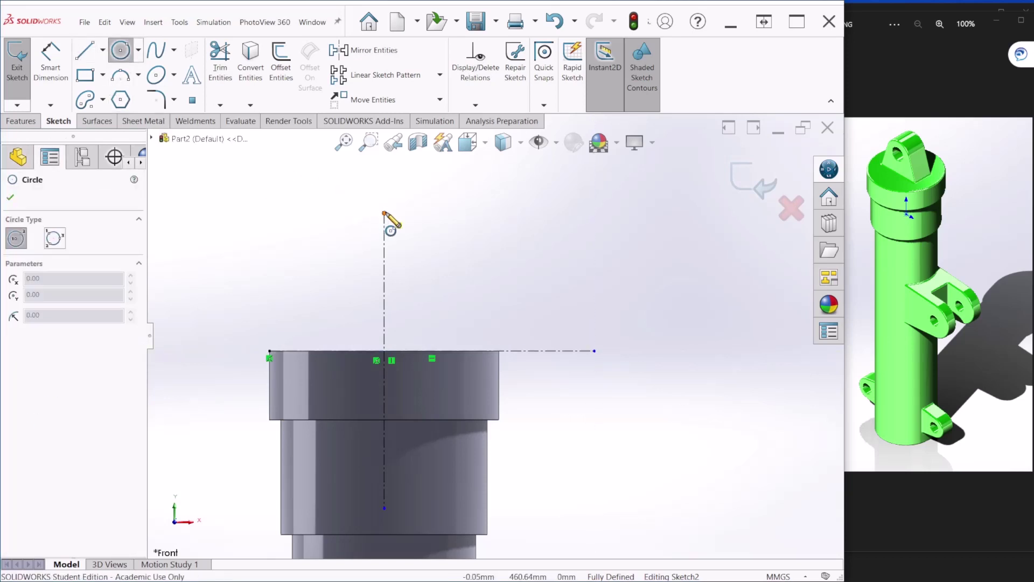
pyautogui.click(320, 192)
pyautogui.click(336, 209)
pyautogui.press('Escape')
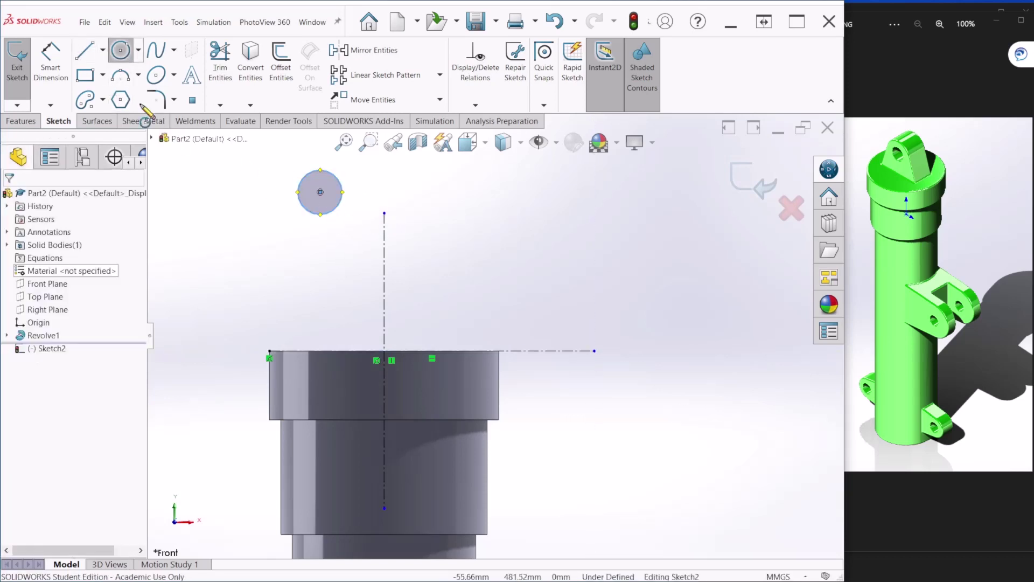
# Dimension the circle above the cap to a diameter of 40 mm.
pyautogui.click(50, 59)
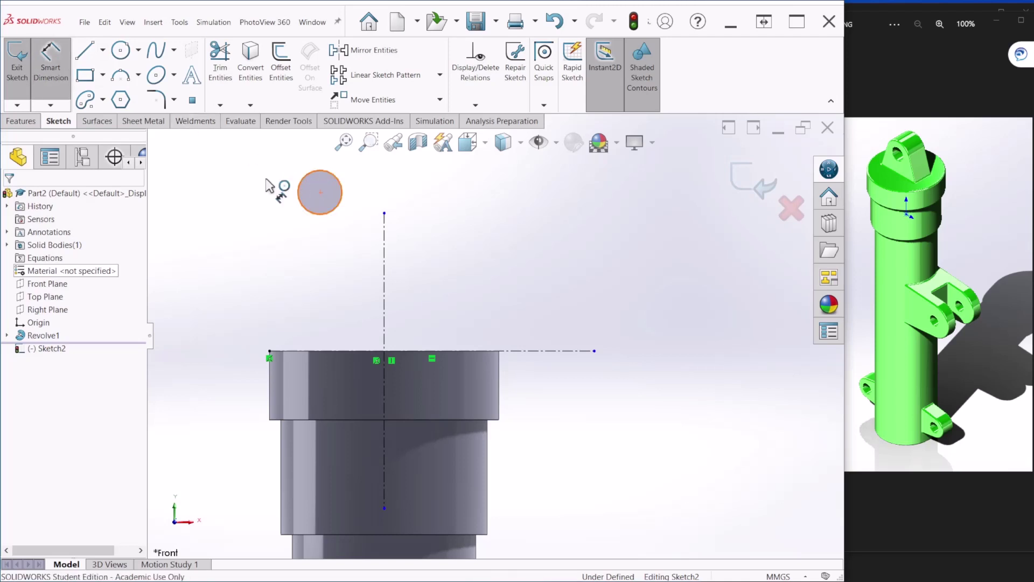
pyautogui.click(267, 182)
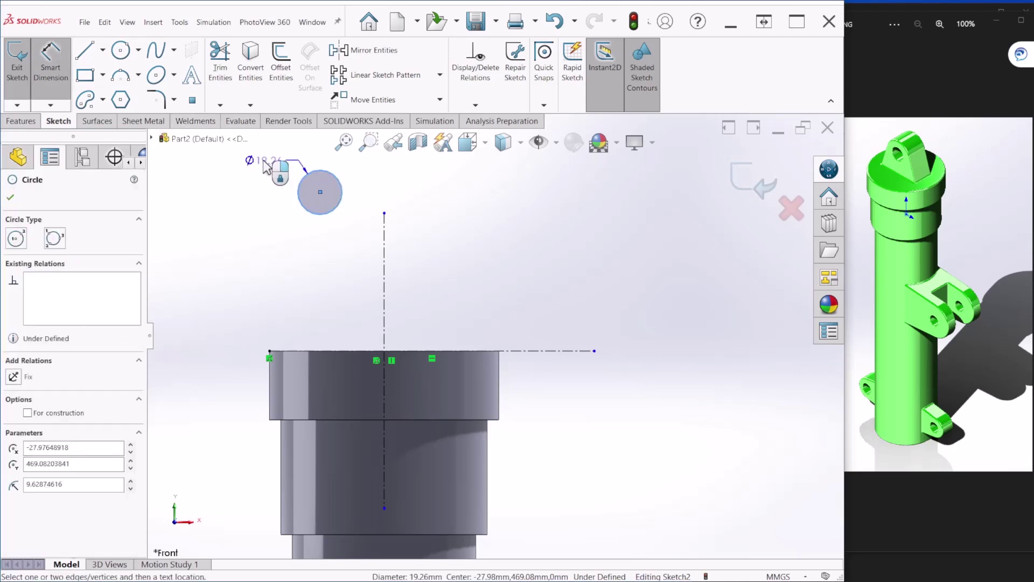
pyautogui.click(267, 167)
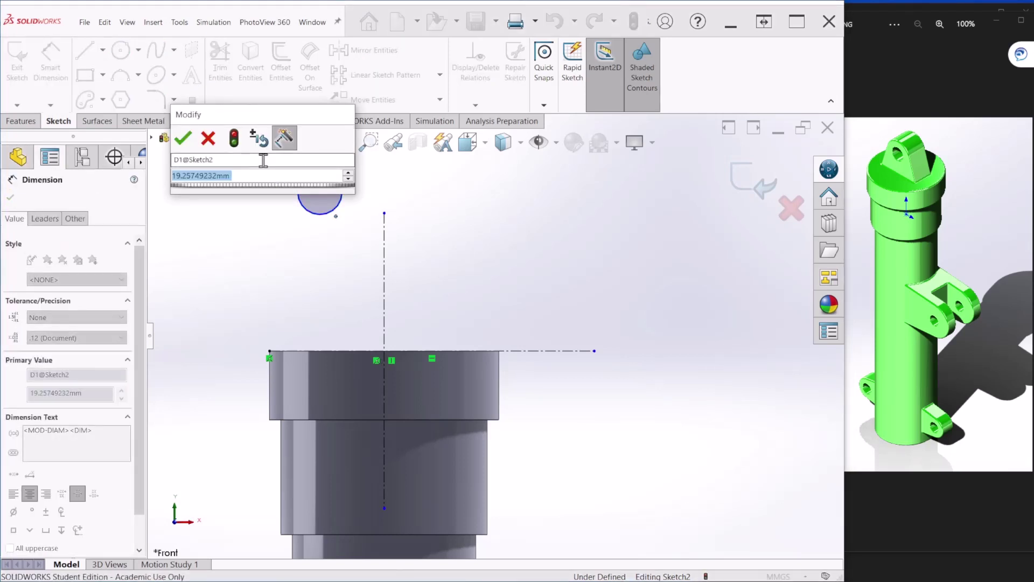
pyautogui.write('40')
pyautogui.press('Return')
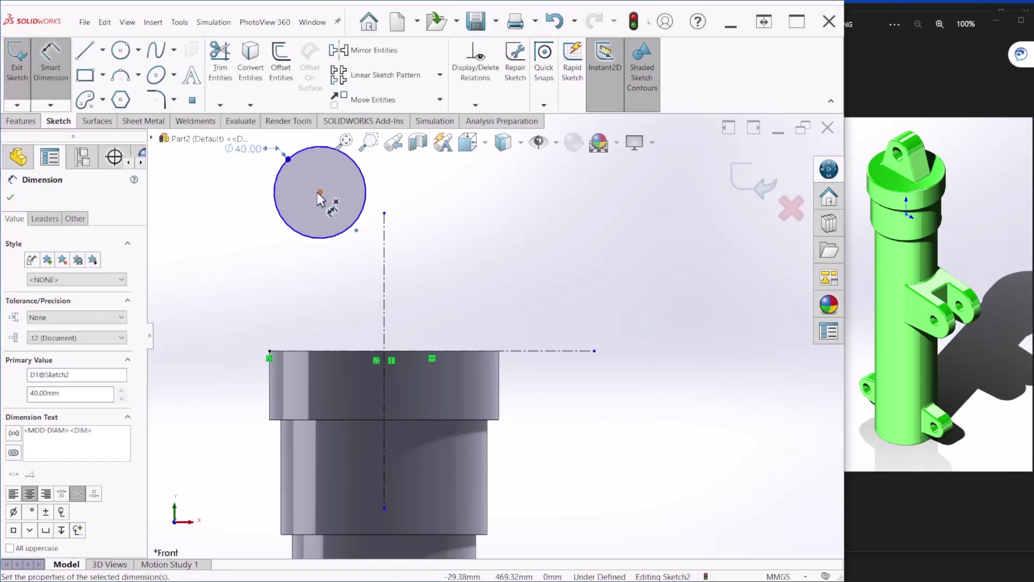
# Dimension the circle's center 30 mm above the cap's top edge and 0 mm from the vertical centerline.
pyautogui.click(333, 335)
pyautogui.click(328, 352)
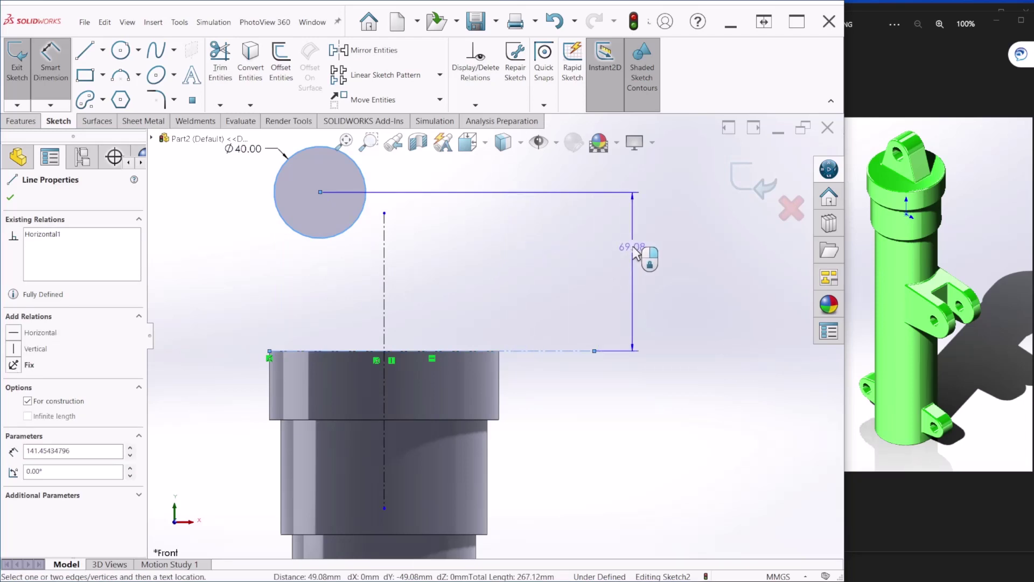
pyautogui.click(635, 252)
pyautogui.write('30')
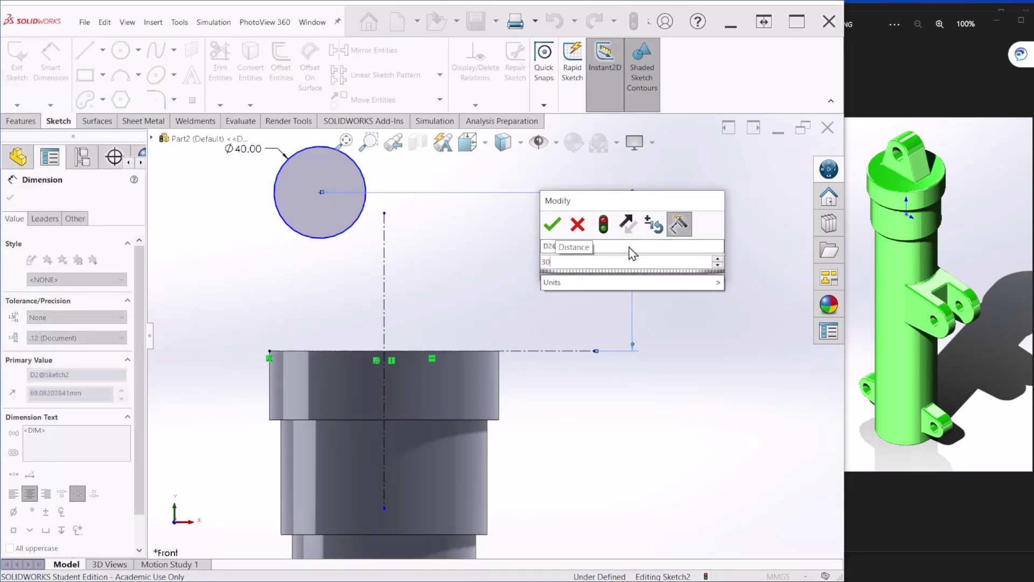
pyautogui.press('Return')
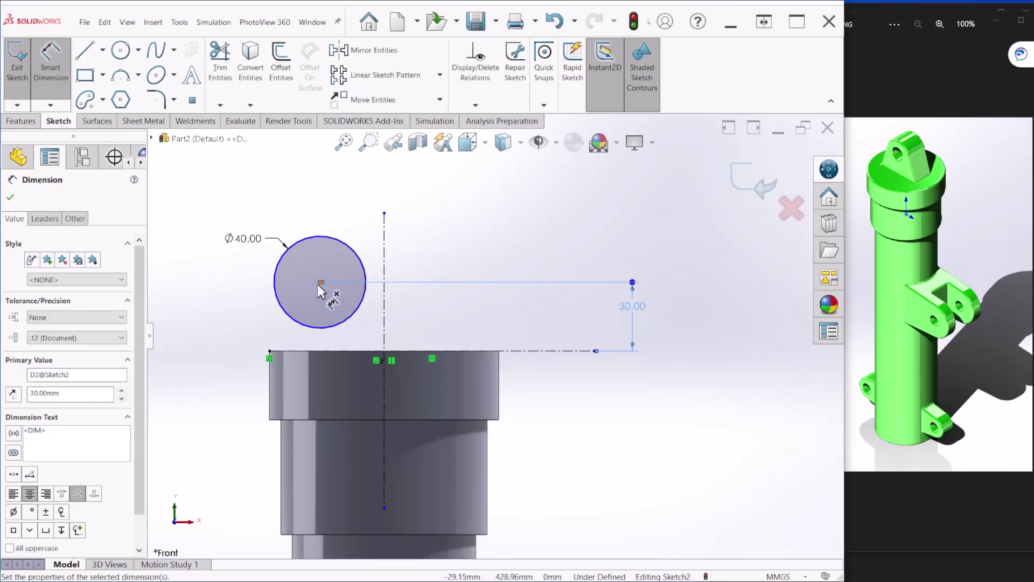
pyautogui.click(321, 282)
pyautogui.click(385, 257)
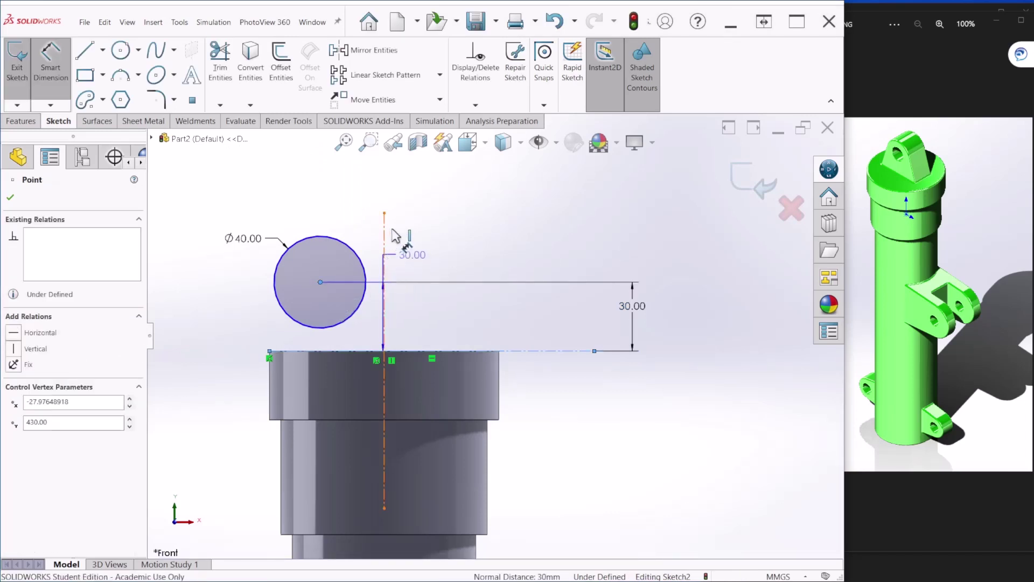
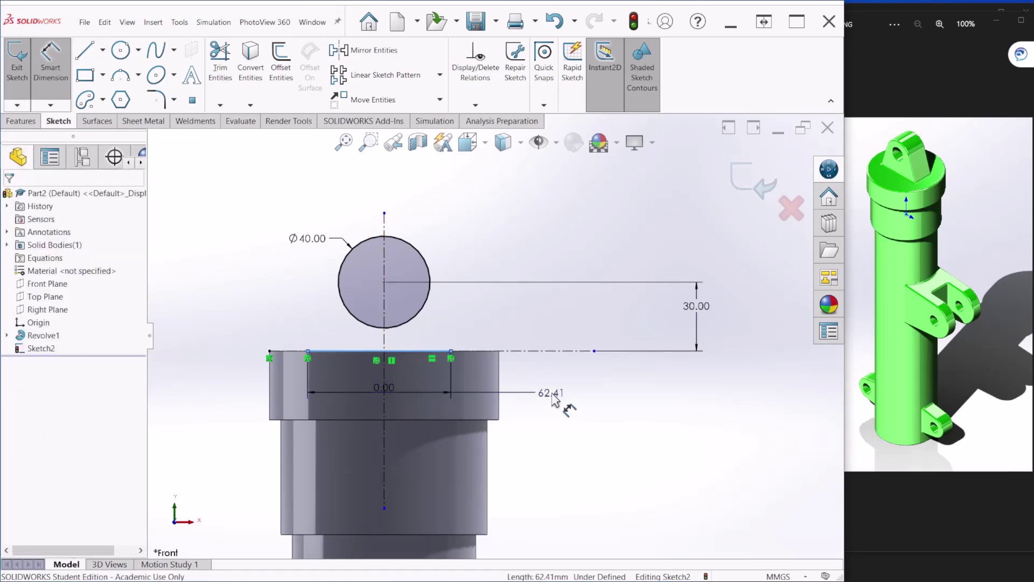
# Set the length of the base line on the cap's top edge to 60 mm.
pyautogui.click(555, 399)
pyautogui.write('60')
pyautogui.press('Return')
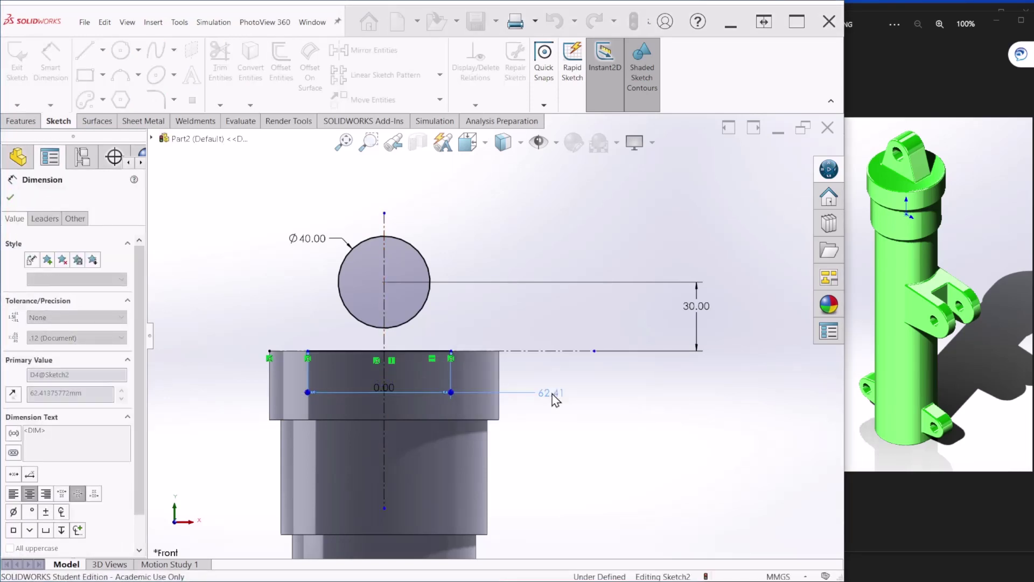
# Dimension the base line's left endpoint 30 mm from the vertical centerline.
pyautogui.scroll(-2, 402, 363)
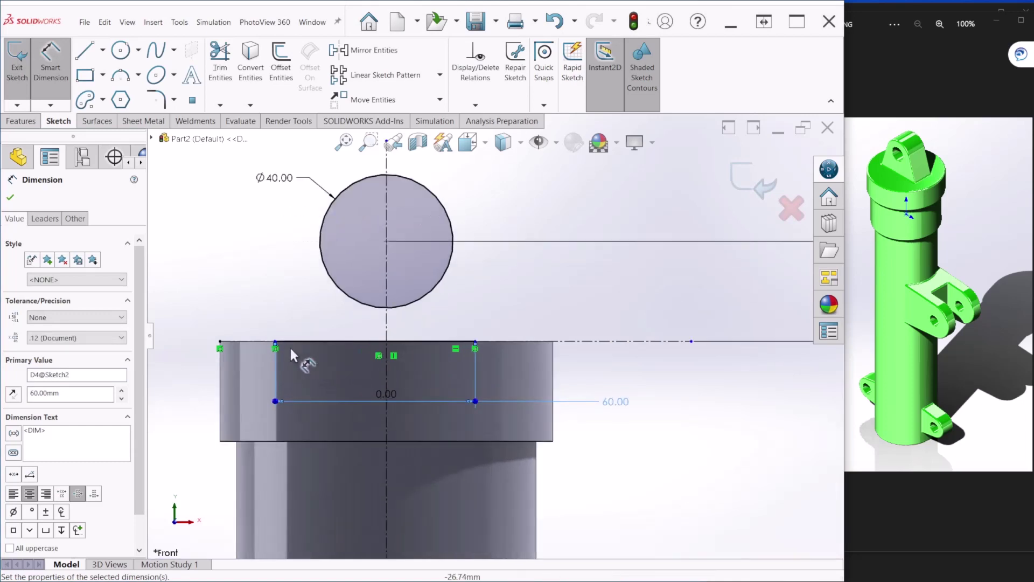
pyautogui.click(276, 342)
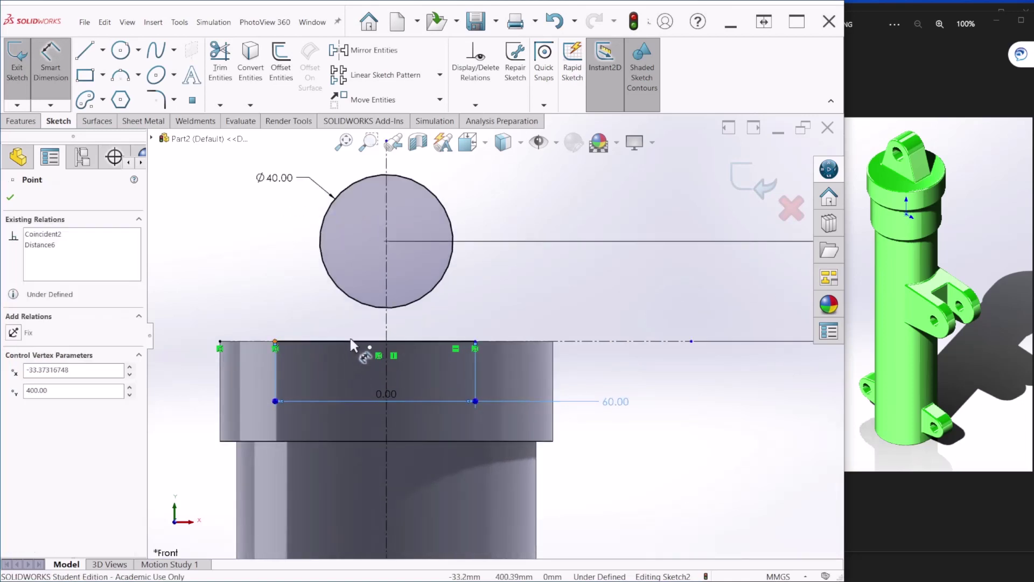
pyautogui.click(386, 317)
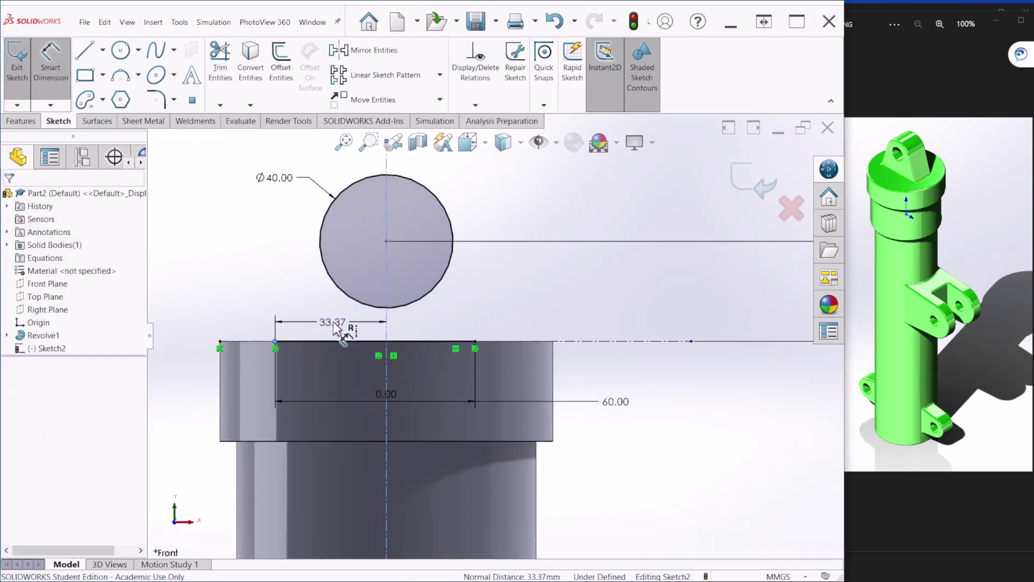
pyautogui.click(337, 328)
pyautogui.write('30')
pyautogui.press('Return')
pyautogui.scroll(2, 472, 364)
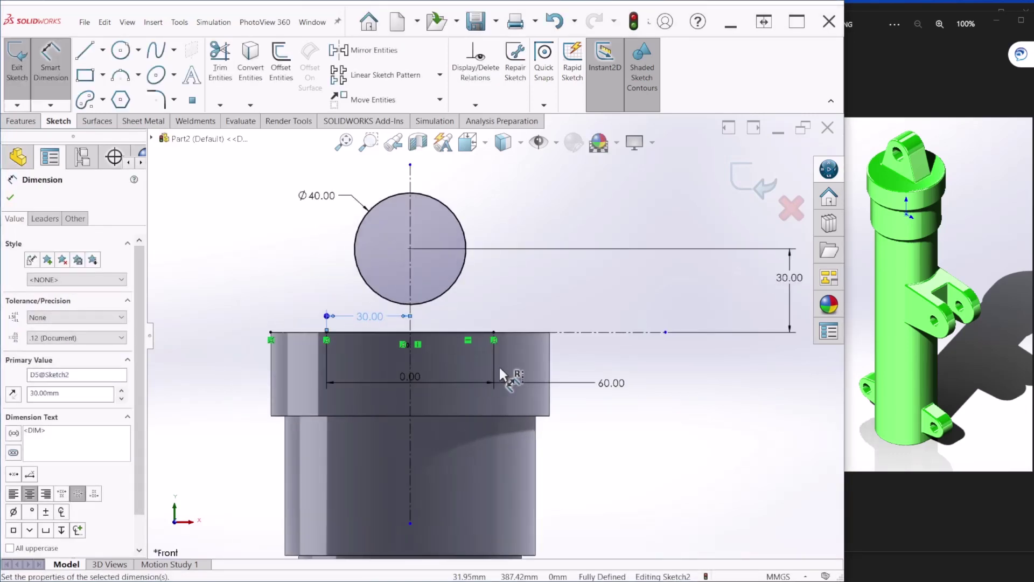
# Draw two slanted lines, one from each end of the base line up to the near side of the circle.
pyautogui.click(84, 50)
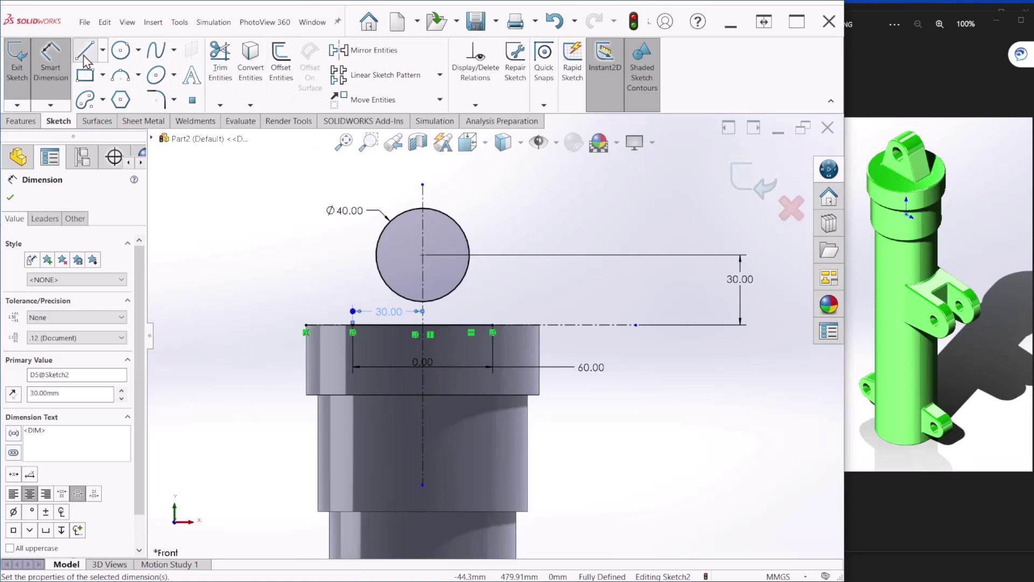
pyautogui.click(353, 325)
pyautogui.click(376, 260)
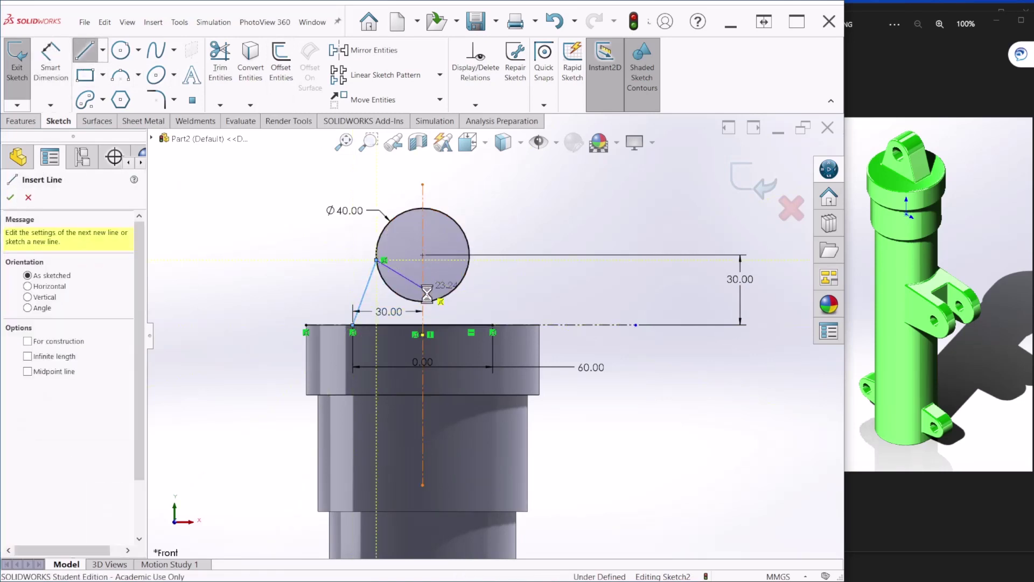
pyautogui.press('Escape')
pyautogui.click(493, 325)
pyautogui.click(466, 270)
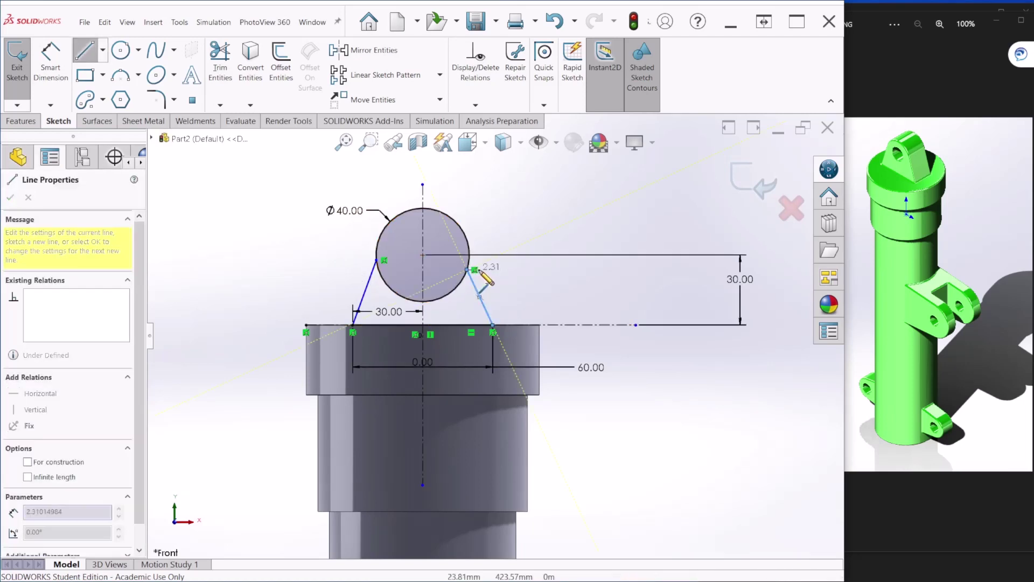
pyautogui.press('Escape')
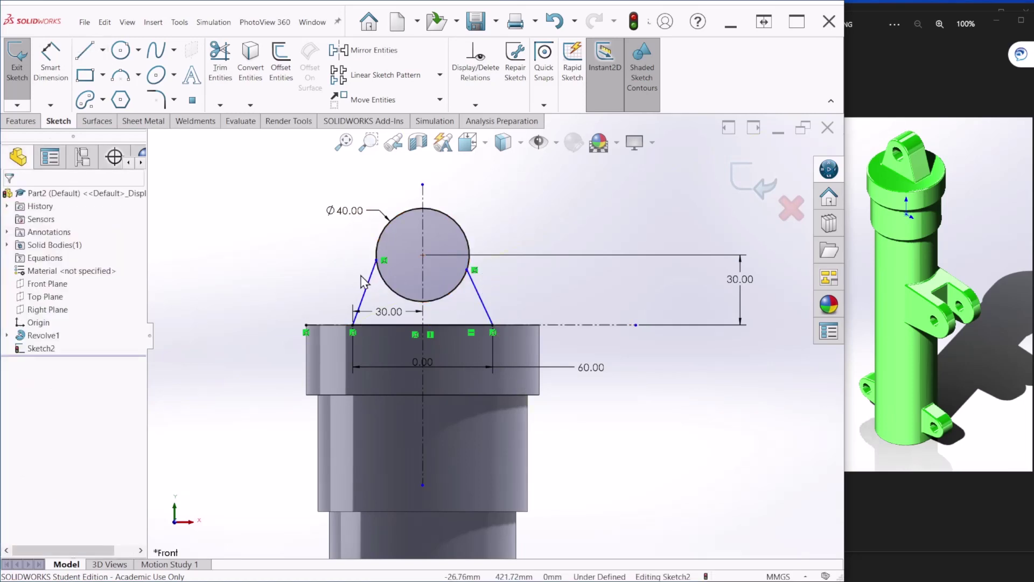
# Make the left and the right slanted lines tangent to the 40 mm circle.
pyautogui.click(374, 268)
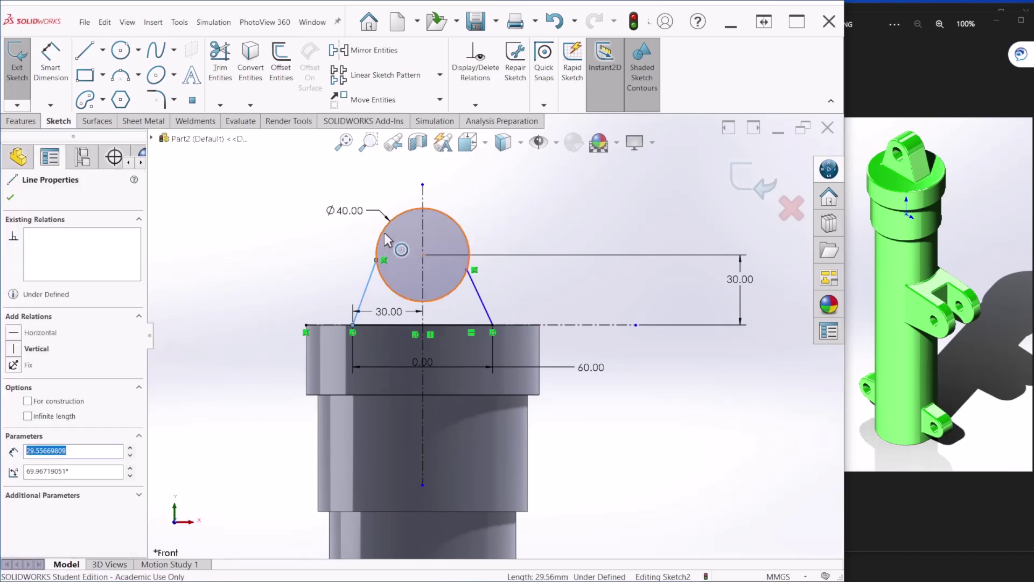
pyautogui.keyDown('ctrl'); pyautogui.click(385, 237); pyautogui.keyUp('ctrl')
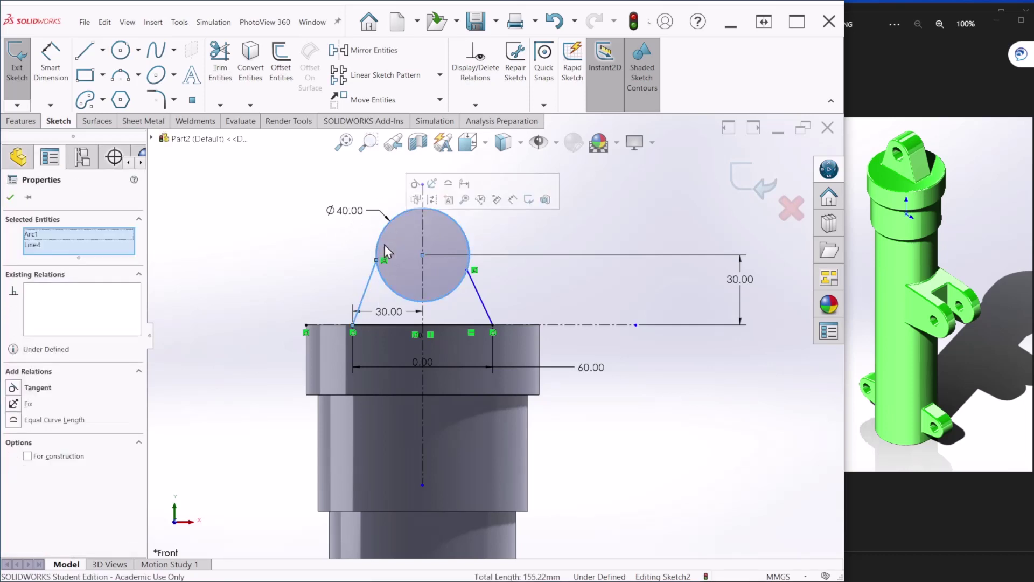
pyautogui.click(22, 390)
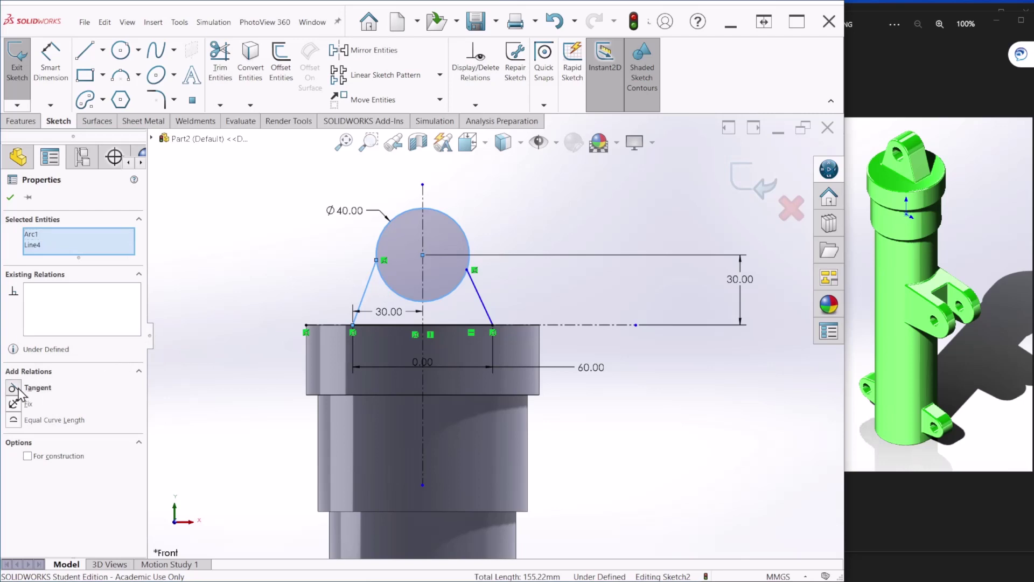
pyautogui.click(12, 197)
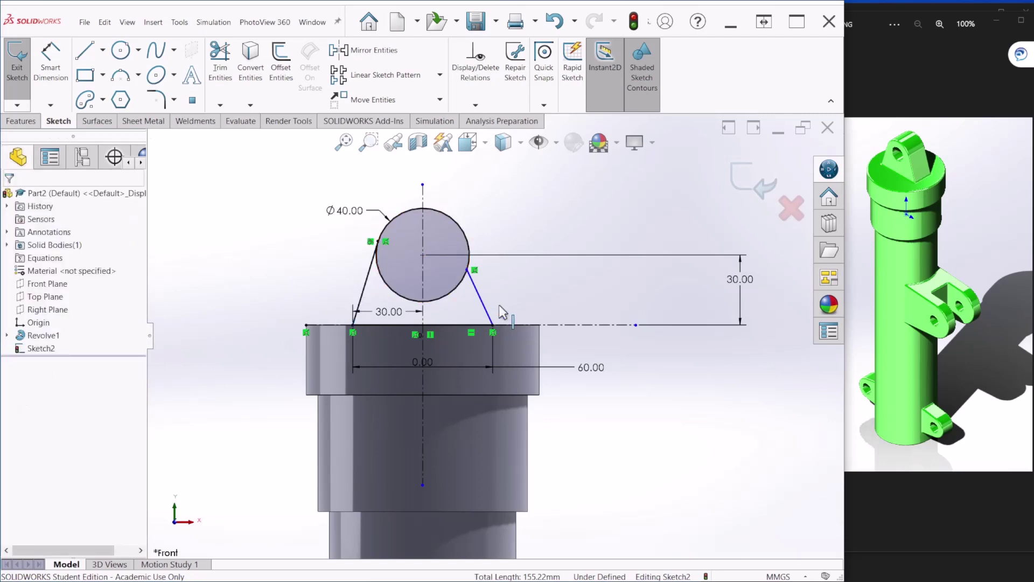
pyautogui.click(478, 287)
pyautogui.keyDown('ctrl'); pyautogui.click(468, 249); pyautogui.keyUp('ctrl')
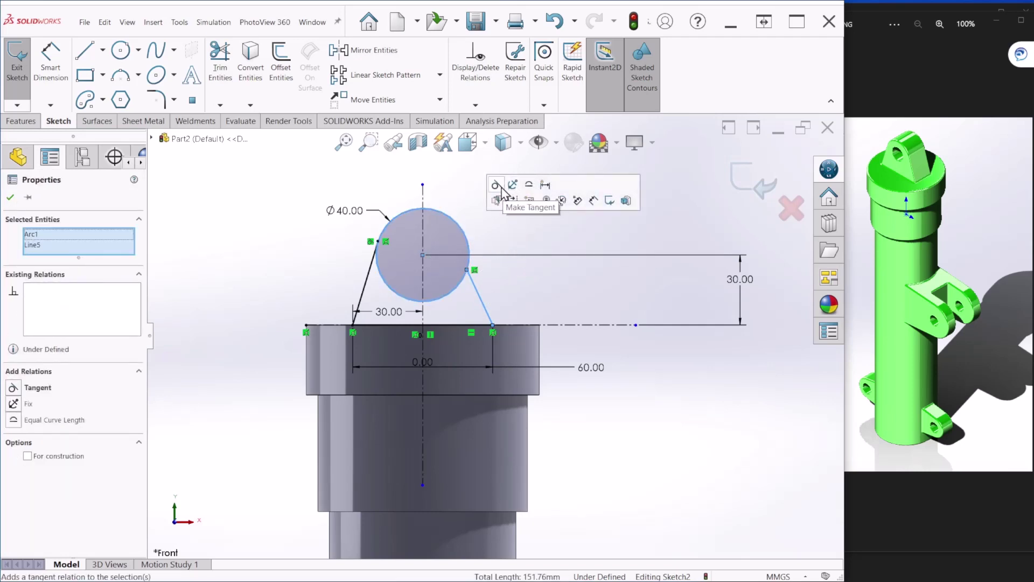
pyautogui.click(496, 185)
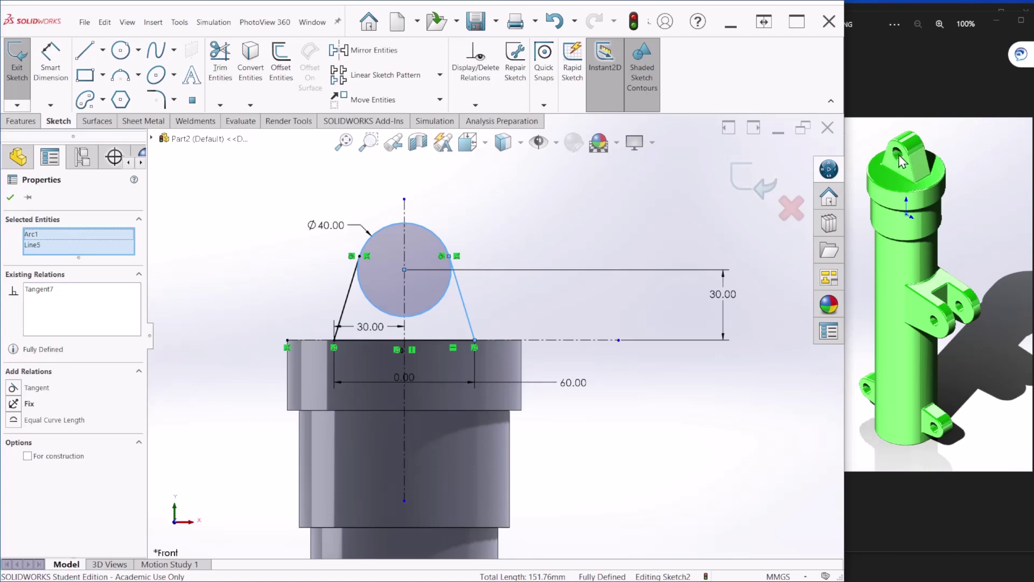
# Sketch a small circle about 9.5 mm in diameter, concentric with the 40 mm circle.
pyautogui.click(121, 50)
pyautogui.click(404, 270)
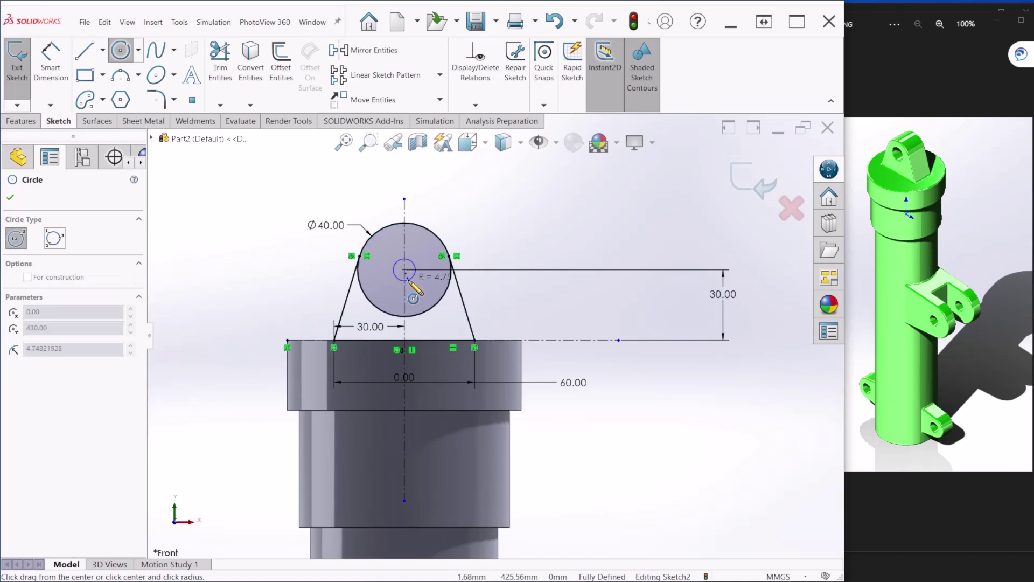
pyautogui.click(410, 279)
pyautogui.press('Escape')
# Set the inner circle's diameter to 20 mm.
pyautogui.moveTo(426, 223); pyautogui.dragTo(422, 209, button='right')
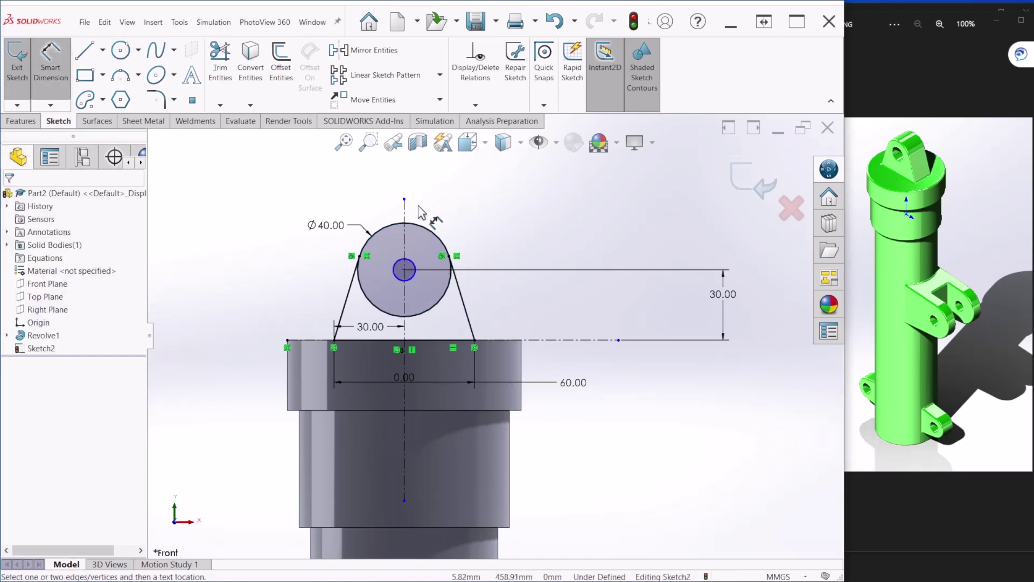
pyautogui.click(410, 264)
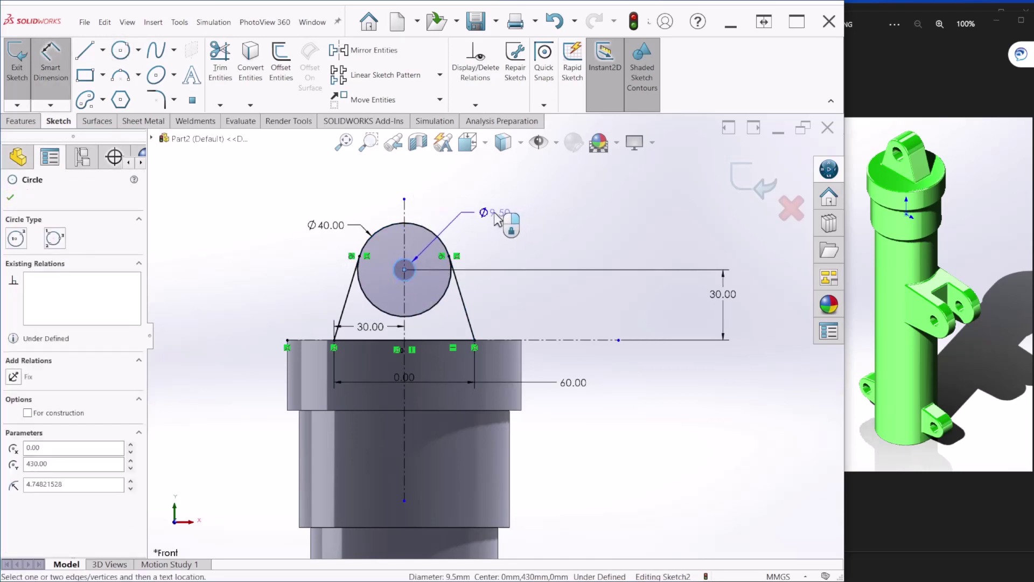
pyautogui.click(496, 216)
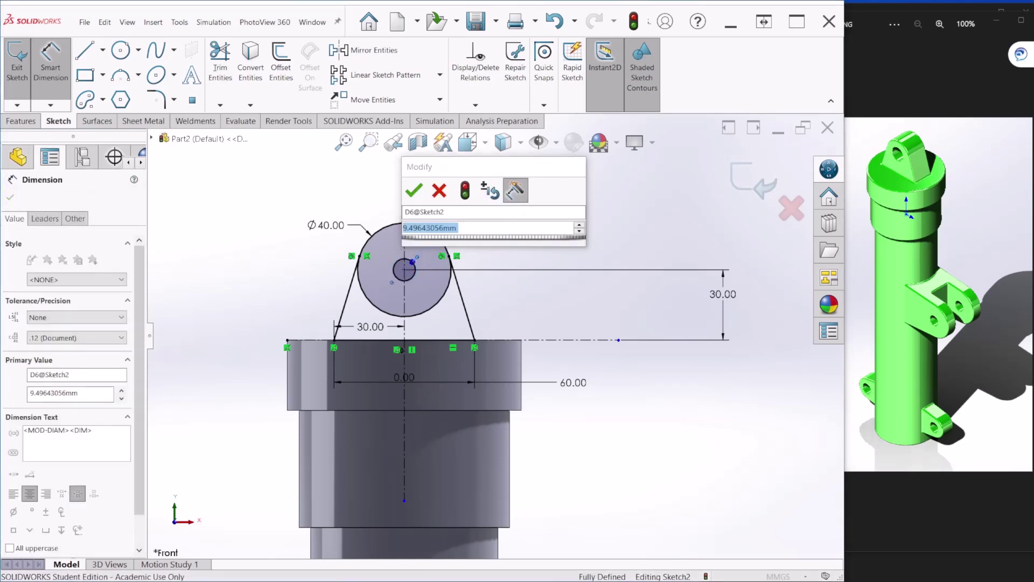
pyautogui.write('20')
pyautogui.press('Return')
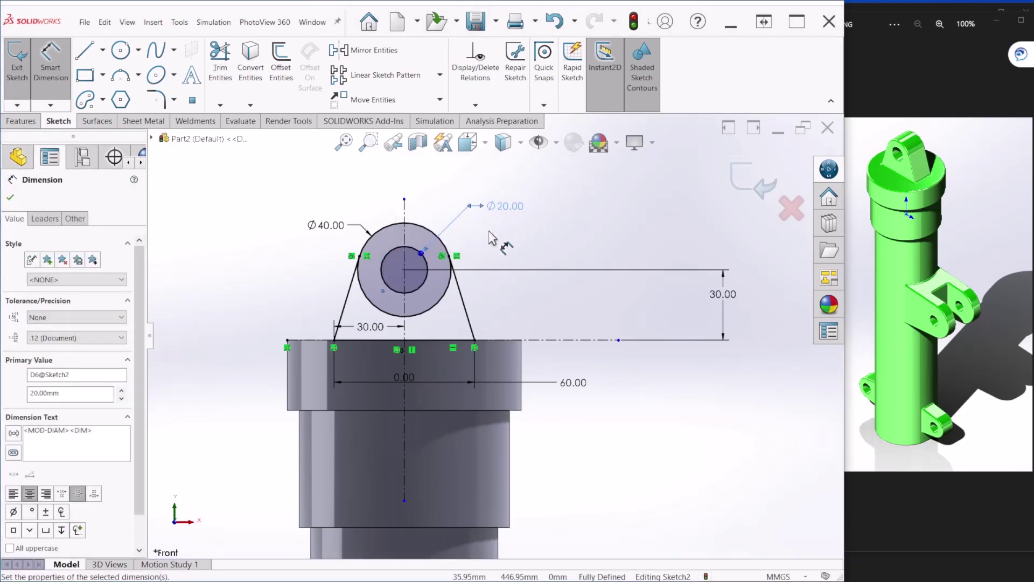
# Trim away the 40 mm circle's lower arc between the slanted lines and exit the lug sketch.
pyautogui.scroll(-2, 472, 247)
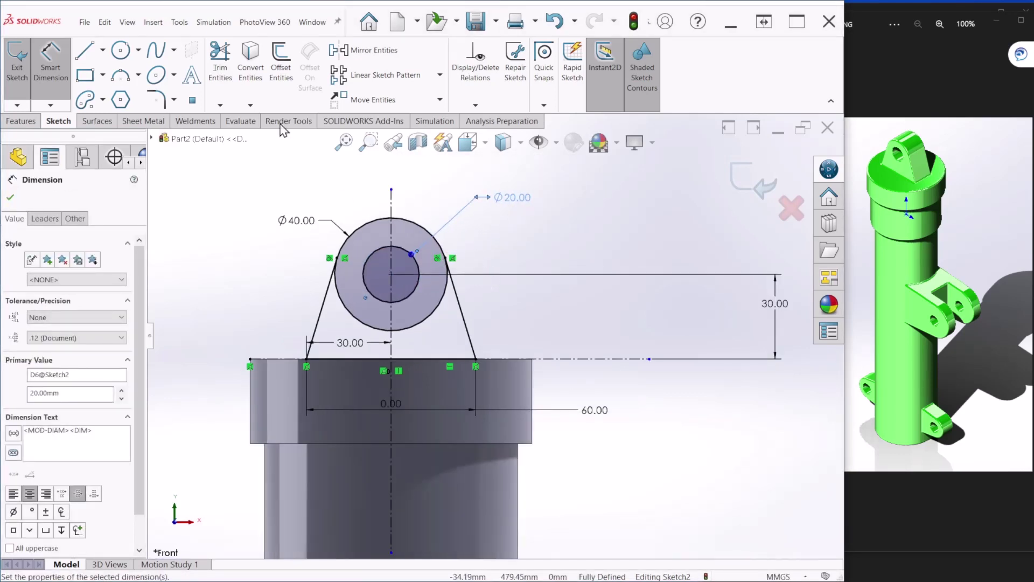
pyautogui.click(221, 60)
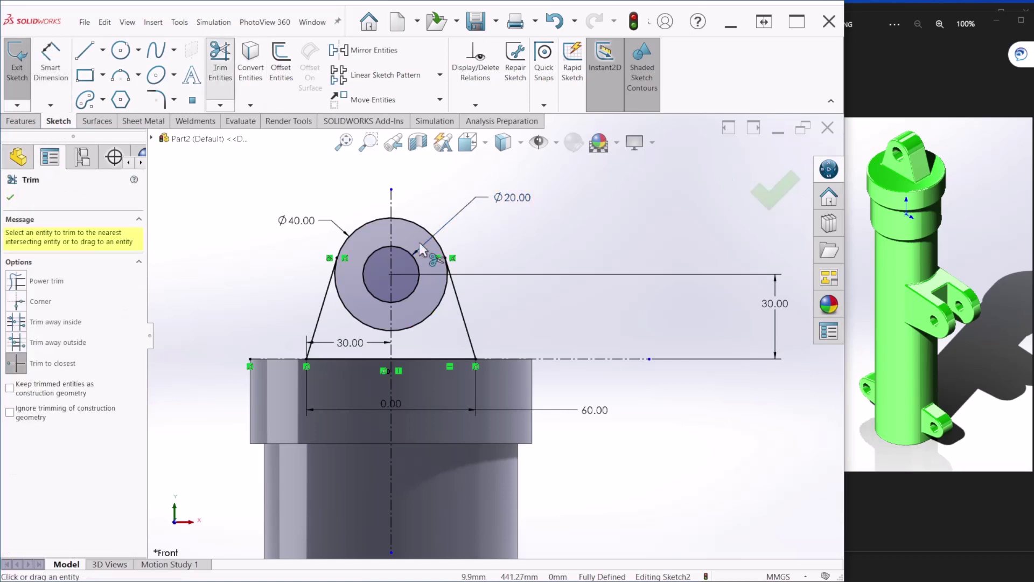
pyautogui.click(435, 307)
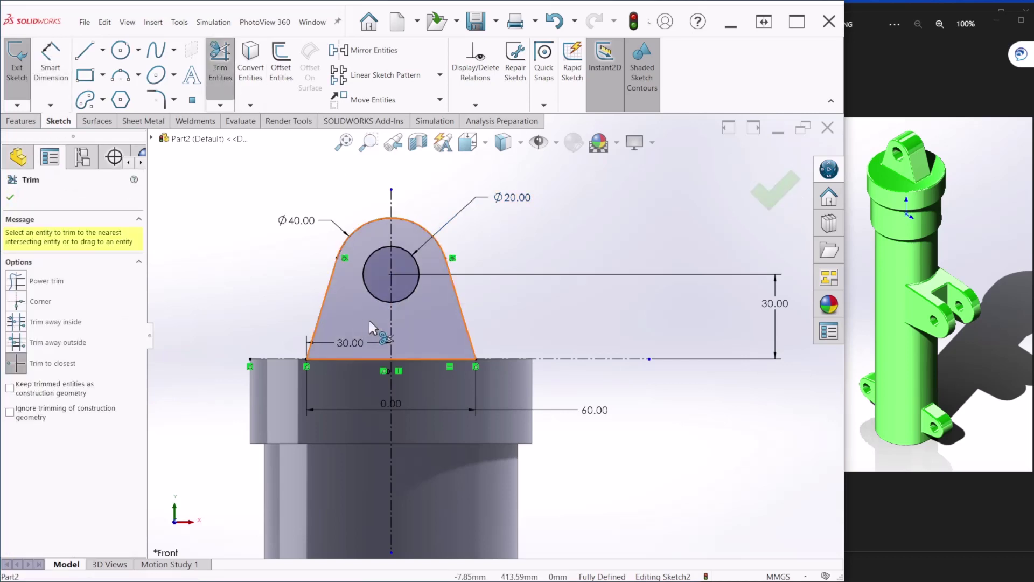
pyautogui.scroll(4, 494, 337)
pyautogui.click(775, 192)
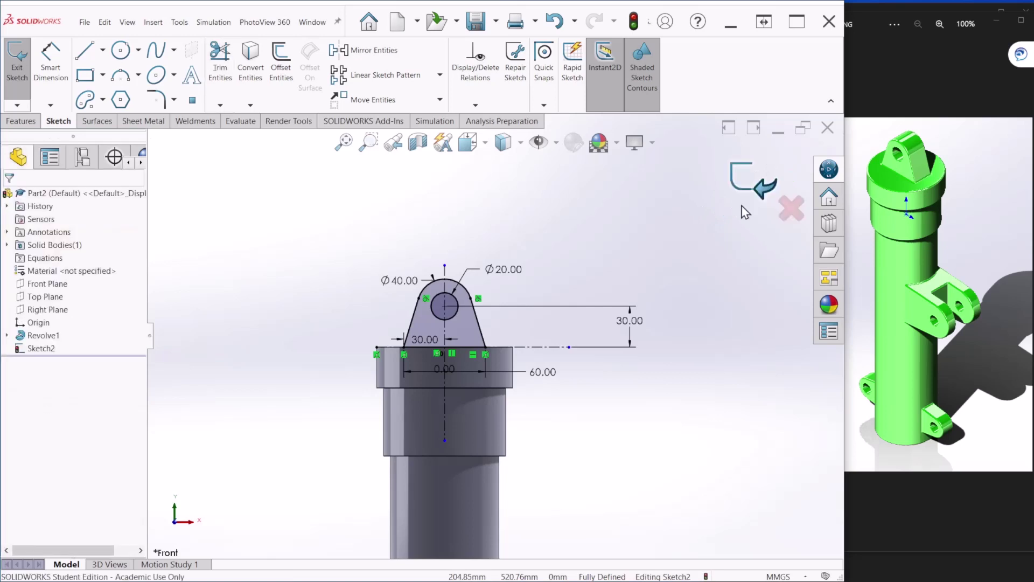
pyautogui.moveTo(644, 372); pyautogui.dragTo(589, 442, button='middle')
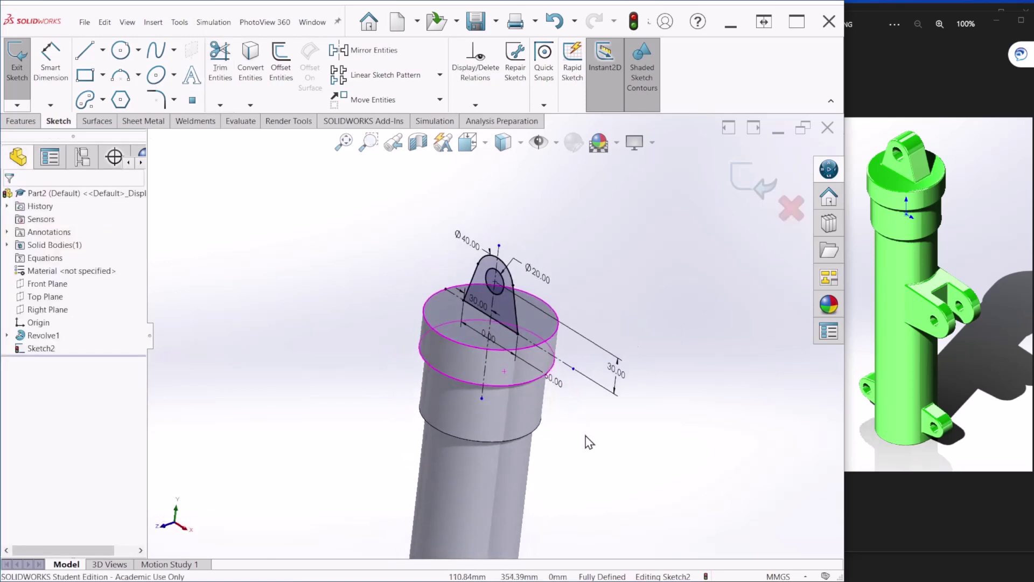
pyautogui.click(744, 180)
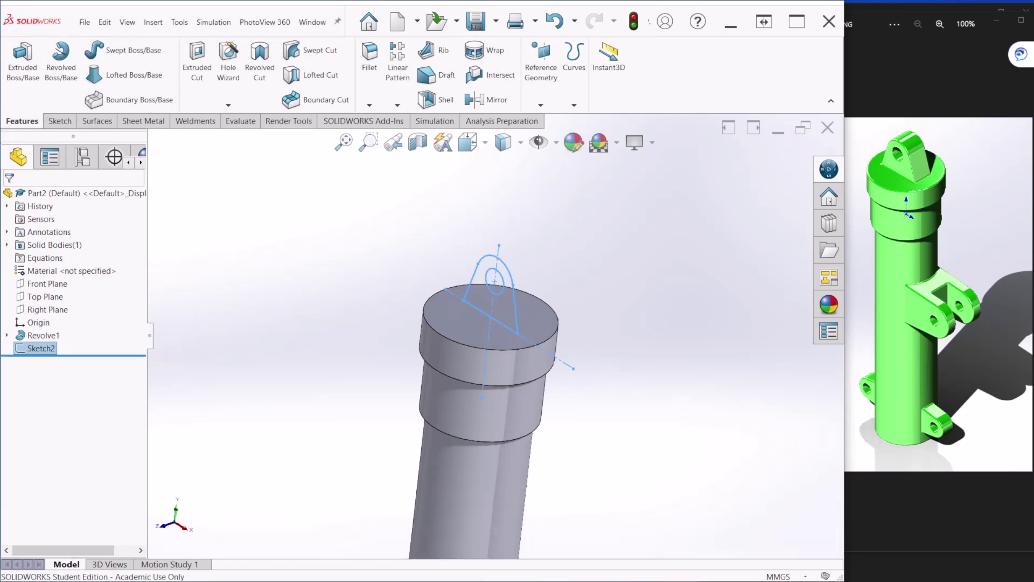
# Extrude the top lug profile 30 mm with the Mid Plane end condition, merged with the body.
pyautogui.click(23, 59)
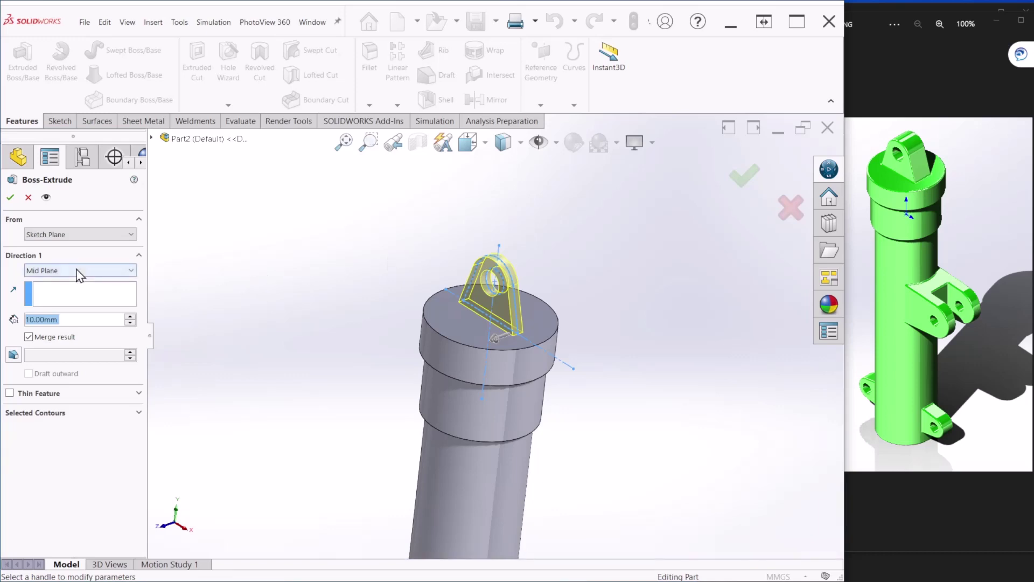
pyautogui.write('30')
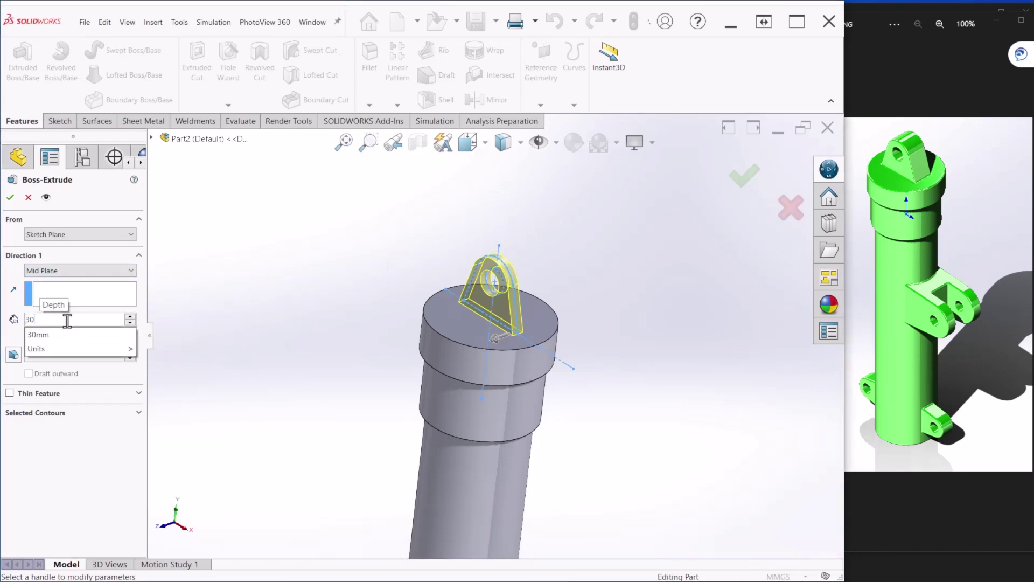
pyautogui.press('Return')
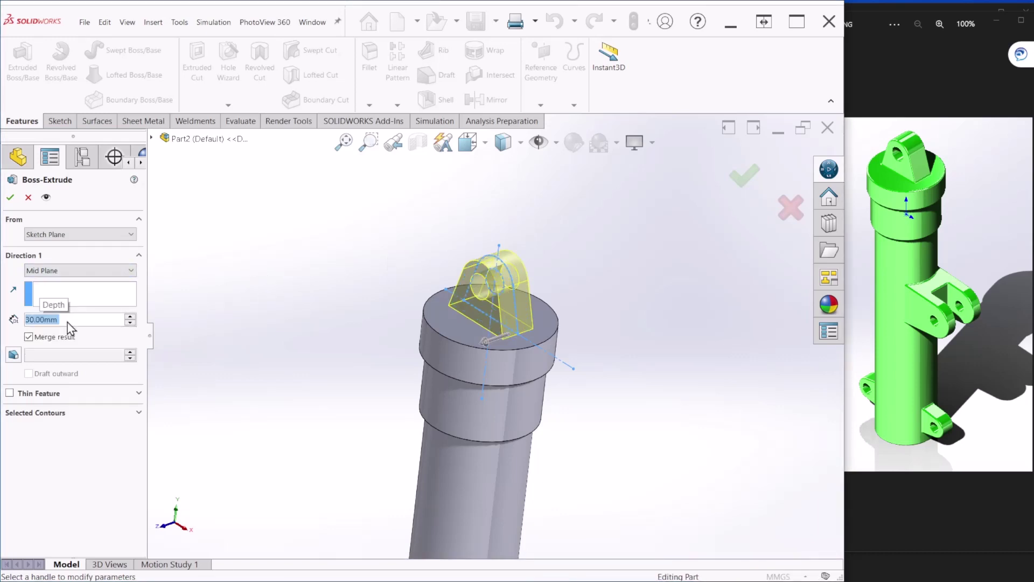
pyautogui.click(68, 271)
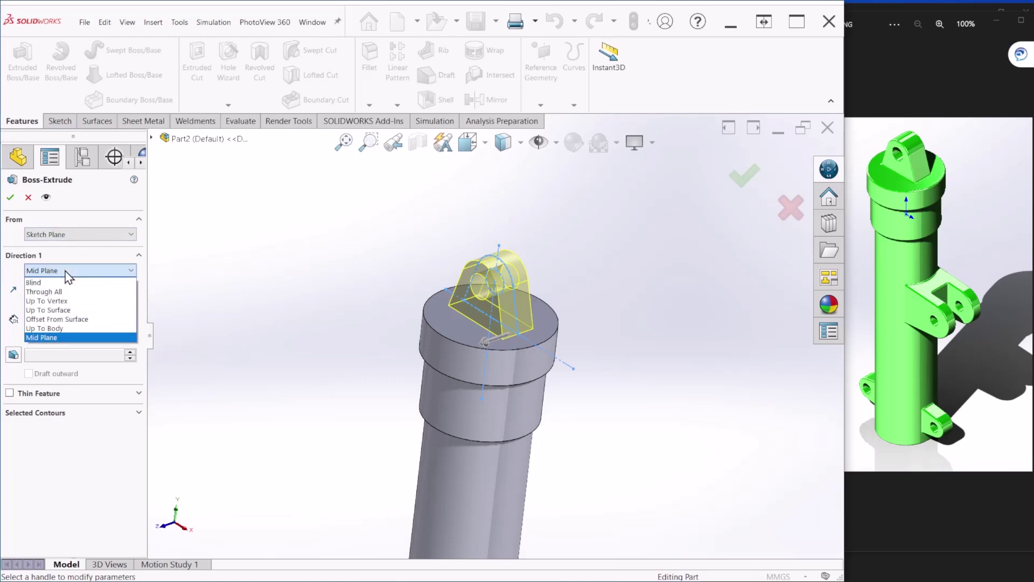
pyautogui.click(52, 270)
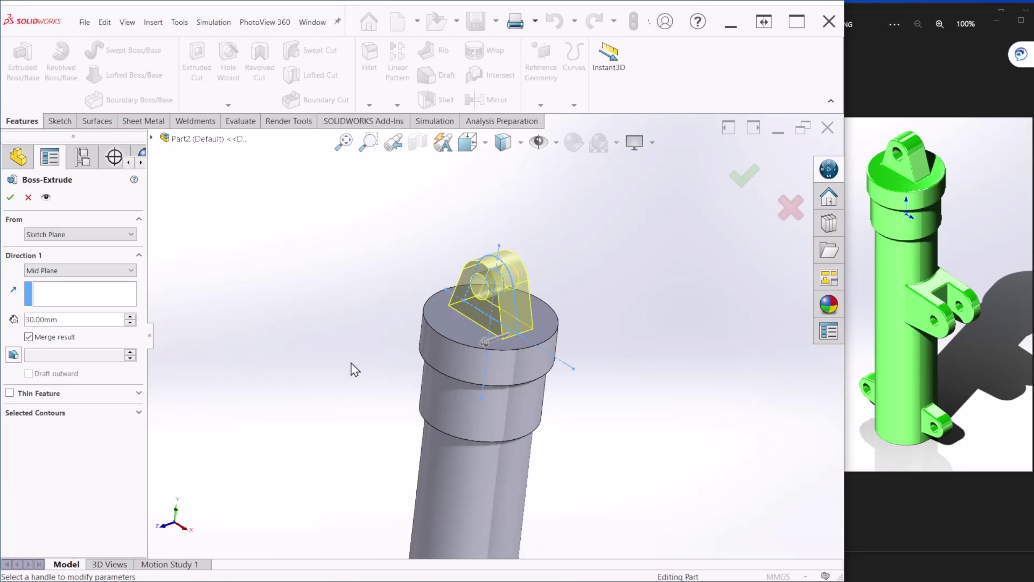
pyautogui.click(737, 177)
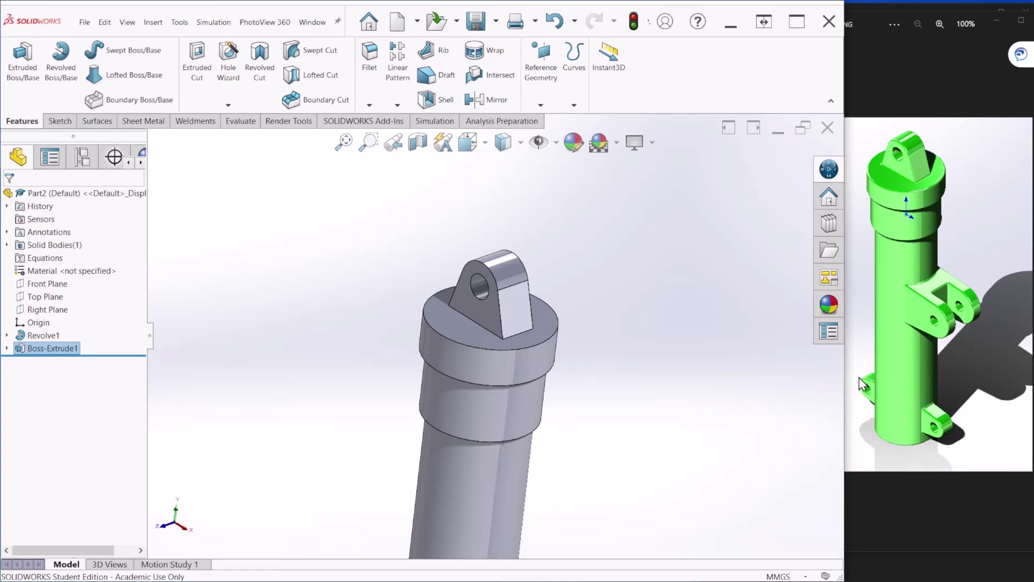
# Start a new sketch on the Front Plane for the lower lug, at the lower end of the cylinder.
pyautogui.scroll(5, 563, 393)
pyautogui.moveTo(561, 393)
pyautogui.mouseDown(button='middle')
pyautogui.moveTo(522, 393)
pyautogui.moveTo(544, 389)
pyautogui.mouseUp(button='middle')
pyautogui.click(54, 283)
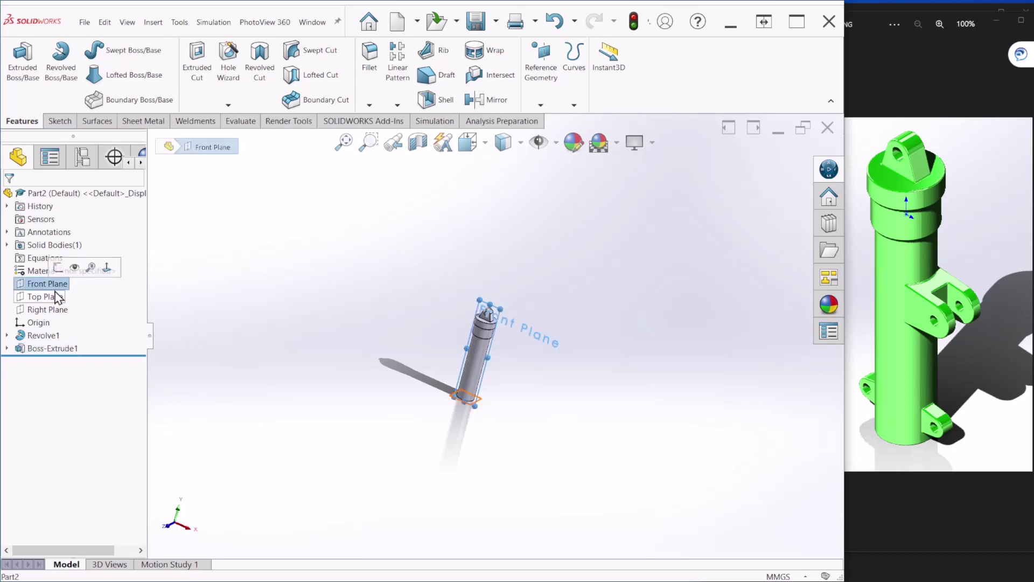
pyautogui.click(48, 285)
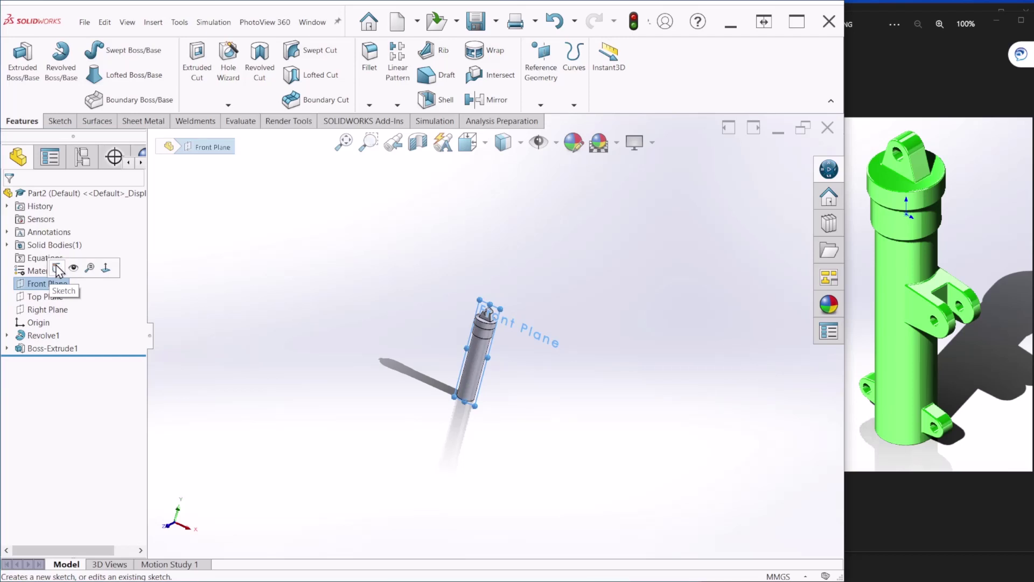
pyautogui.click(58, 269)
pyautogui.scroll(-7, 546, 488)
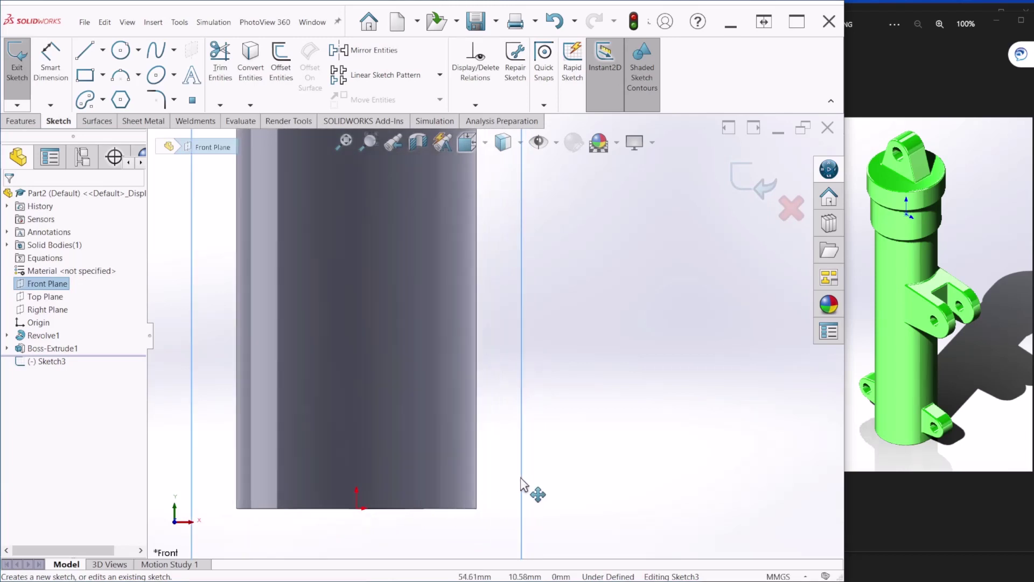
# Sketch a horizontal centerline about 275 mm long across the cylinder, about 72 mm above its bottom edge.
pyautogui.click(138, 50)
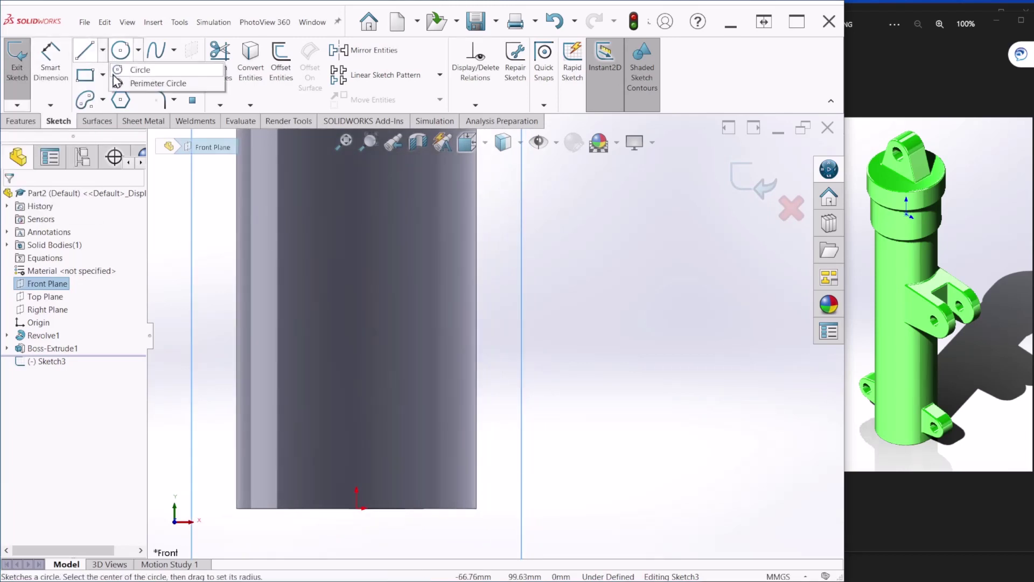
pyautogui.click(103, 50)
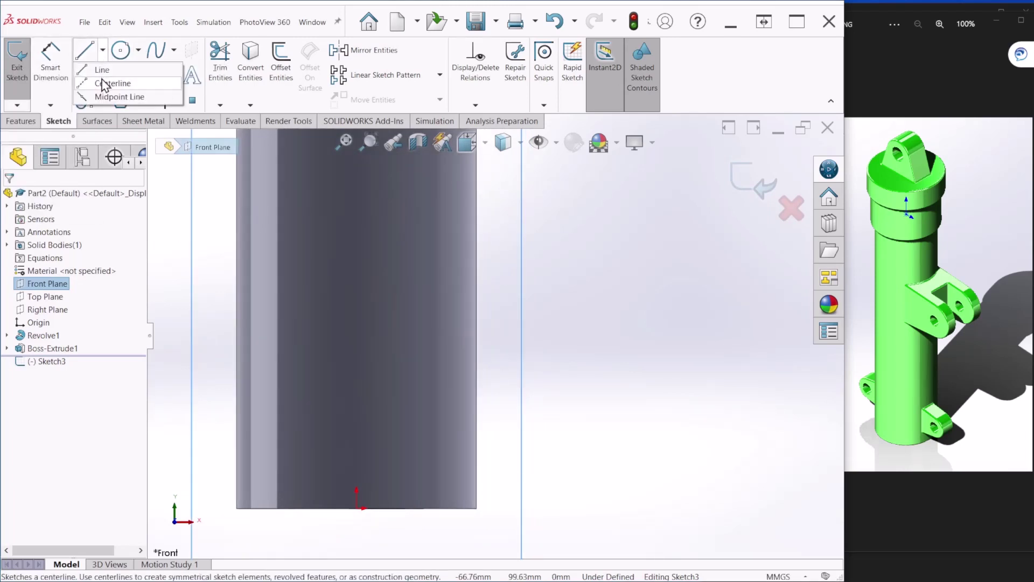
pyautogui.click(102, 50)
pyautogui.click(122, 87)
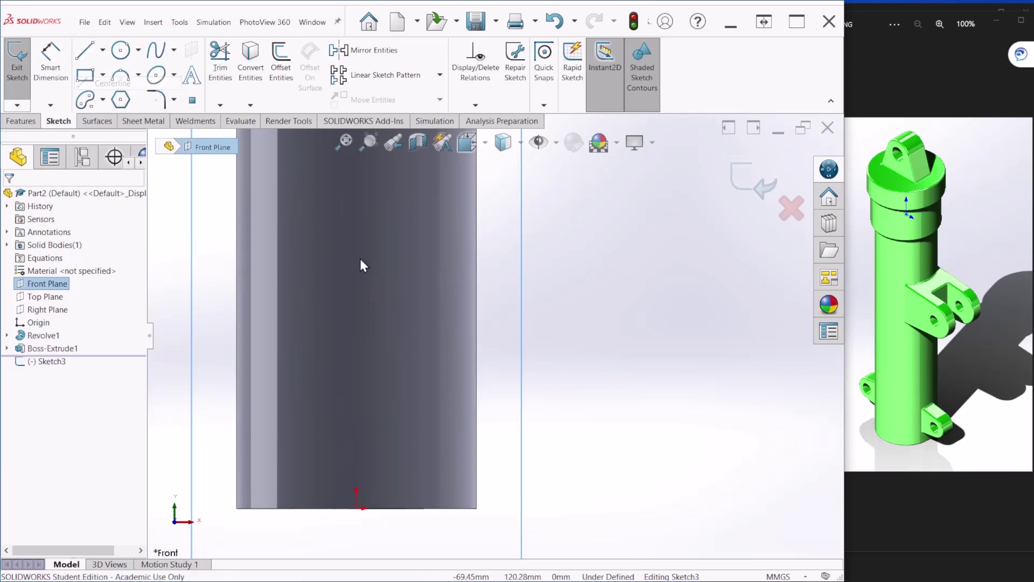
pyautogui.scroll(3, 370, 268)
pyautogui.moveTo(272, 315); pyautogui.dragTo(654, 315)
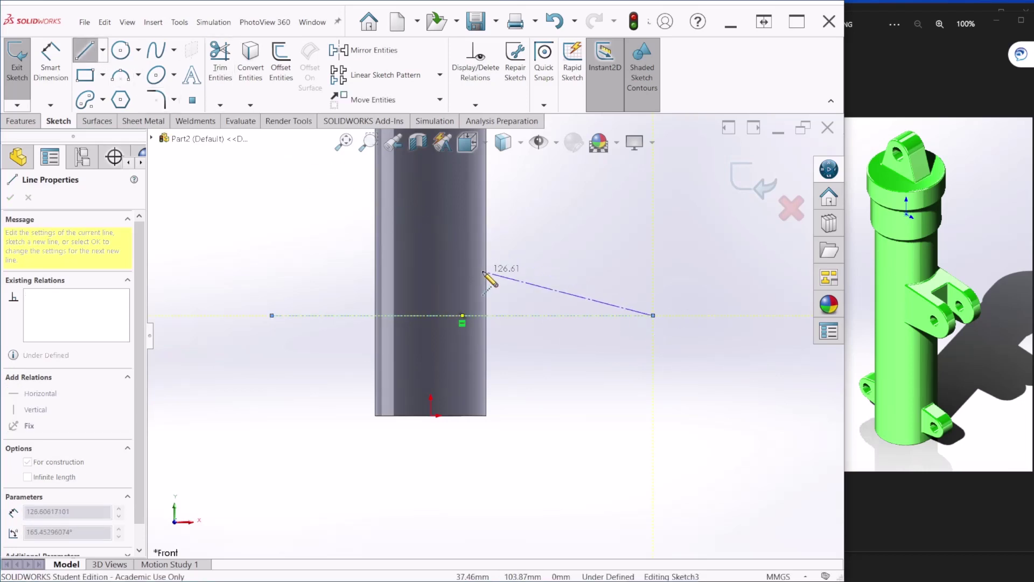
pyautogui.press('Escape')
# Sketch a vertical centerline through the origin, from just below the cylinder's bottom edge to above the horizontal centerline.
pyautogui.click(103, 51)
pyautogui.click(108, 84)
pyautogui.moveTo(431, 437); pyautogui.dragTo(431, 192)
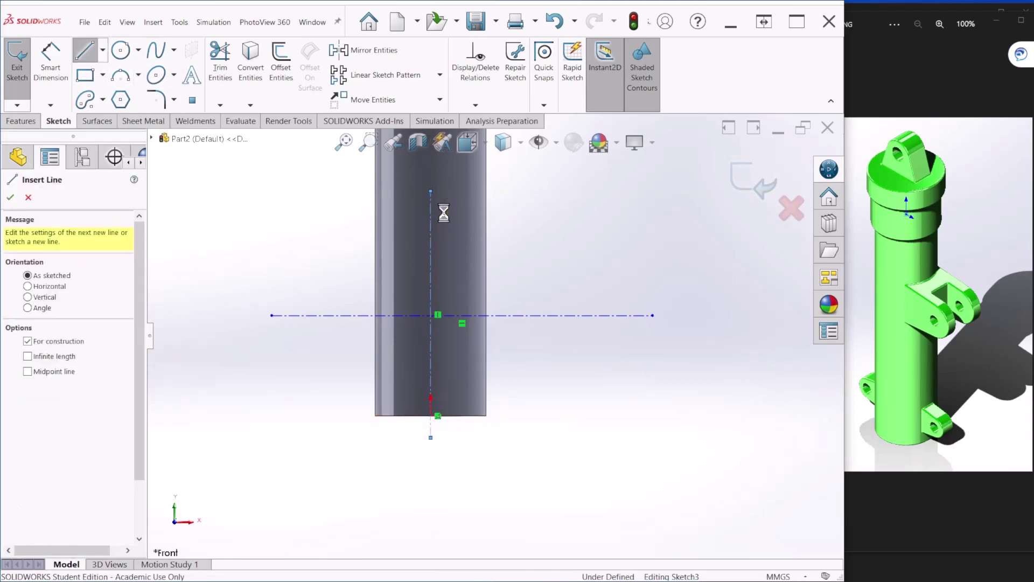
pyautogui.press('Escape')
# Sketch a circle about 35 mm in diameter to the right of the cylinder, above the horizontal centerline.
pyautogui.click(121, 50)
pyautogui.click(599, 267)
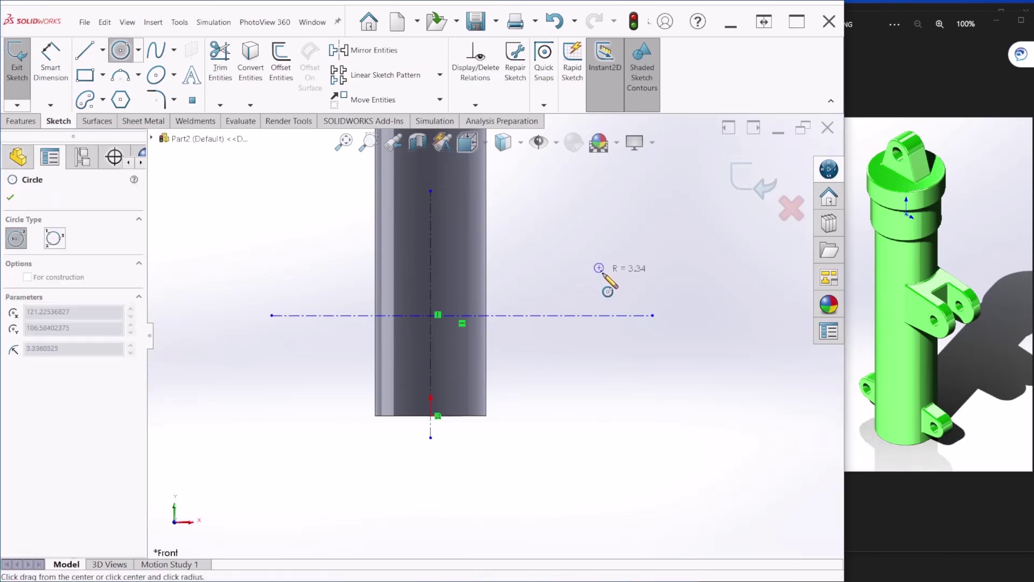
pyautogui.click(617, 286)
pyautogui.press('Escape')
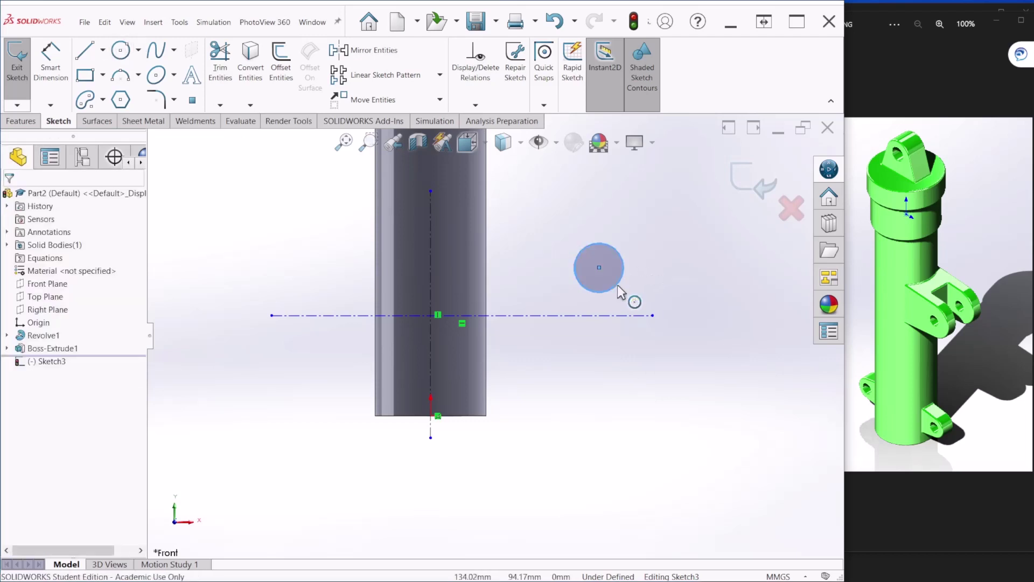
# Set the circle's diameter to 30 mm.
pyautogui.click(51, 59)
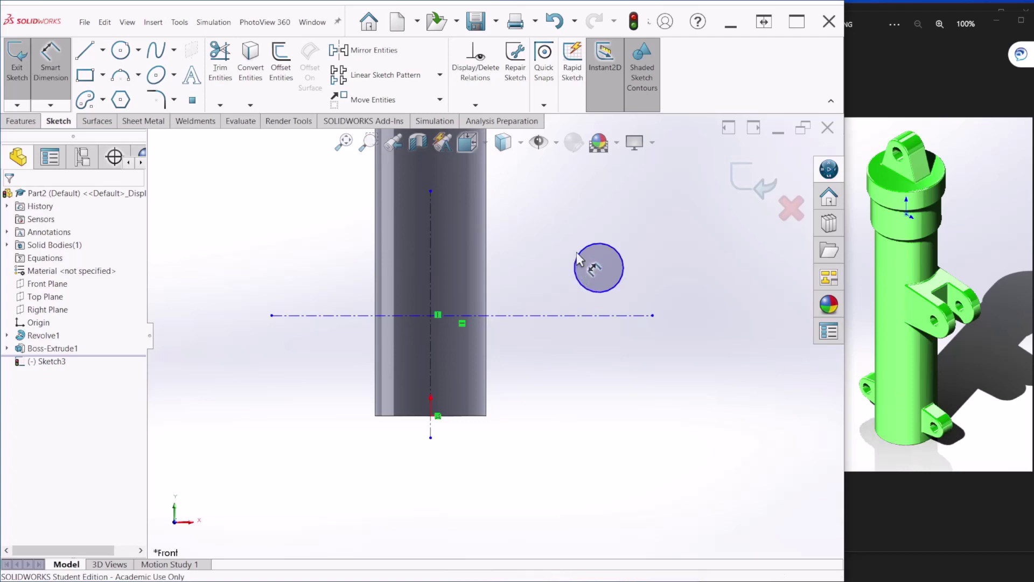
pyautogui.click(606, 246)
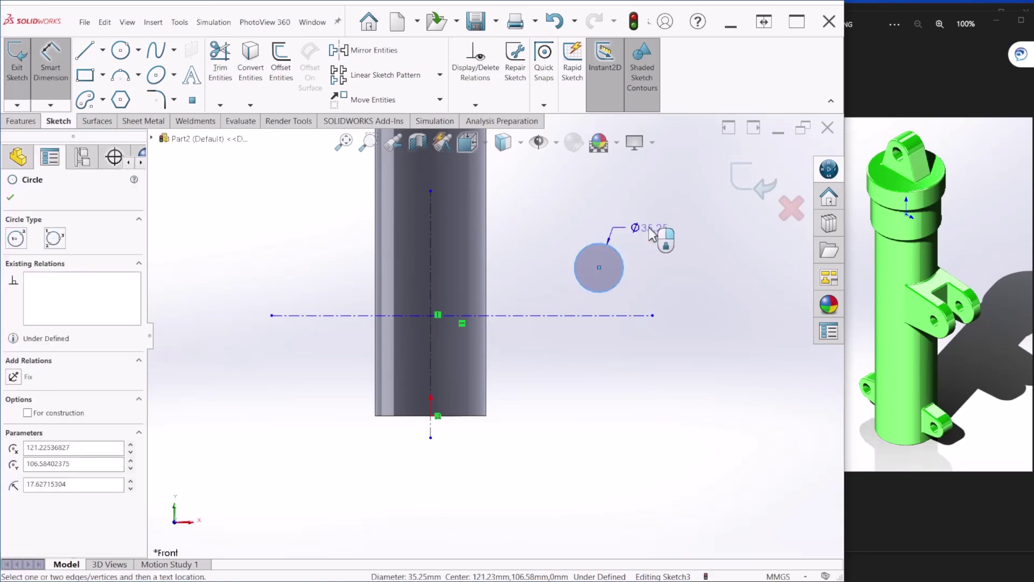
pyautogui.click(656, 231)
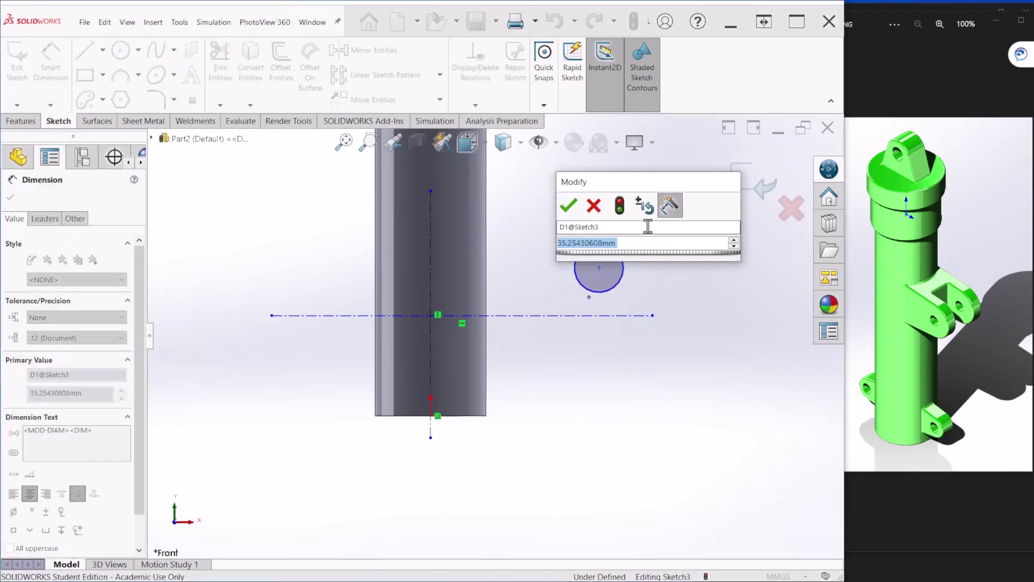
pyautogui.write('30')
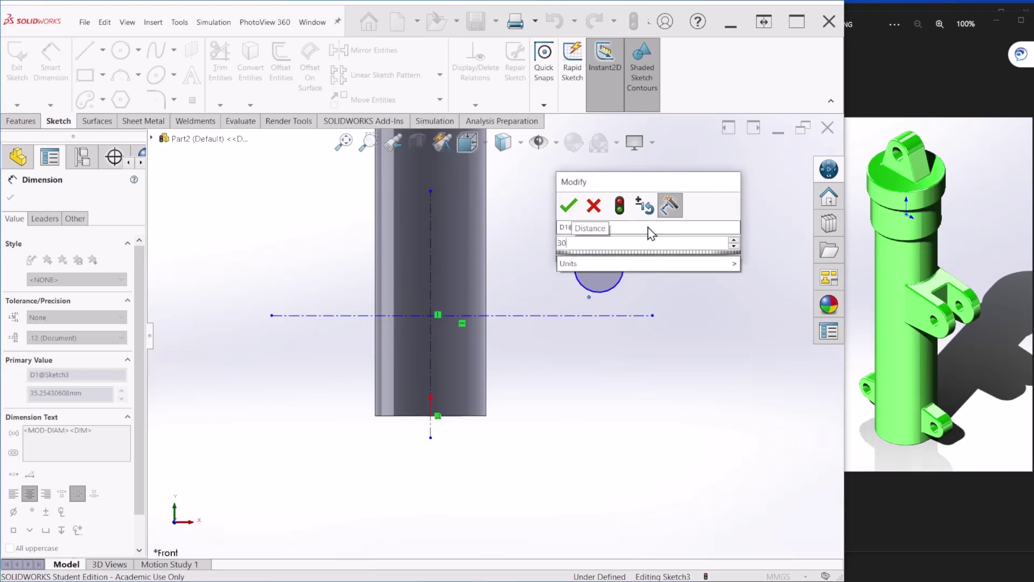
pyautogui.press('Return')
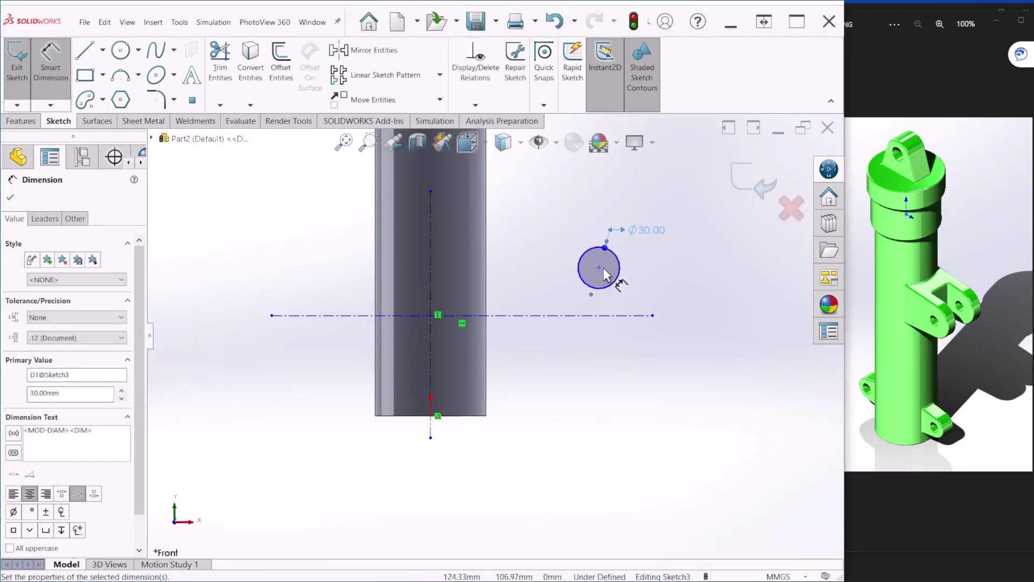
# Set the horizontal centerline's distance from the cylinder's bottom edge to 35 mm.
pyautogui.click(530, 316)
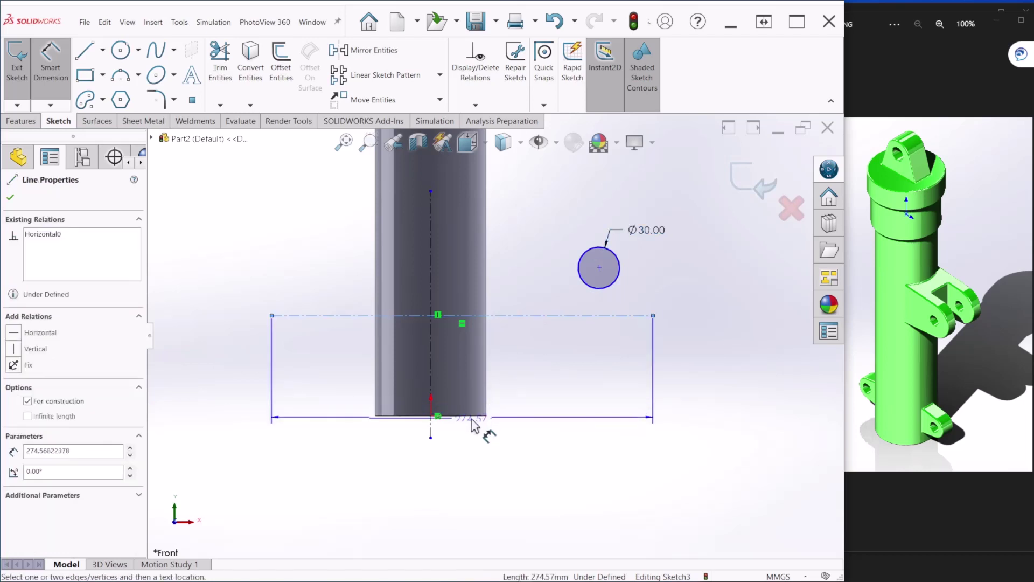
pyautogui.click(471, 416)
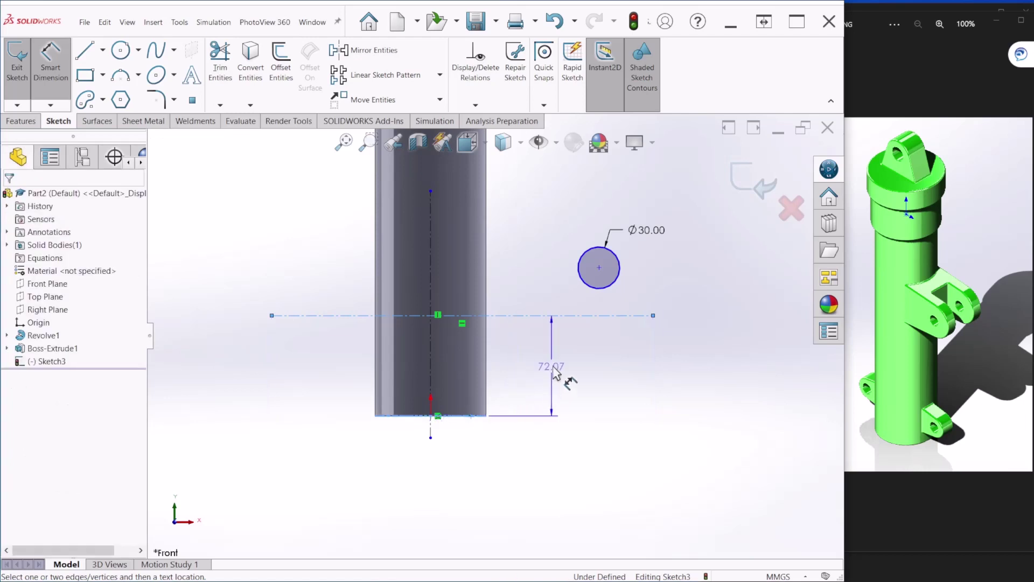
pyautogui.click(715, 357)
pyautogui.write('35')
pyautogui.press('Return')
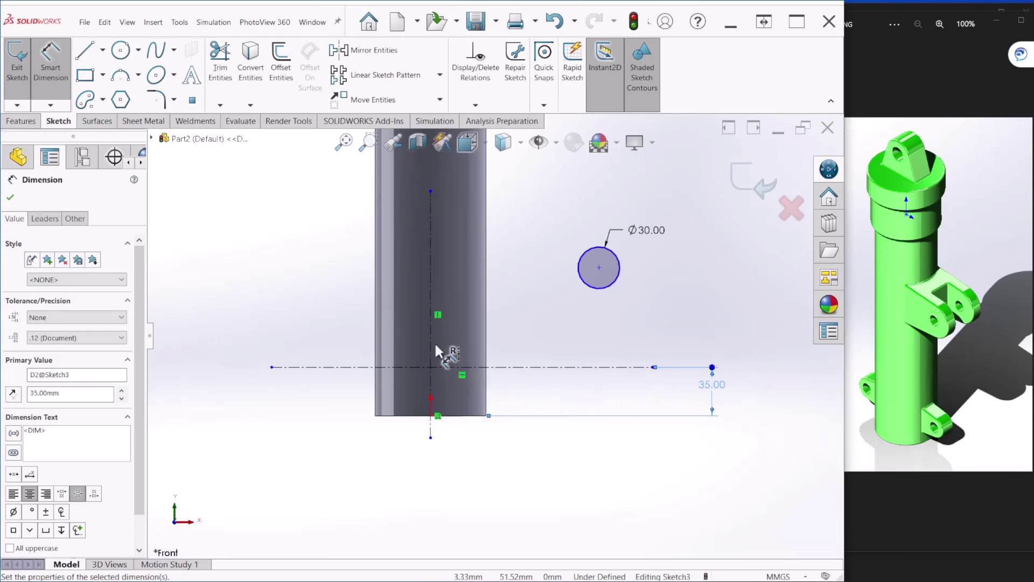
# Set the distance between the circle's center and the horizontal centerline to 0 mm.
pyautogui.click(600, 267)
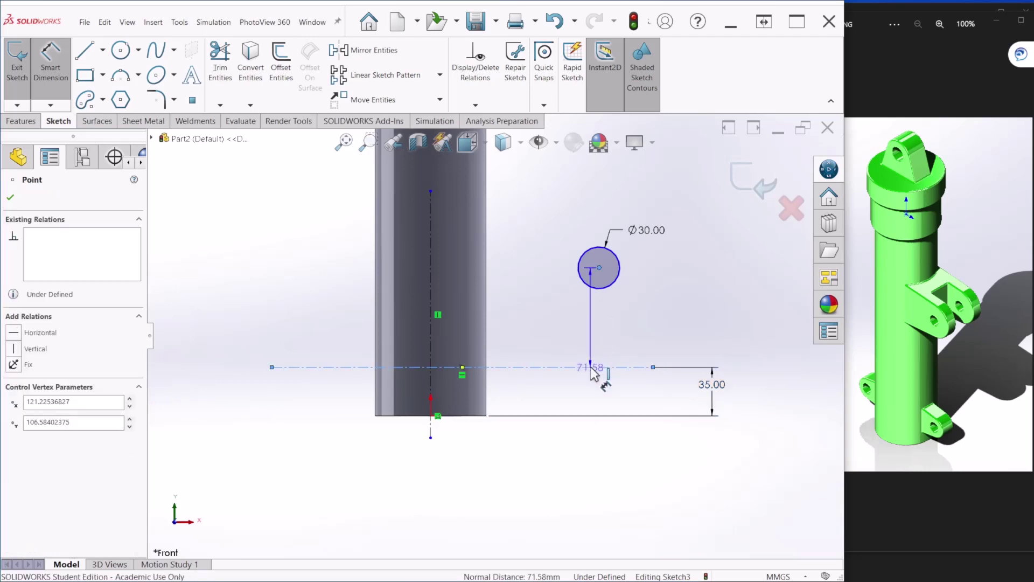
pyautogui.click(591, 368)
pyautogui.click(685, 302)
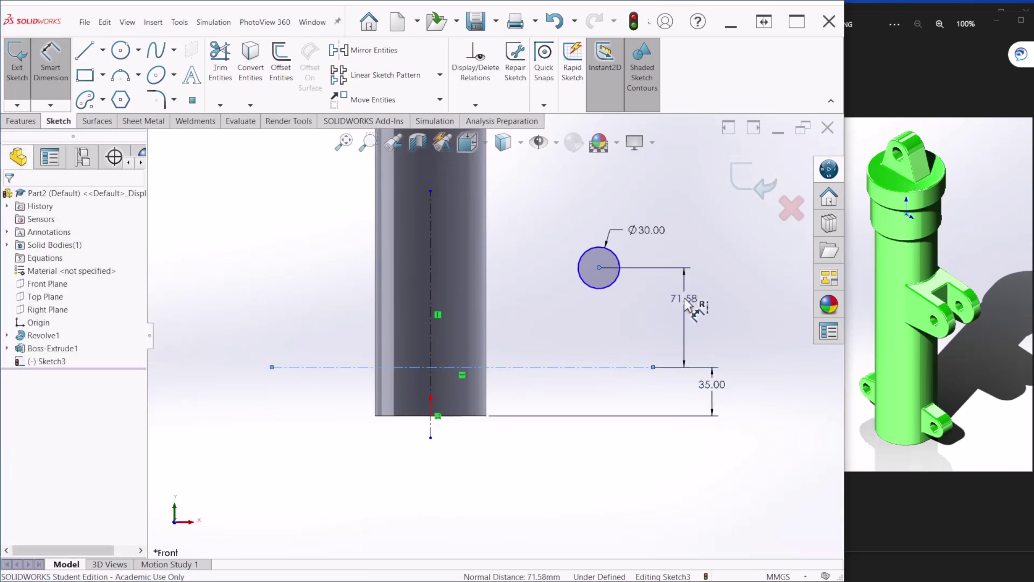
pyautogui.press('Return')
pyautogui.write('0.00mm')
pyautogui.press('Return')
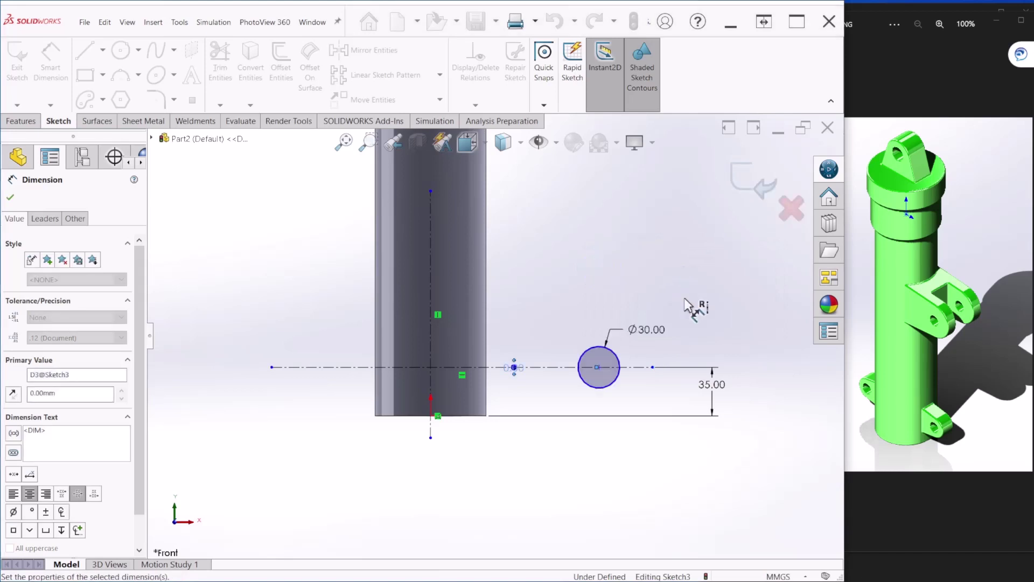
# Sketch a vertical line about 40 mm long inside the cylinder outline, crossing the horizontal centerline about 18 mm right of the vertical centerline.
pyautogui.scroll(-1, 643, 350)
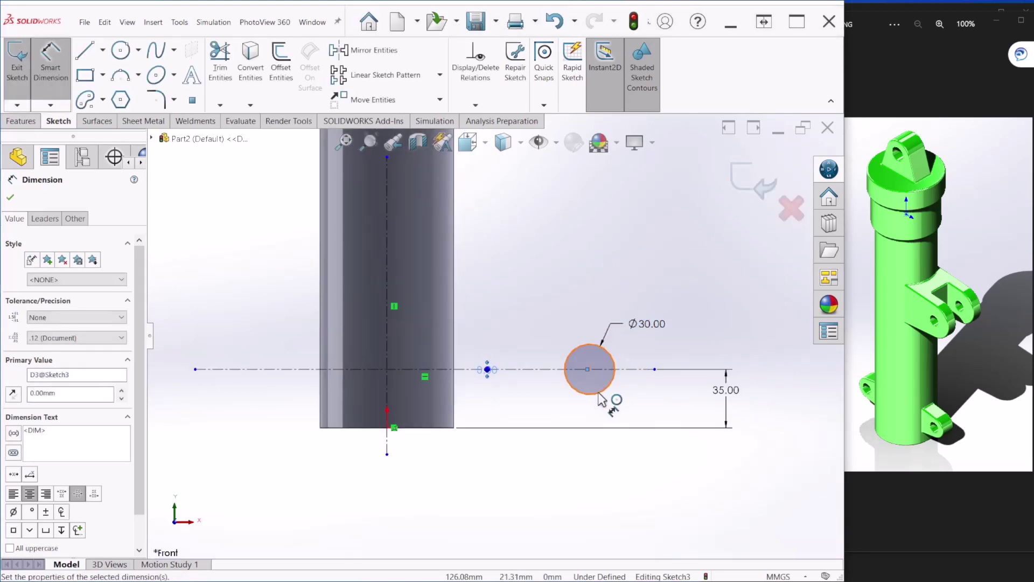
pyautogui.press('l')
pyautogui.scroll(-2, 447, 436)
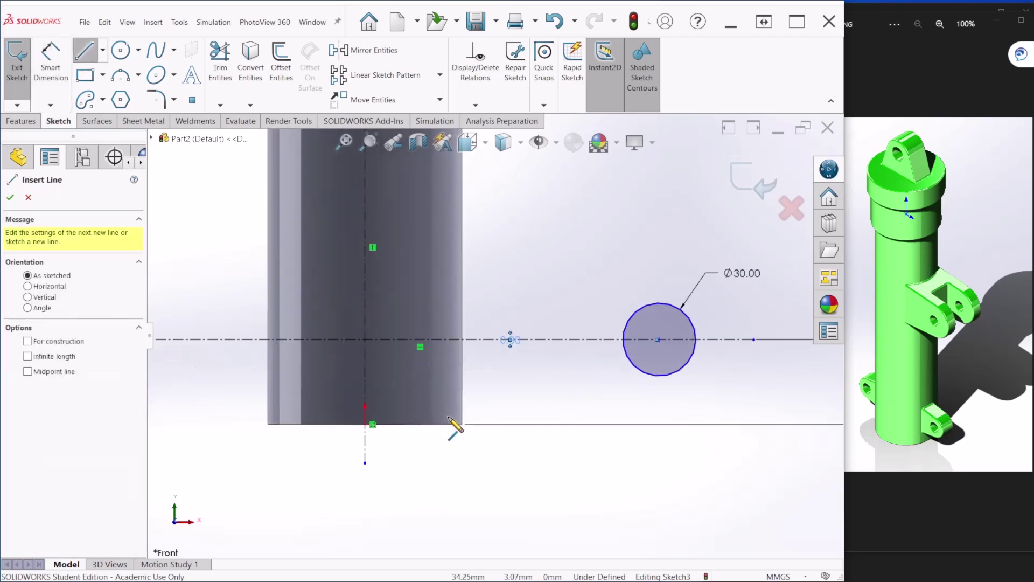
pyautogui.click(410, 293)
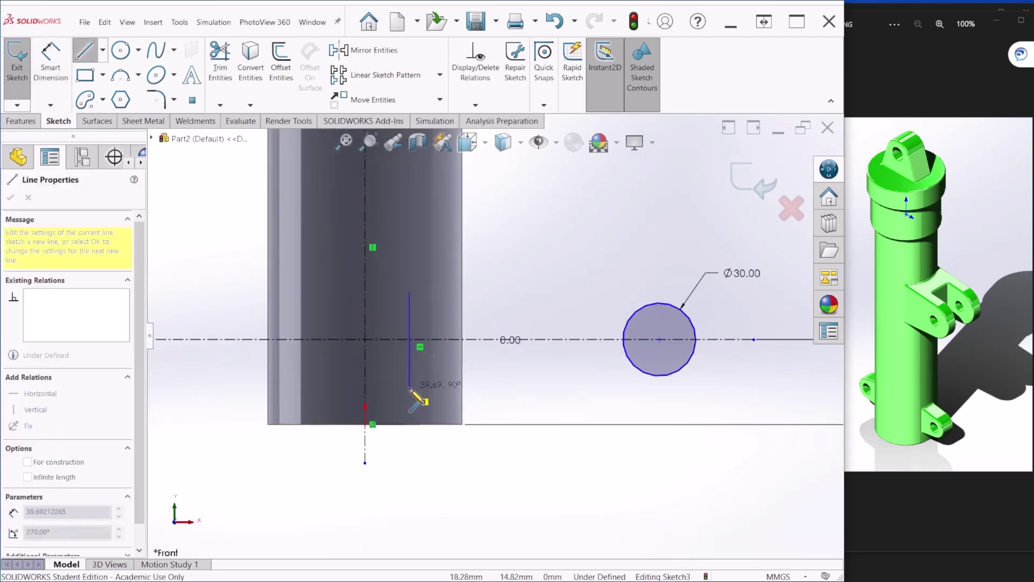
pyautogui.click(411, 388)
pyautogui.press('Escape')
# Set the vertical line's length to 40 mm.
pyautogui.click(50, 59)
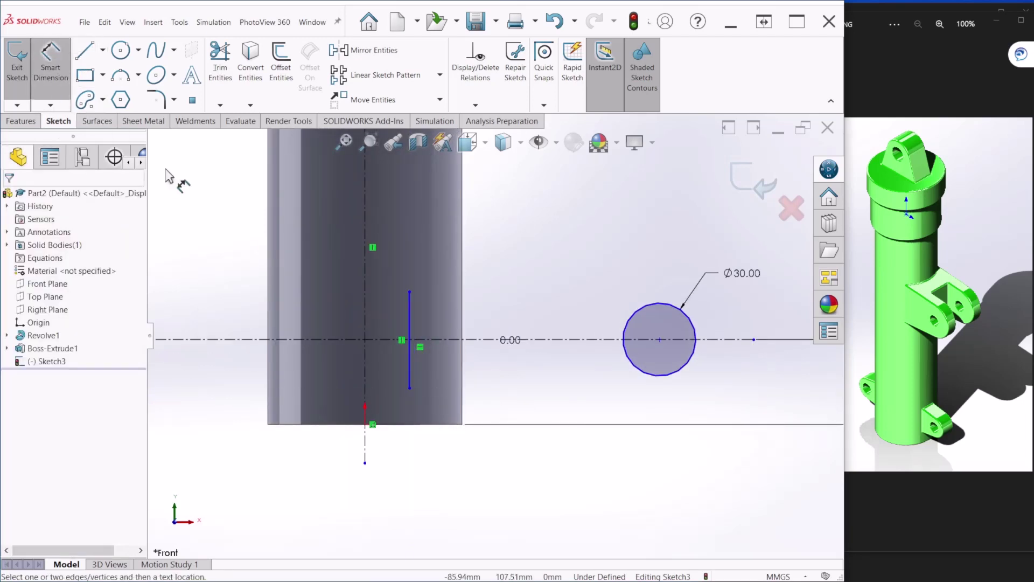
pyautogui.click(410, 324)
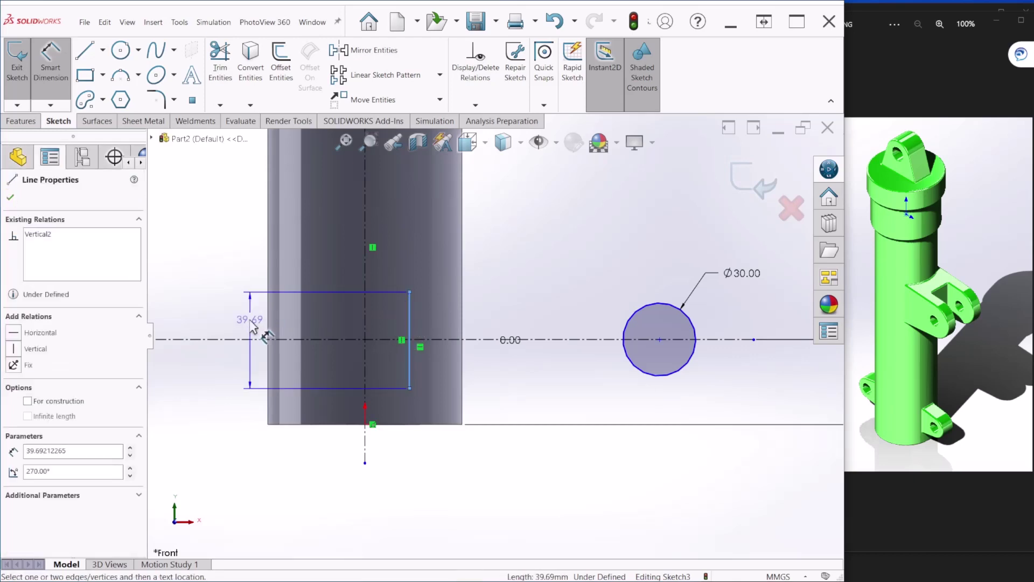
pyautogui.click(251, 322)
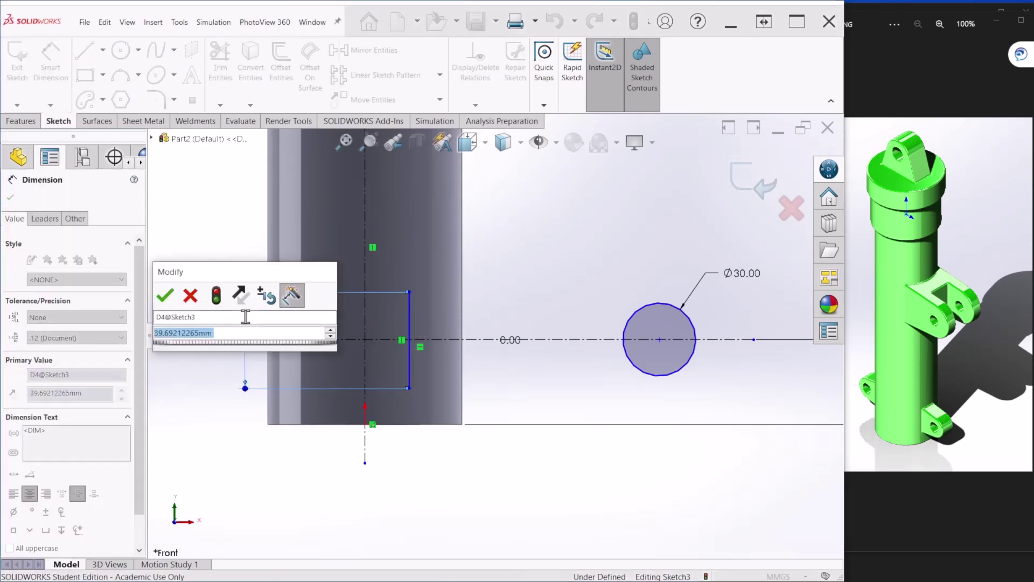
pyautogui.press('Return')
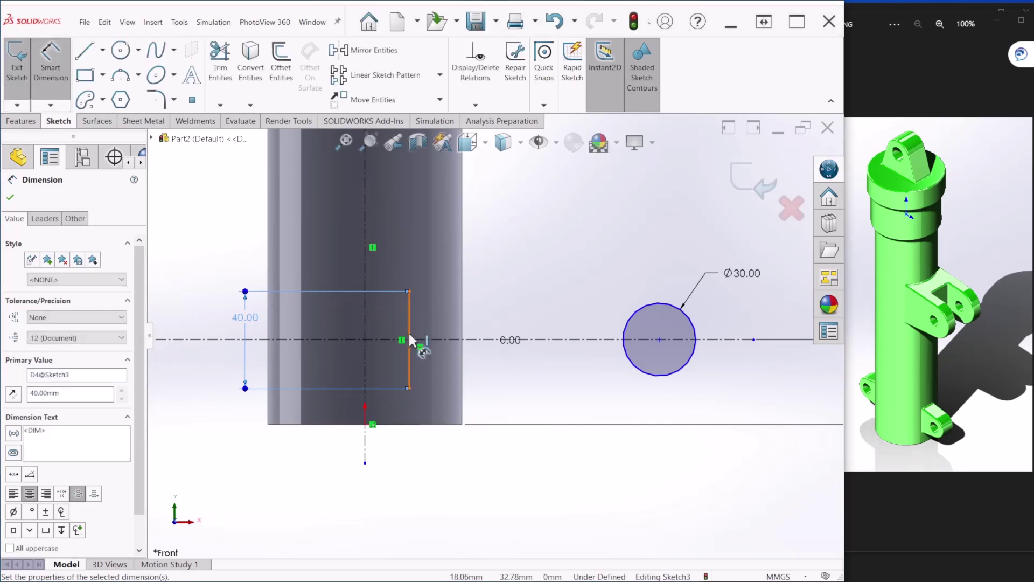
# Set the distance between the short vertical line and the cylinder's vertical centerline to 30 mm.
pyautogui.click(365, 320)
pyautogui.click(364, 316)
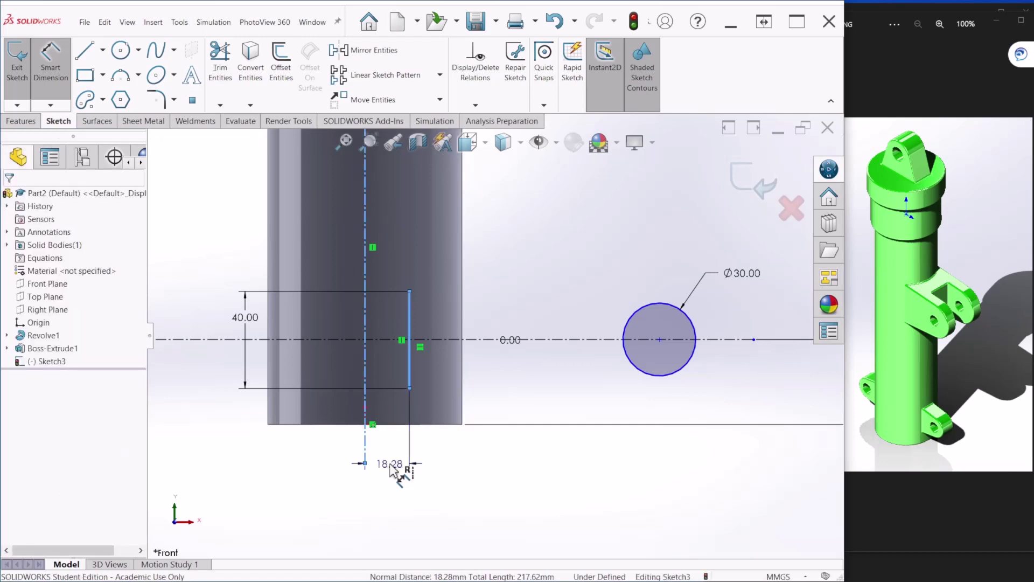
pyautogui.click(391, 468)
pyautogui.press('Return')
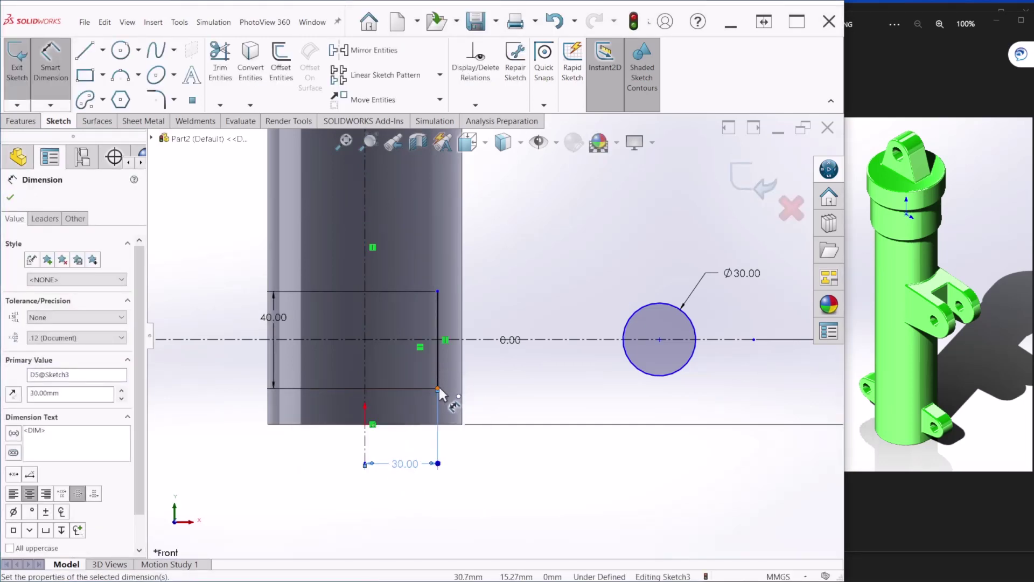
# Set the distance from the vertical line's lower endpoint to the horizontal centerline to 20 mm.
pyautogui.click(439, 388)
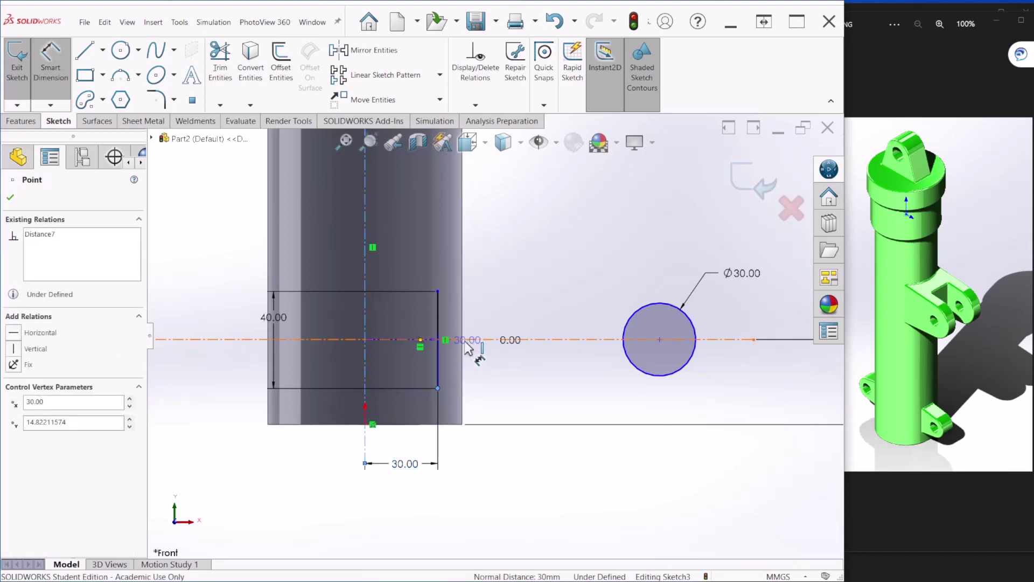
pyautogui.click(469, 341)
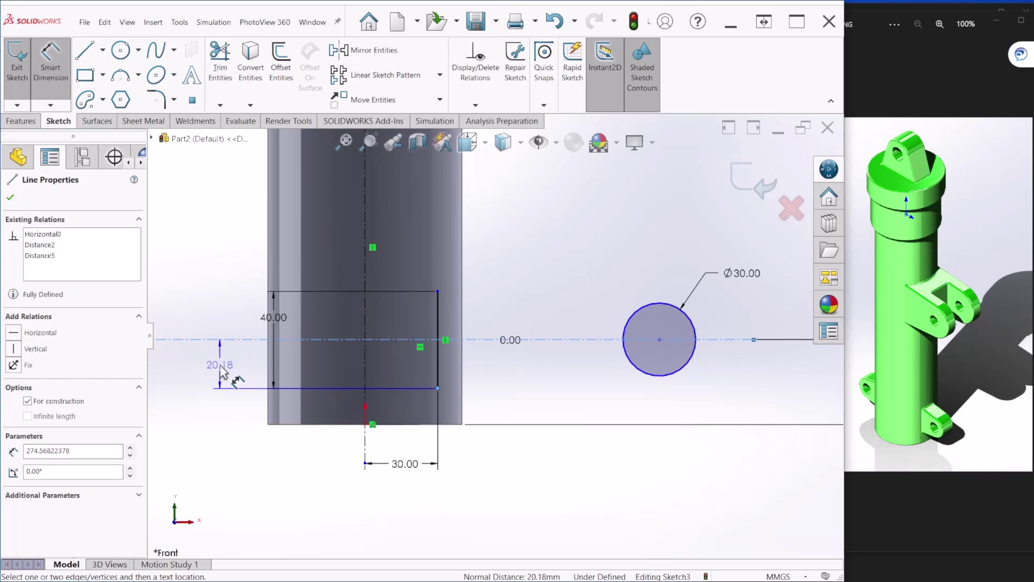
pyautogui.click(220, 366)
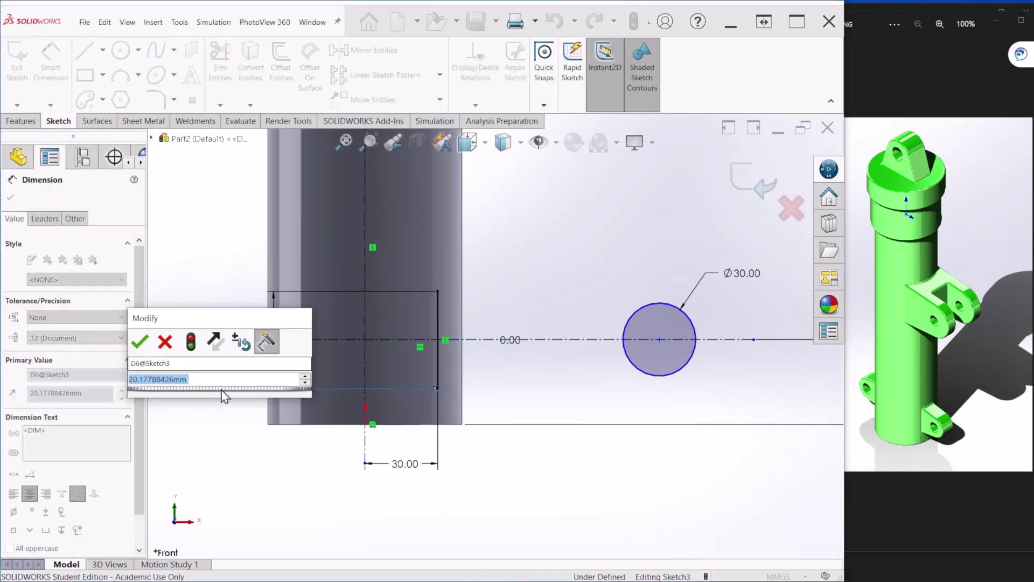
pyautogui.write('20')
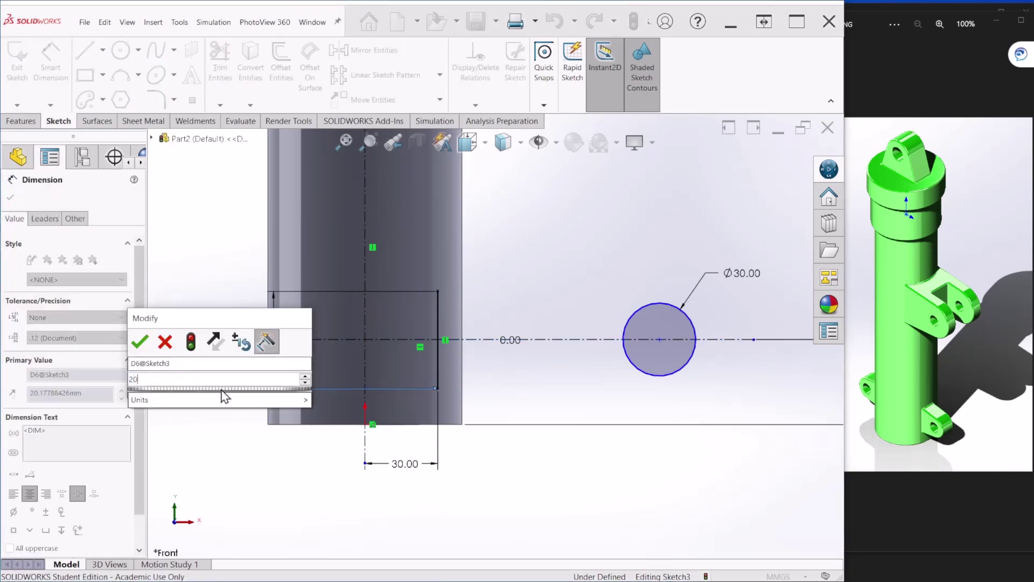
pyautogui.press('Return')
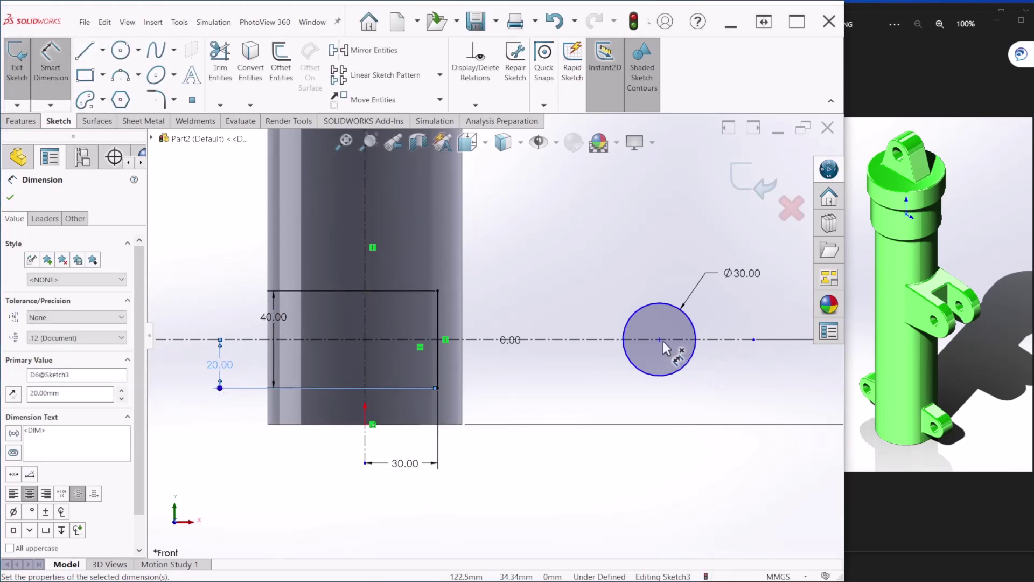
# Set the horizontal distance between the circle's center and the 40 mm vertical line to 30 mm.
pyautogui.click(662, 375)
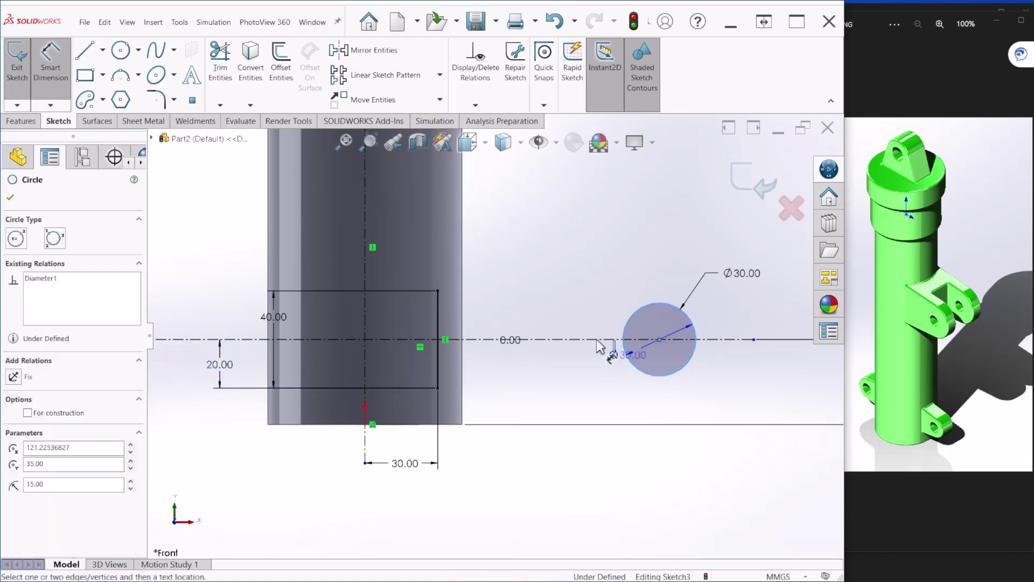
pyautogui.click(438, 312)
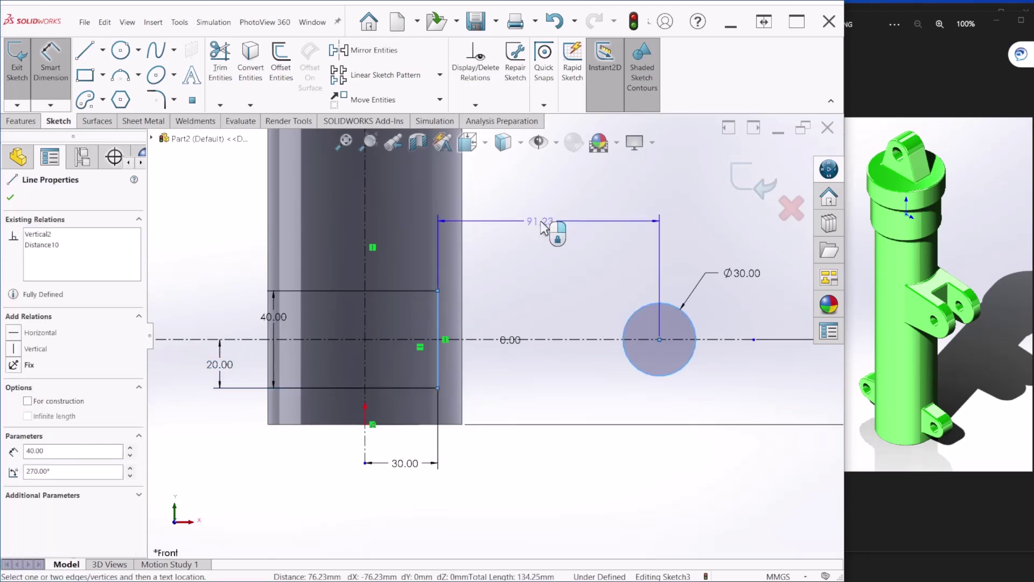
pyautogui.click(543, 223)
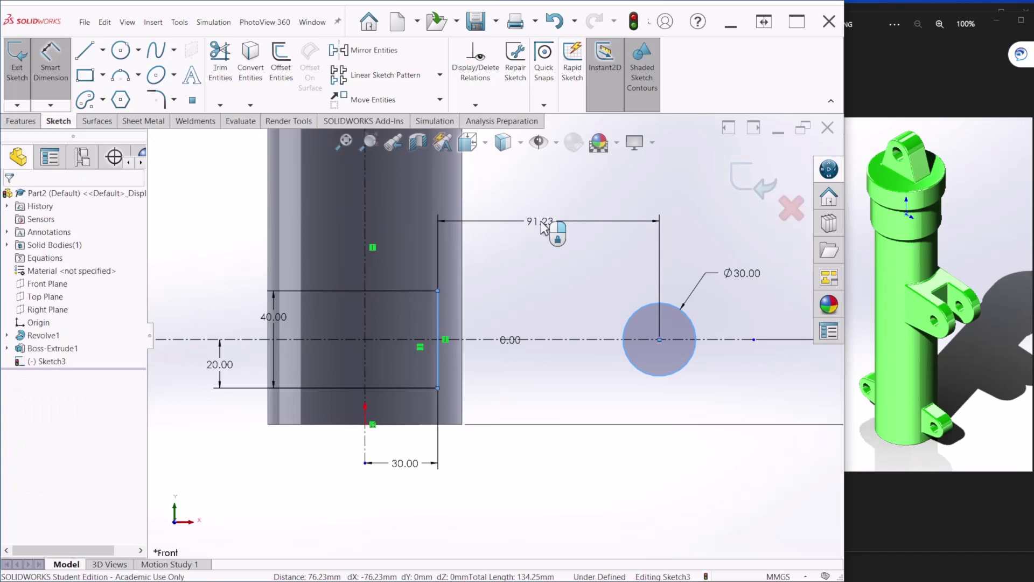
pyautogui.write('30')
pyautogui.press('Return')
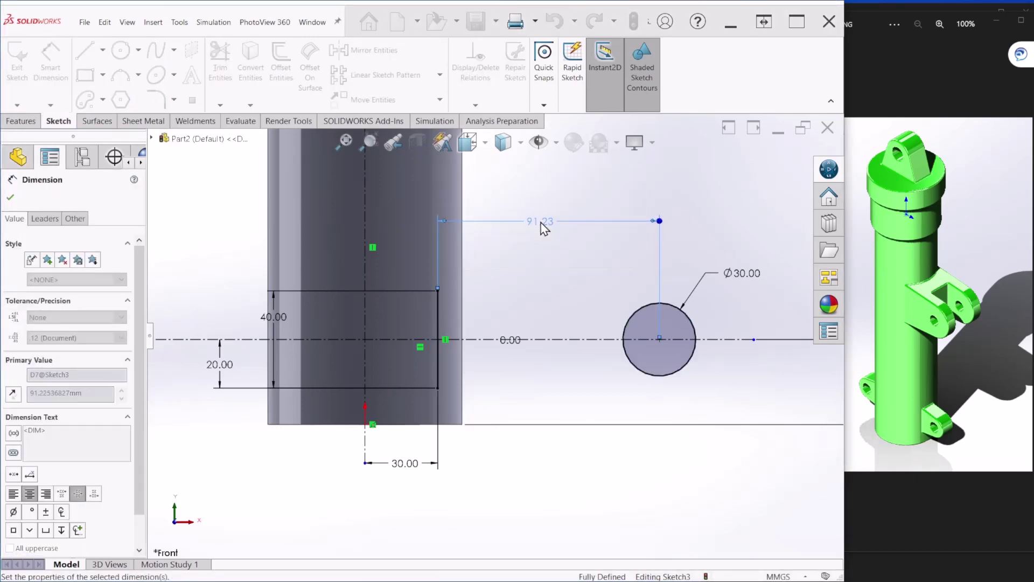
# Sketch a line about 27 mm long from the vertical line's upper endpoint to the upper part of the circle.
pyautogui.click(85, 58)
pyautogui.click(503, 303)
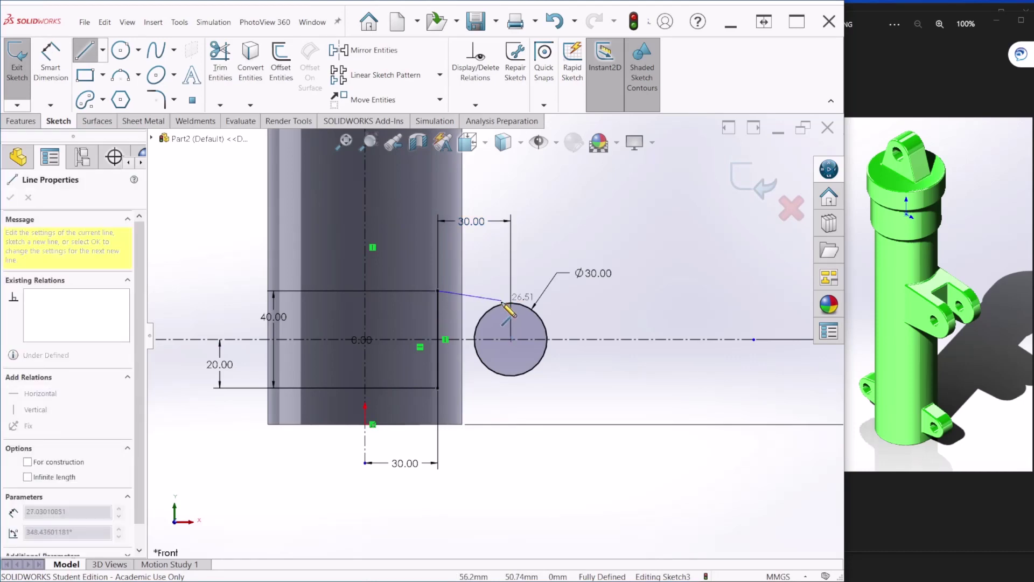
pyautogui.press('Escape')
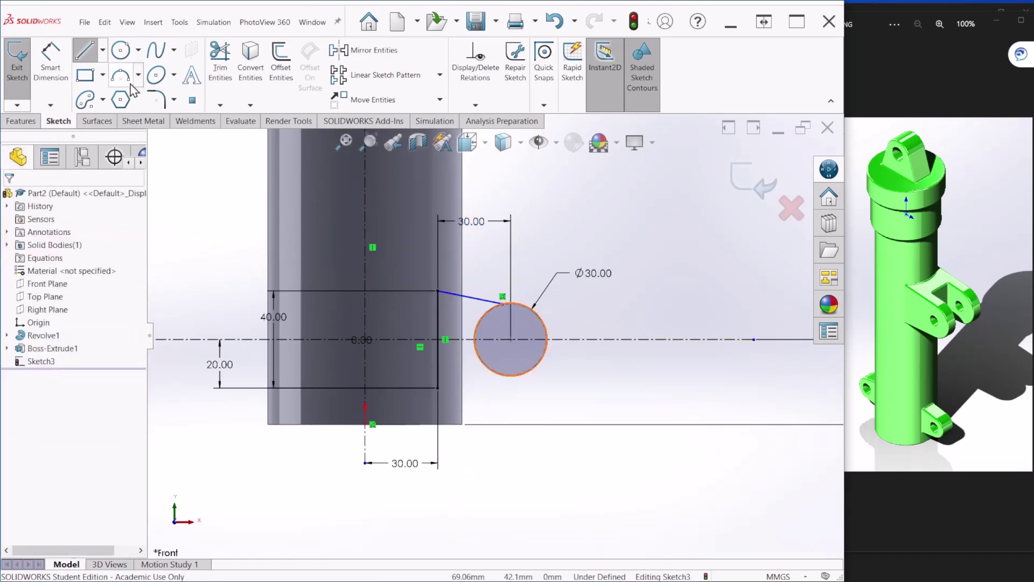
# Sketch a line about 26 mm long from the vertical line's lower endpoint to the lower part of the circle.
pyautogui.click(437, 388)
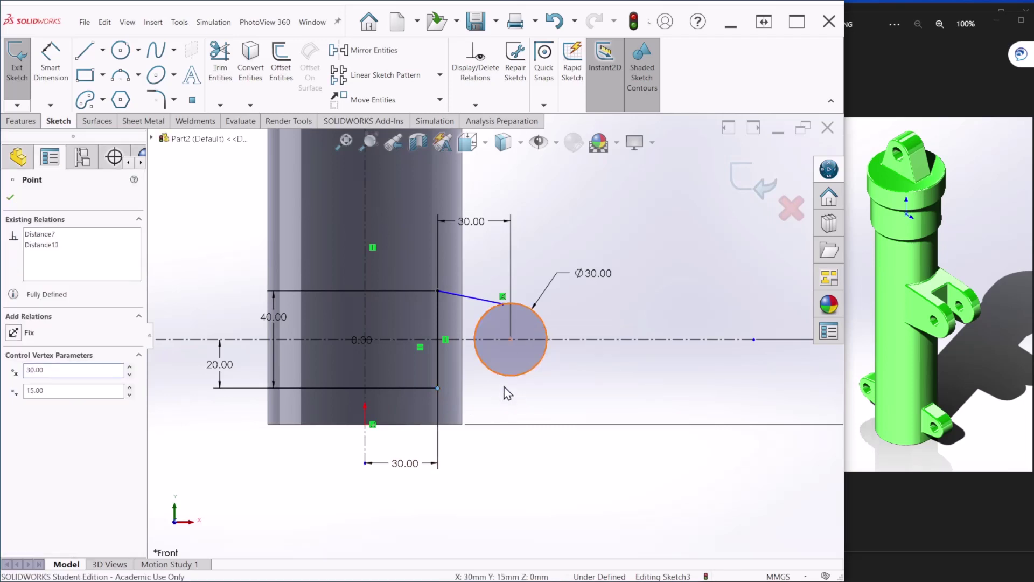
pyautogui.click(506, 376)
pyautogui.click(490, 397)
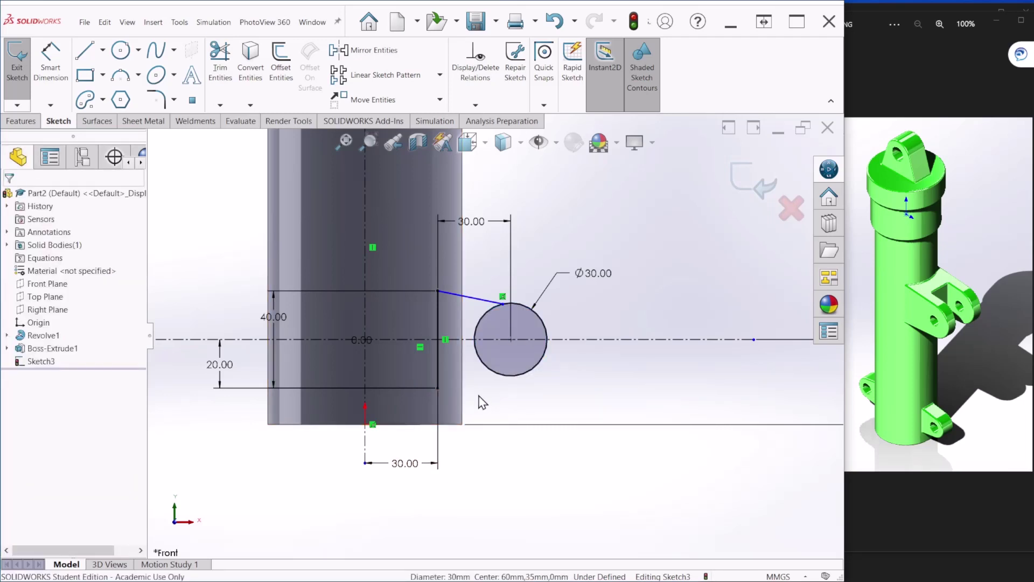
pyautogui.press('l')
pyautogui.click(437, 387)
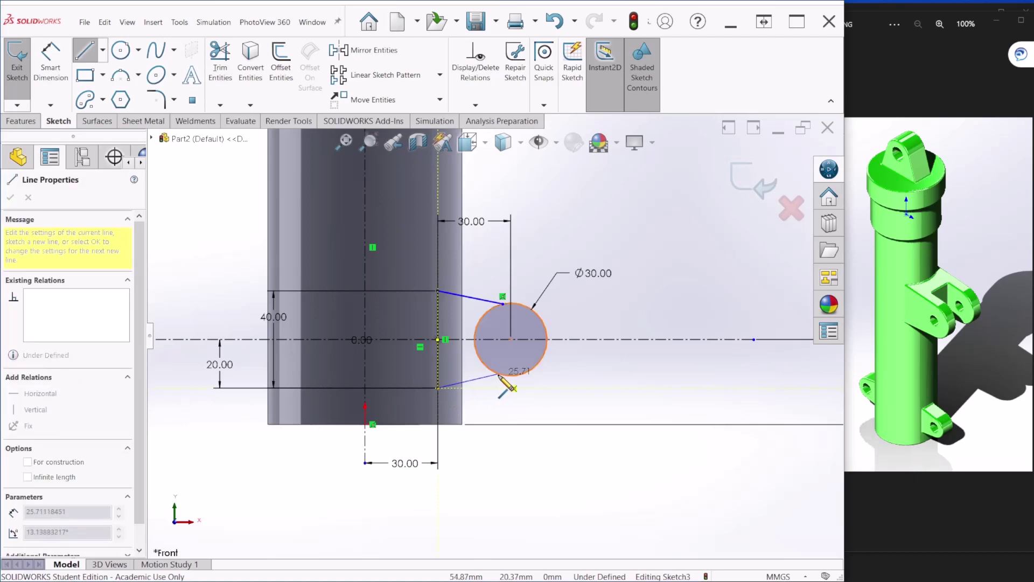
pyautogui.click(500, 375)
pyautogui.press('Escape')
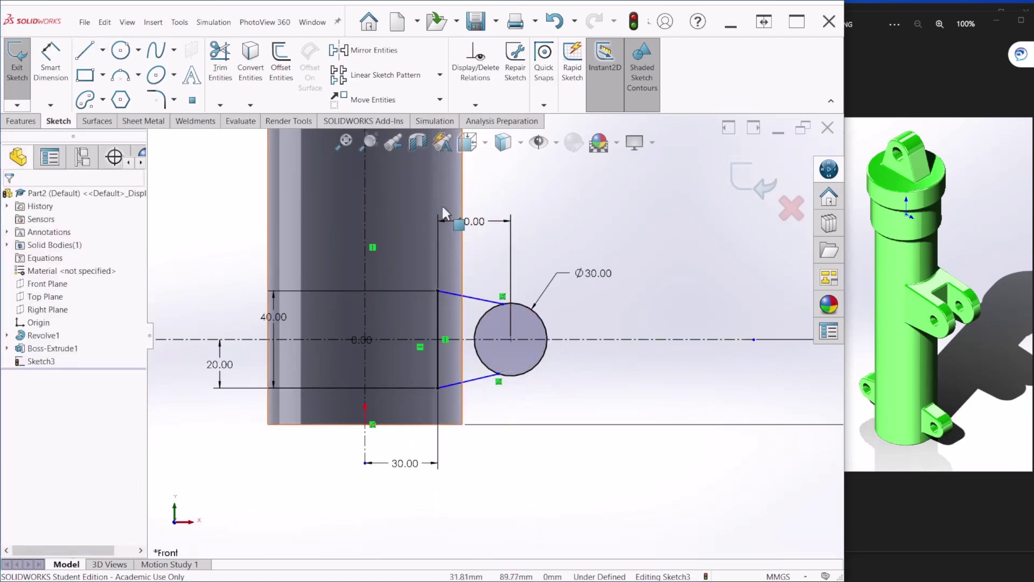
# Make the upper and lower slanted lines tangent to the 30 mm circle.
pyautogui.click(486, 302)
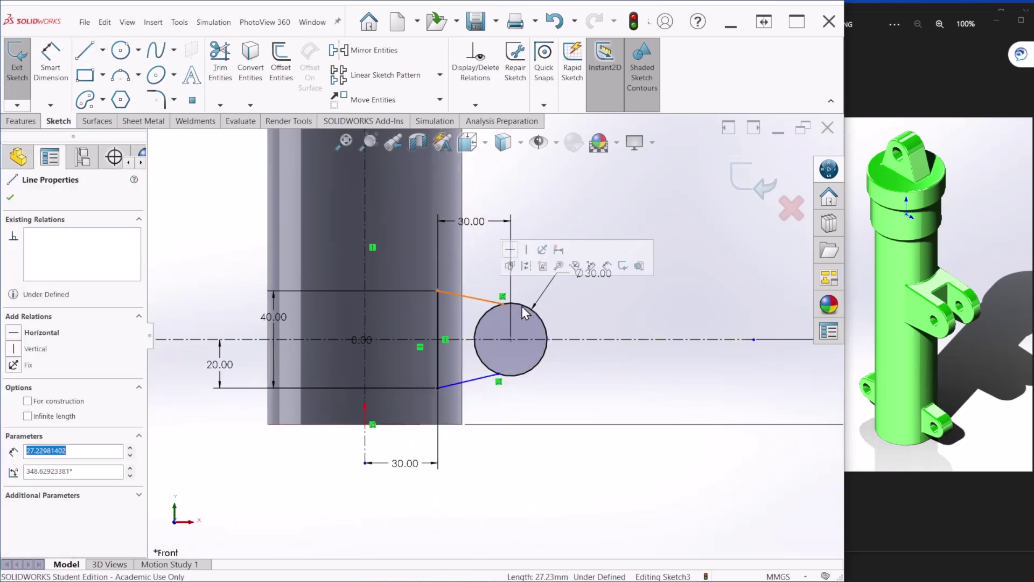
pyautogui.click(525, 306)
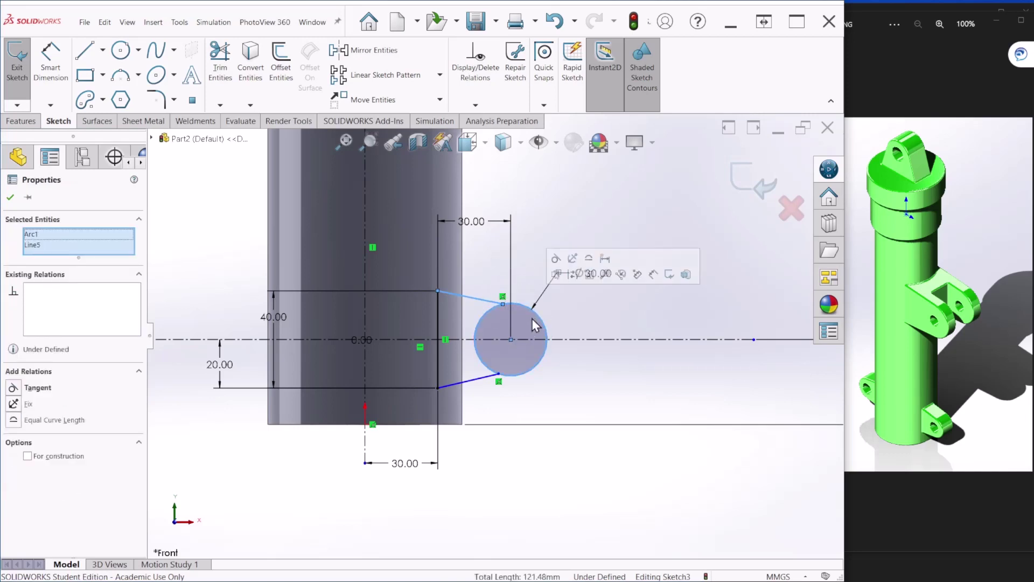
pyautogui.click(555, 259)
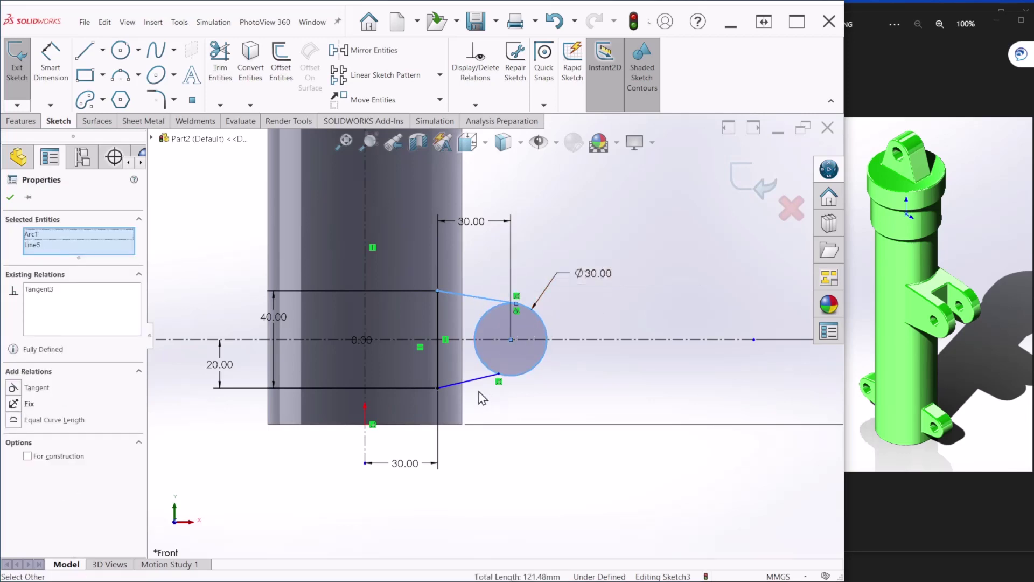
pyautogui.click(482, 380)
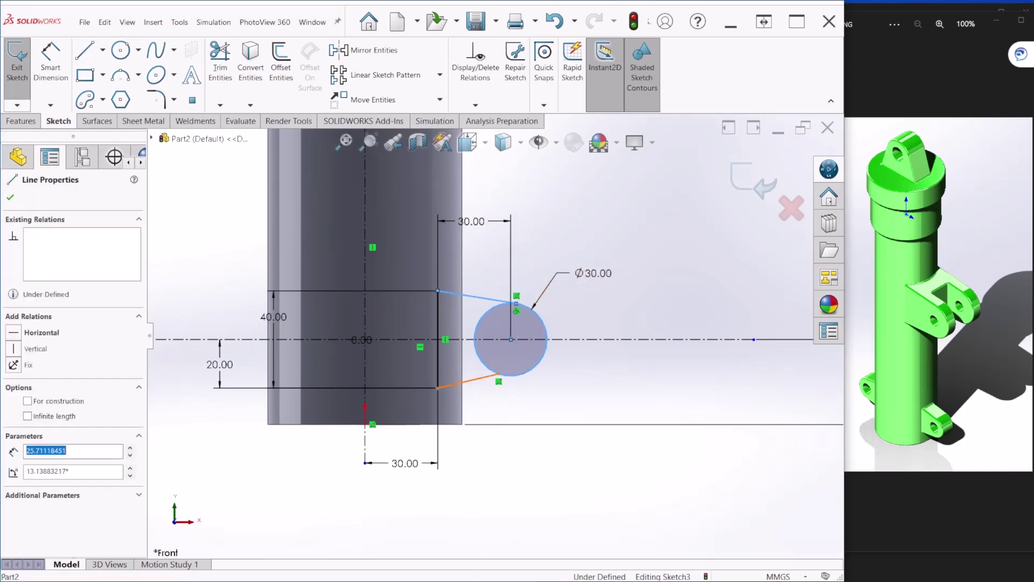
pyautogui.keyDown('ctrl'); pyautogui.click(521, 377); pyautogui.keyUp('ctrl')
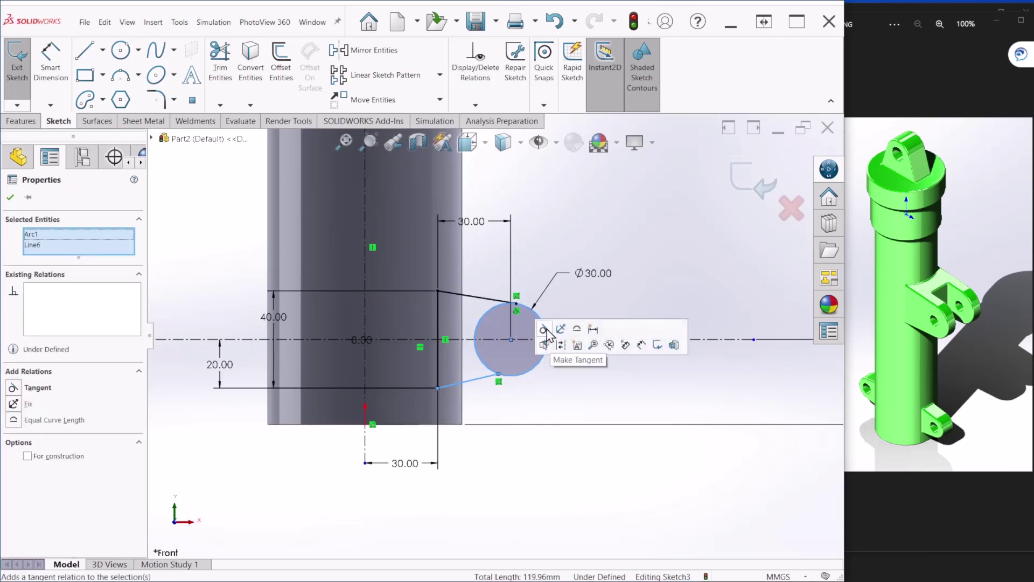
pyautogui.click(552, 339)
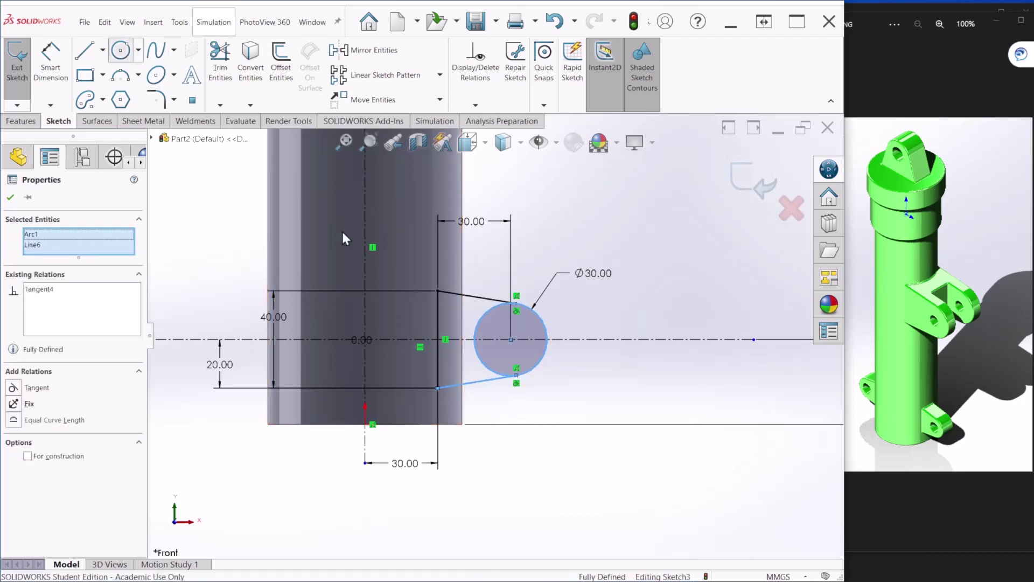
# Sketch a hole circle concentric with the 30 mm circle and set its diameter to 15 mm.
pyautogui.click(121, 50)
pyautogui.click(512, 339)
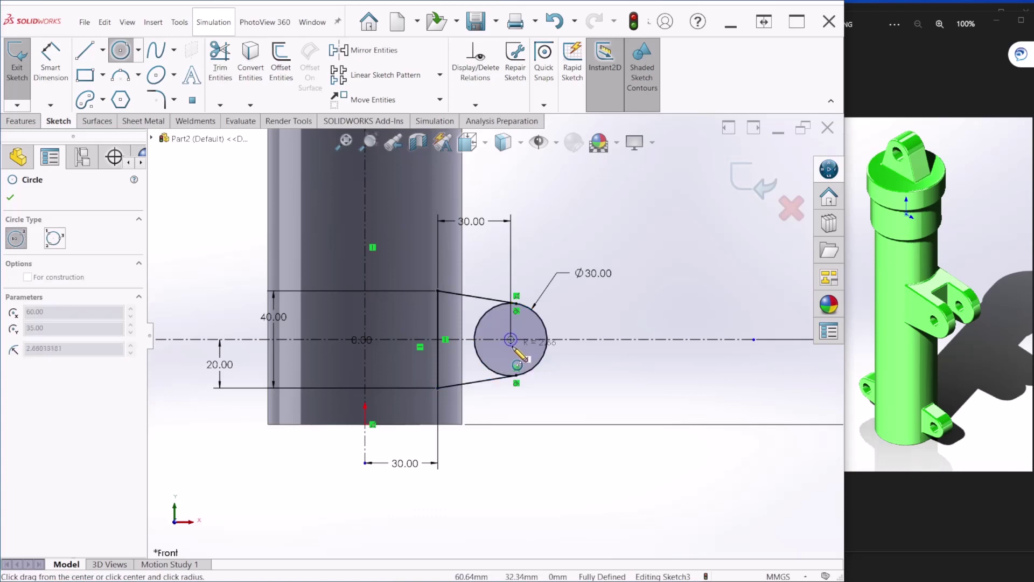
pyautogui.click(525, 345)
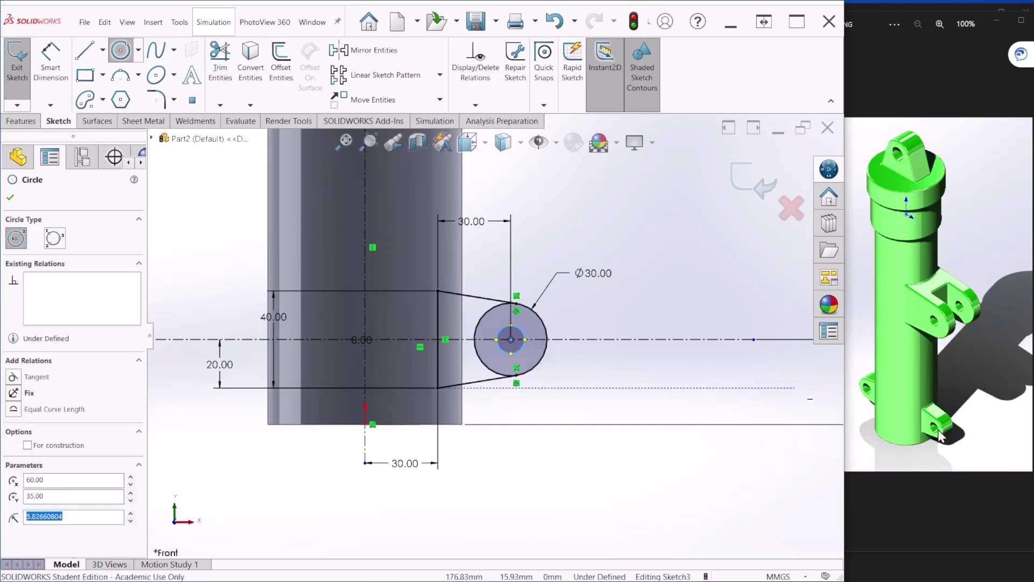
pyautogui.click(51, 59)
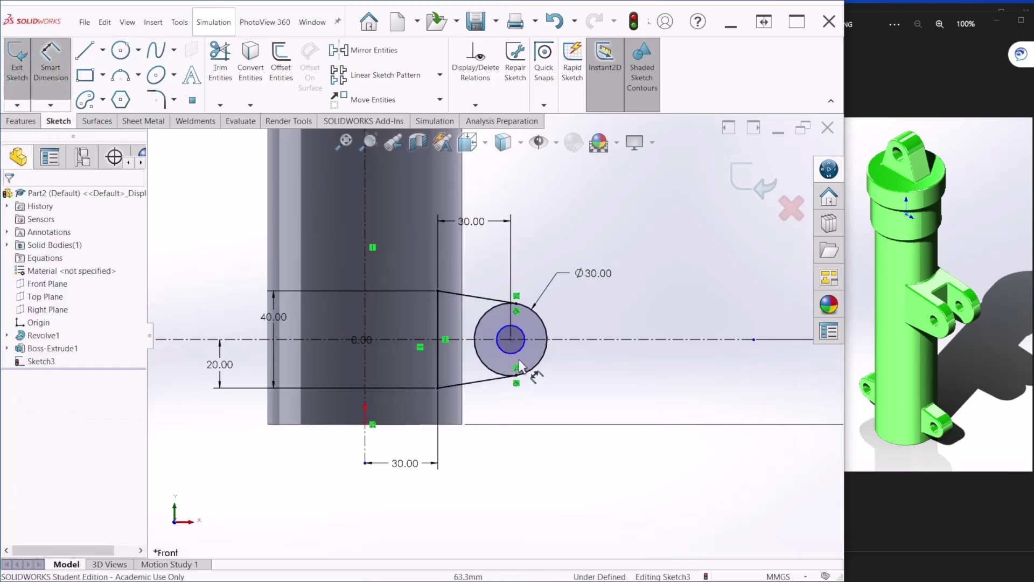
pyautogui.click(528, 341)
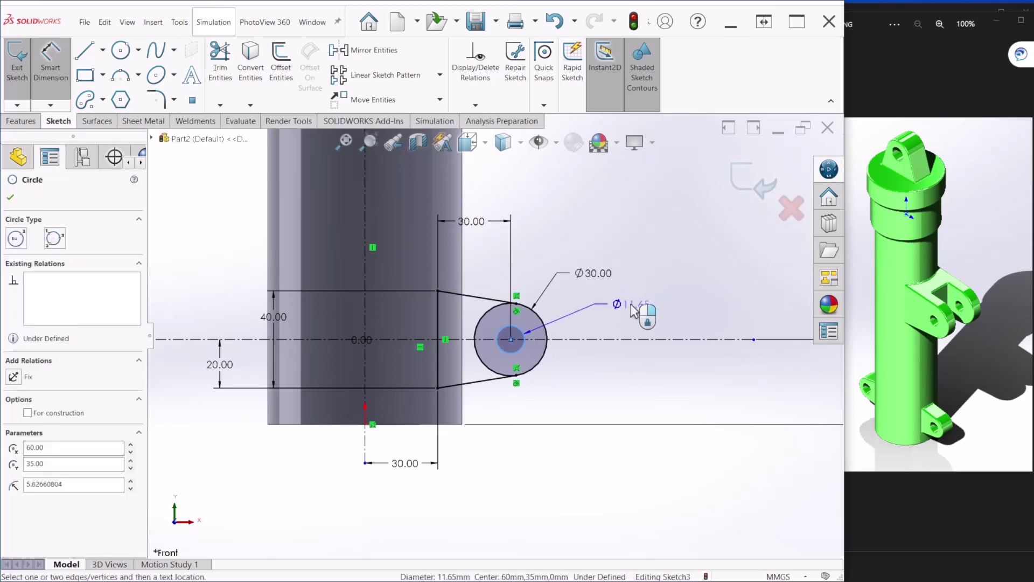
pyautogui.click(634, 311)
pyautogui.write('15')
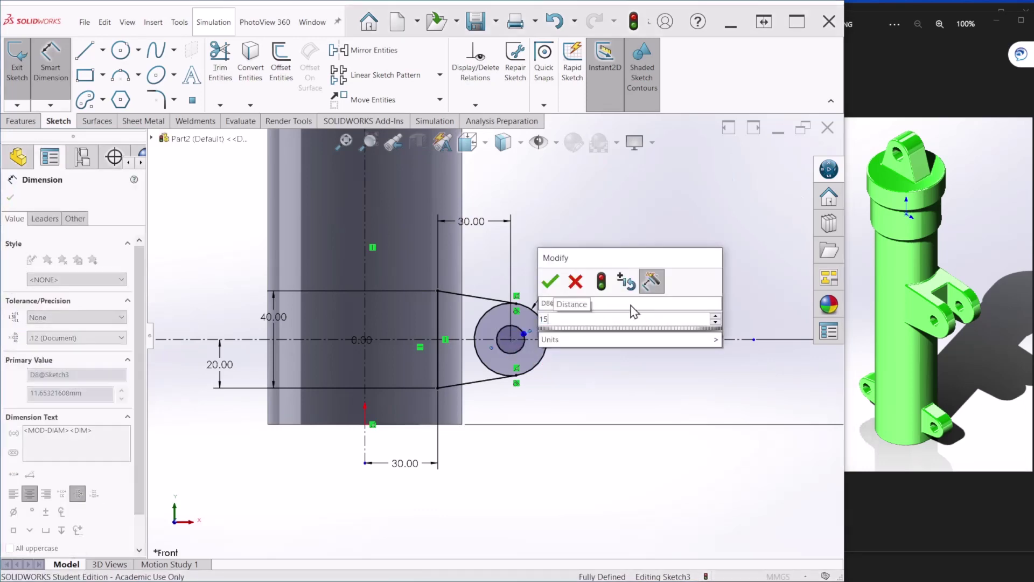
pyautogui.press('Return')
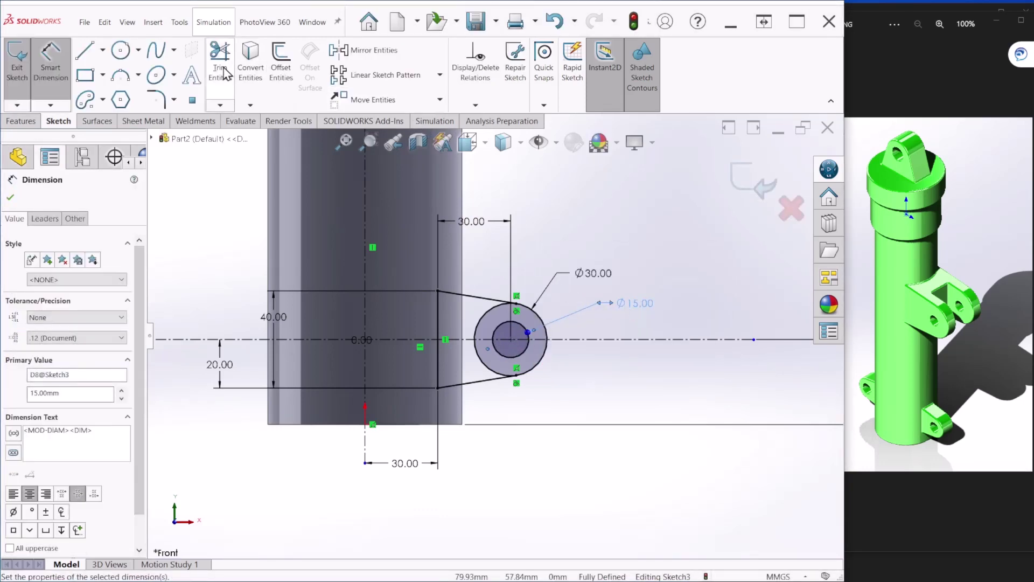
# Trim away the part of the 30 mm circle between the two tangent lines and exit the lug sketch.
pyautogui.click(220, 62)
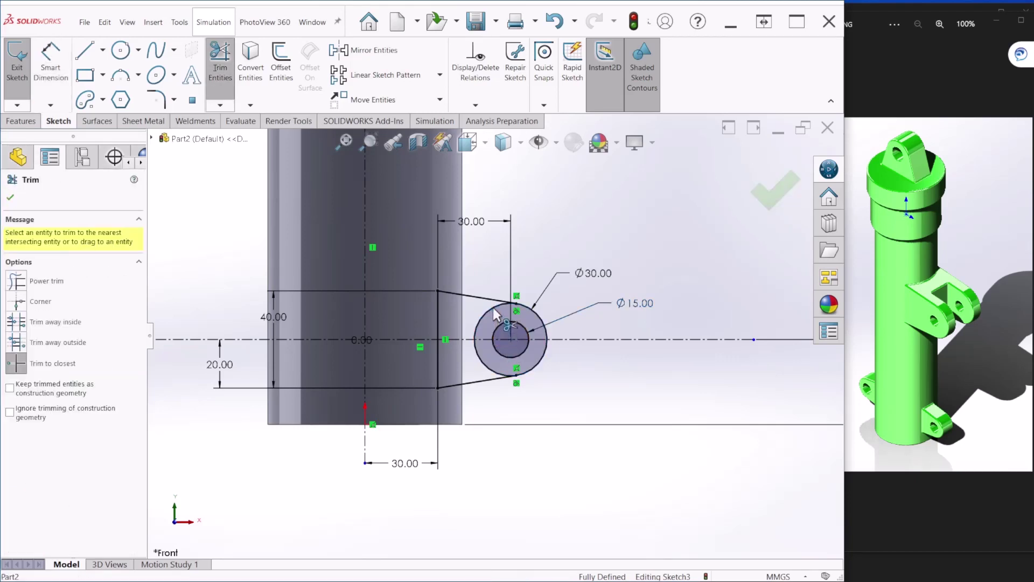
pyautogui.click(493, 316)
pyautogui.click(481, 362)
pyautogui.click(481, 363)
pyautogui.moveTo(480, 363)
pyautogui.mouseDown(button='middle')
pyautogui.moveTo(520, 392)
pyautogui.moveTo(537, 382)
pyautogui.moveTo(478, 413)
pyautogui.moveTo(503, 390)
pyautogui.moveTo(493, 419)
pyautogui.mouseUp(button='middle')
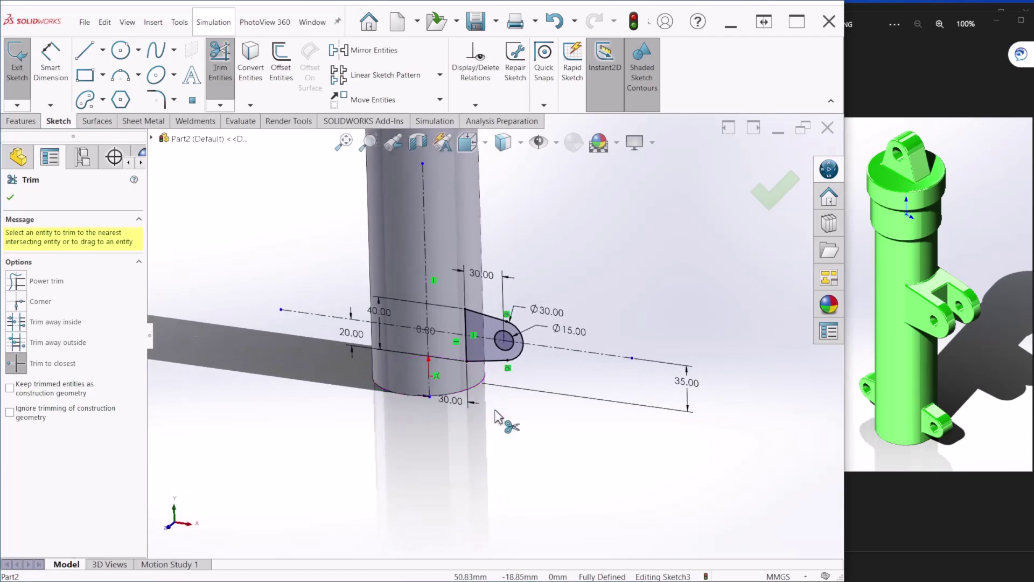
pyautogui.click(764, 200)
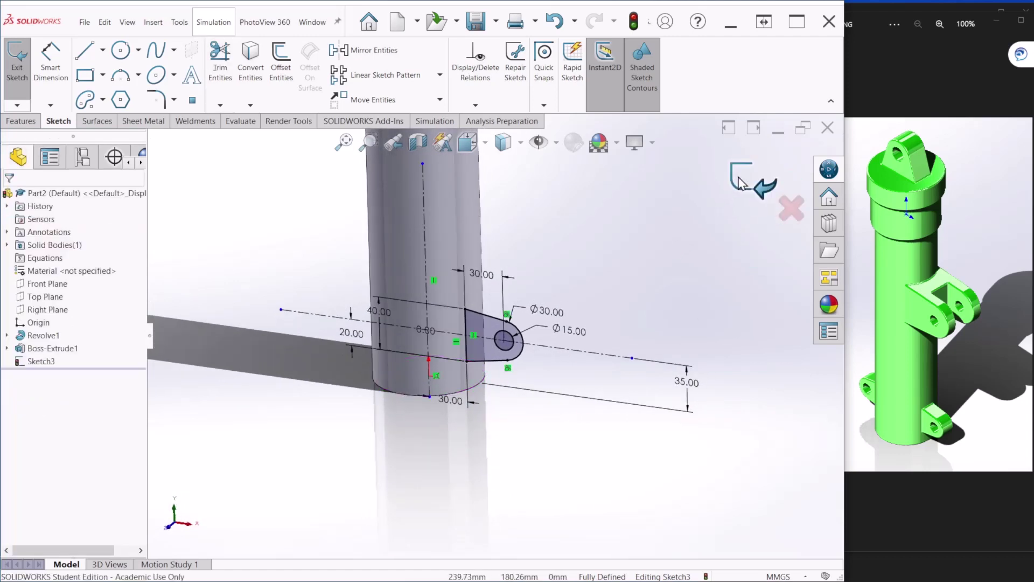
pyautogui.click(753, 178)
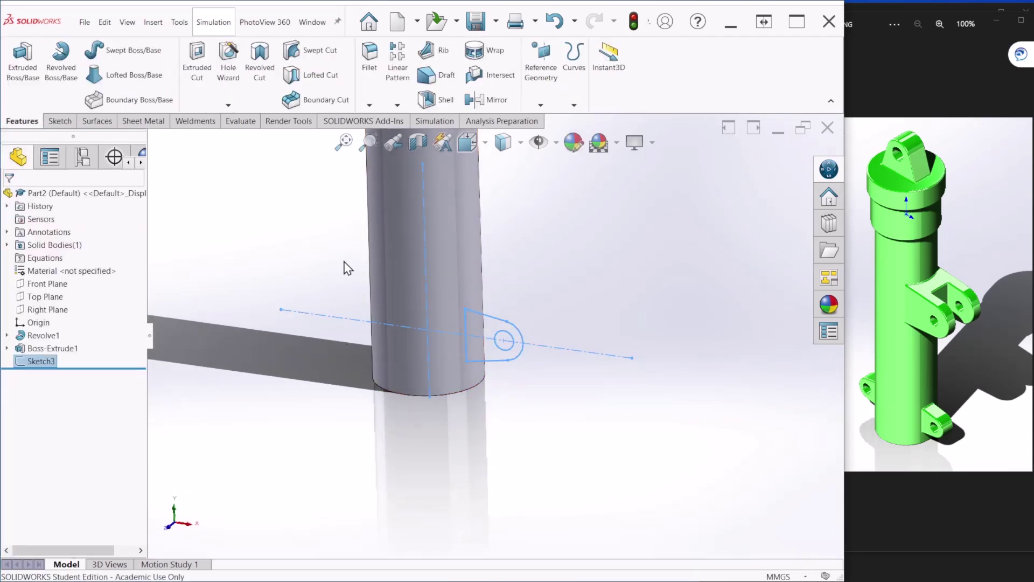
# Extrude the lower lug sketch 20 mm with the Mid Plane end condition, merged with the cylinder body.
pyautogui.click(23, 59)
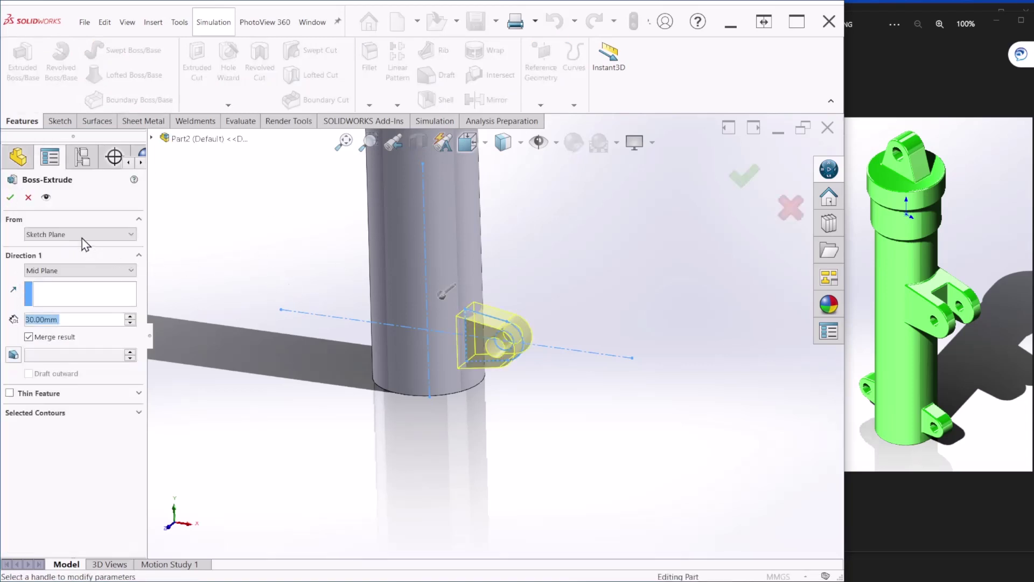
pyautogui.click(56, 271)
pyautogui.click(54, 272)
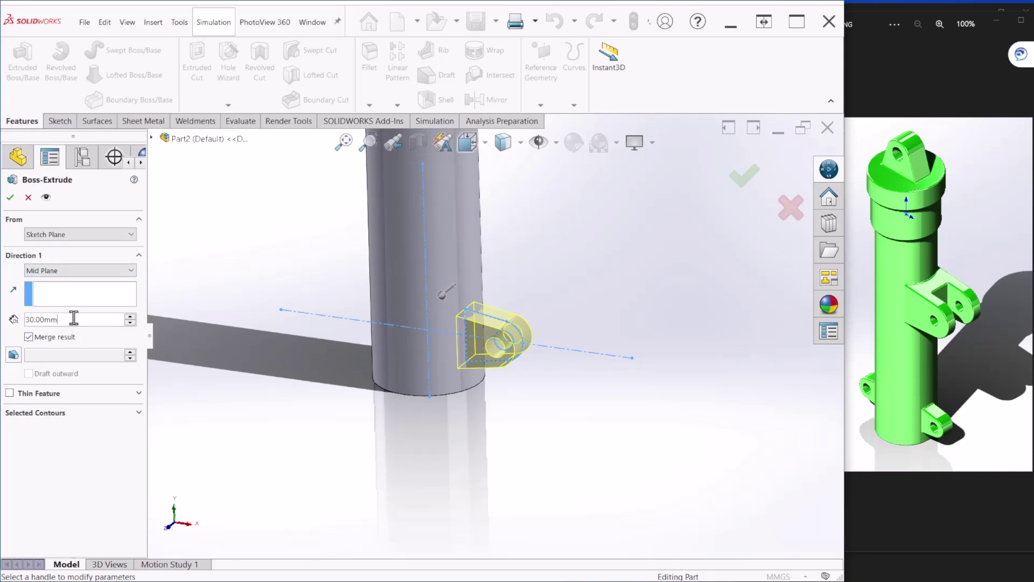
pyautogui.write('20')
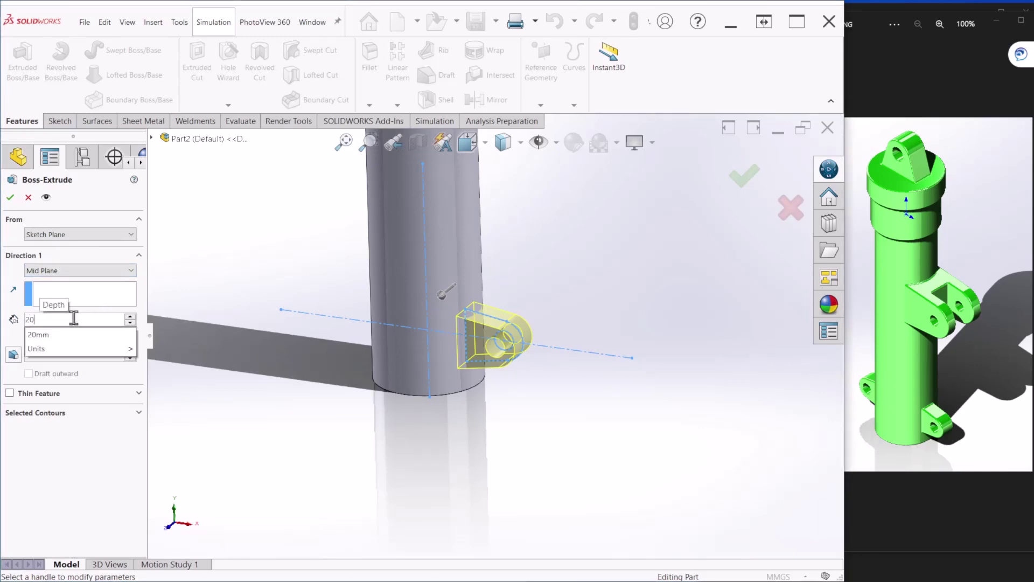
pyautogui.press('Return')
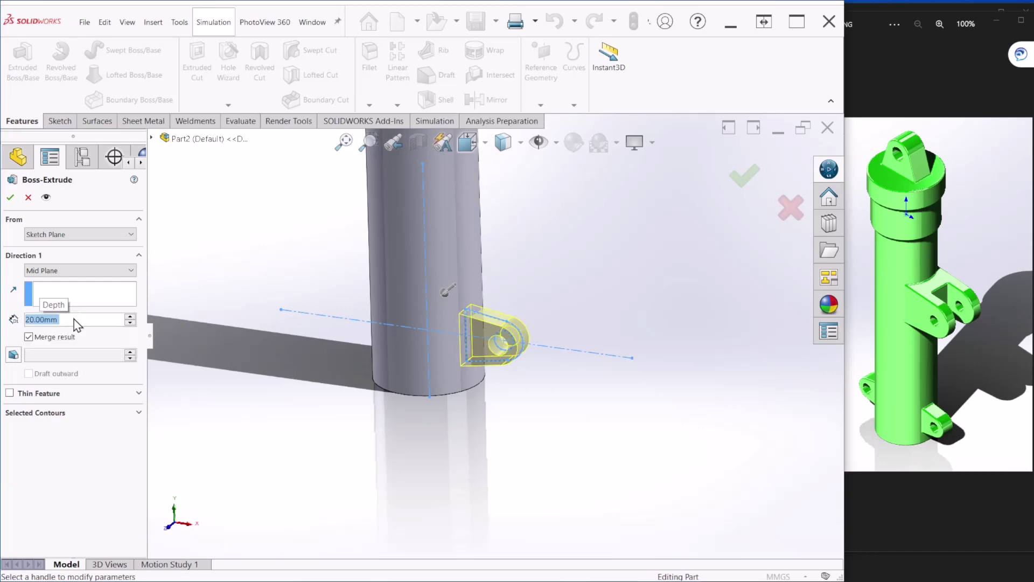
pyautogui.click(753, 175)
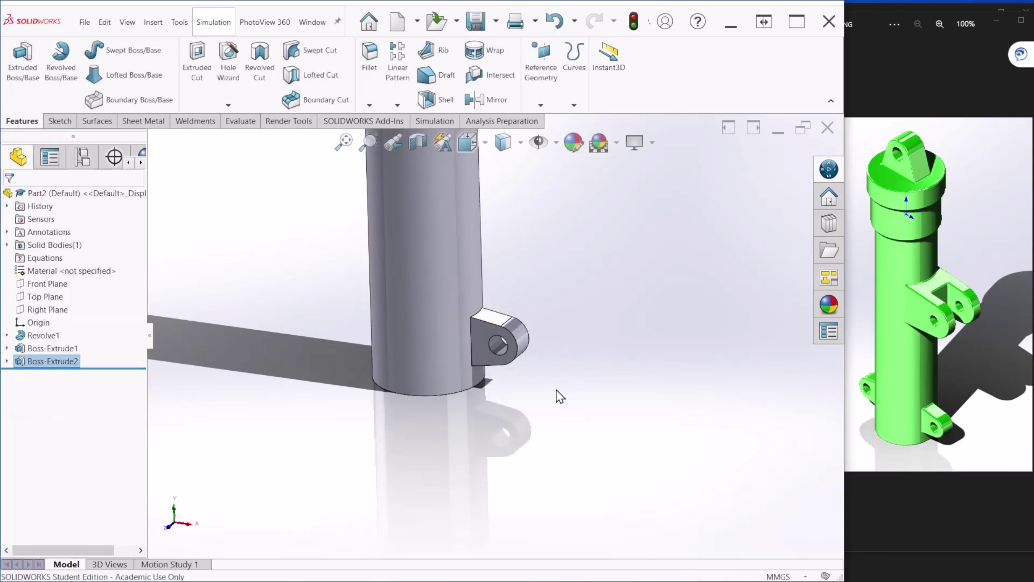
# Mirror the lower lug extrusion about the Right Plane to the opposite side of the cylinder.
pyautogui.moveTo(540, 425); pyautogui.dragTo(501, 383, button='middle')
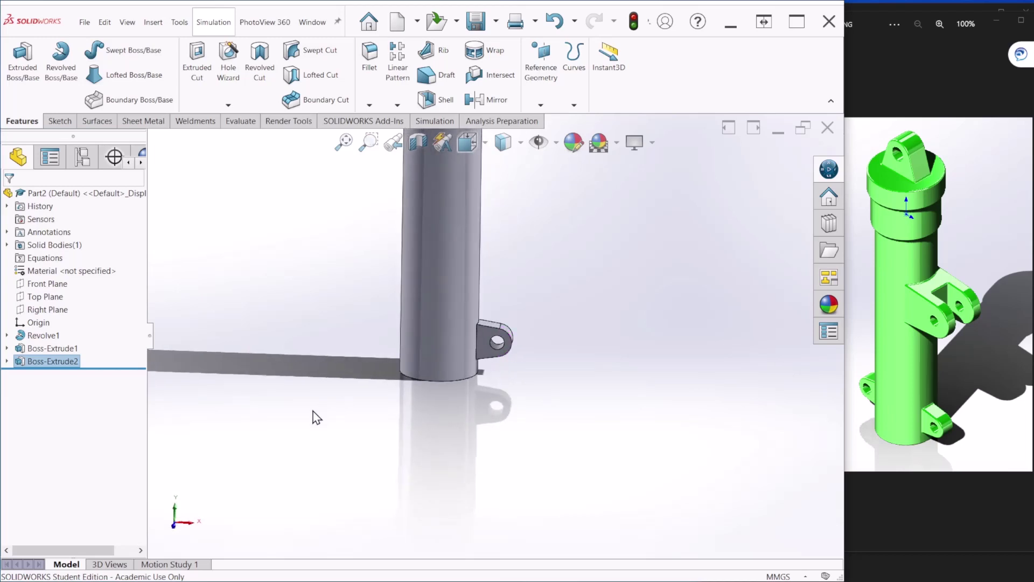
pyautogui.click(495, 103)
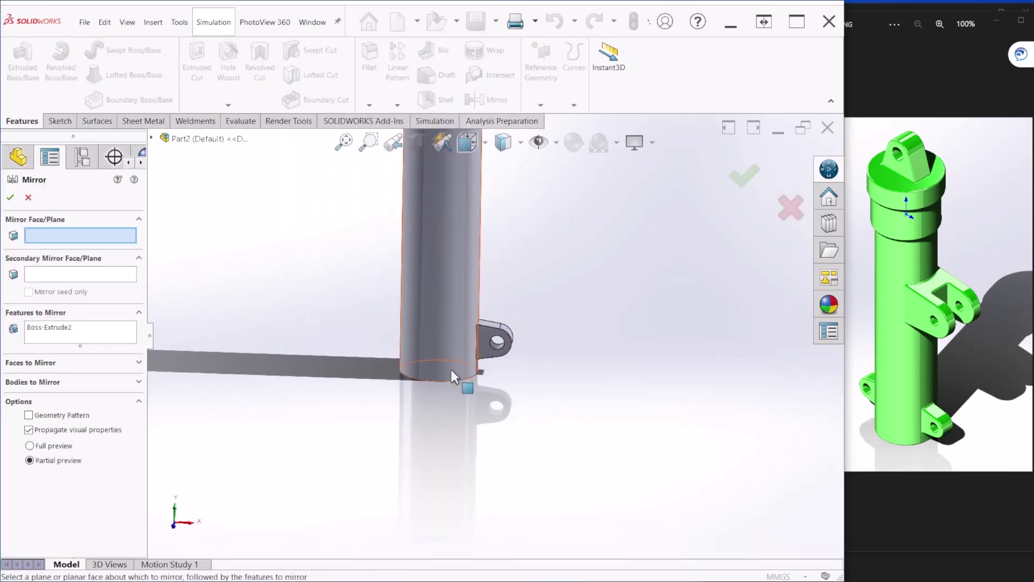
pyautogui.scroll(3, 438, 354)
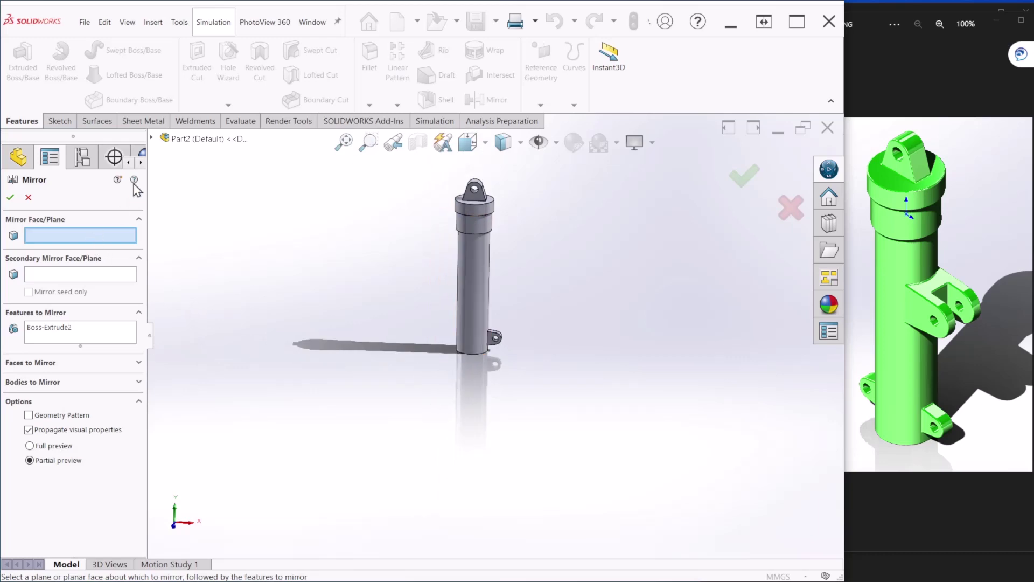
pyautogui.click(152, 139)
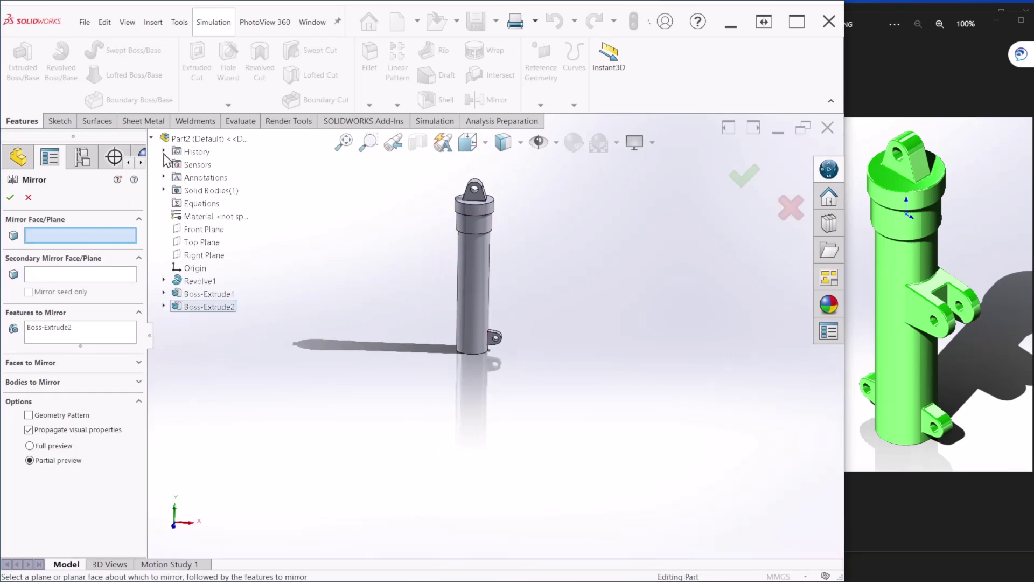
pyautogui.click(201, 256)
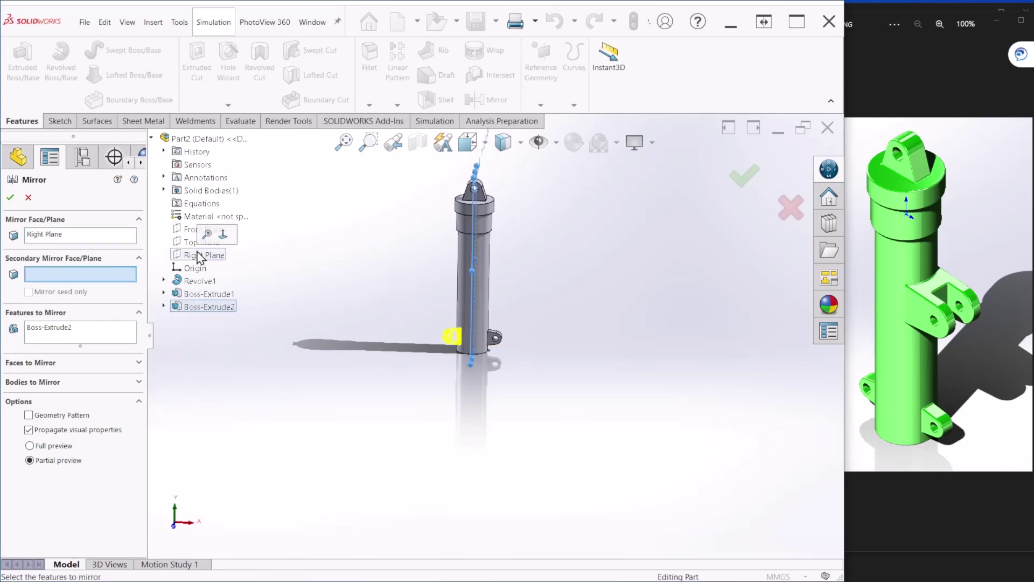
pyautogui.click(739, 185)
# Start a sketch on the Front Plane and draw a horizontal centerline about 334 mm long across the middle of the cylinder.
pyautogui.moveTo(667, 354); pyautogui.dragTo(603, 385, button='middle')
pyautogui.hotkey('ctrl', '7')
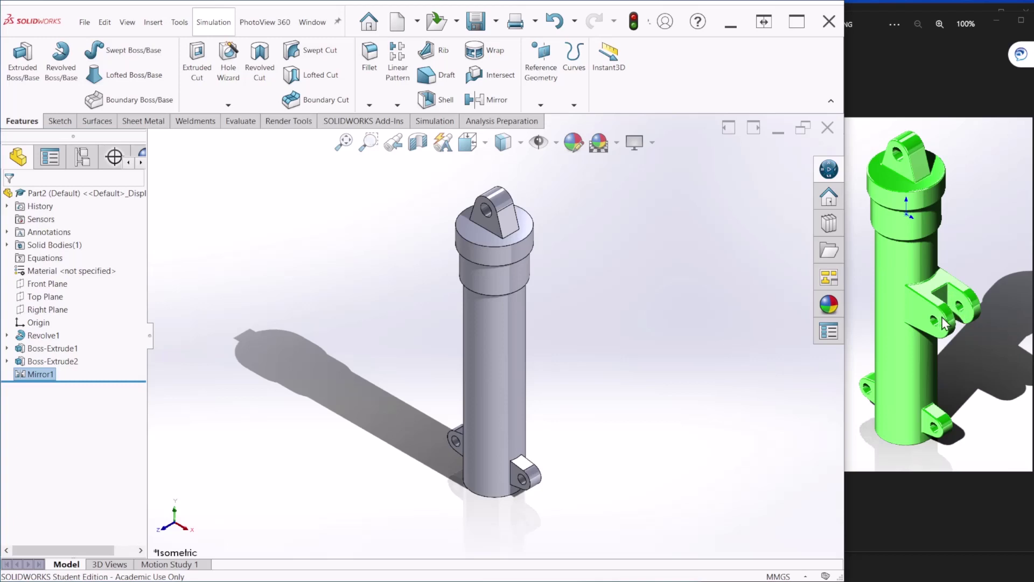
pyautogui.click(44, 285)
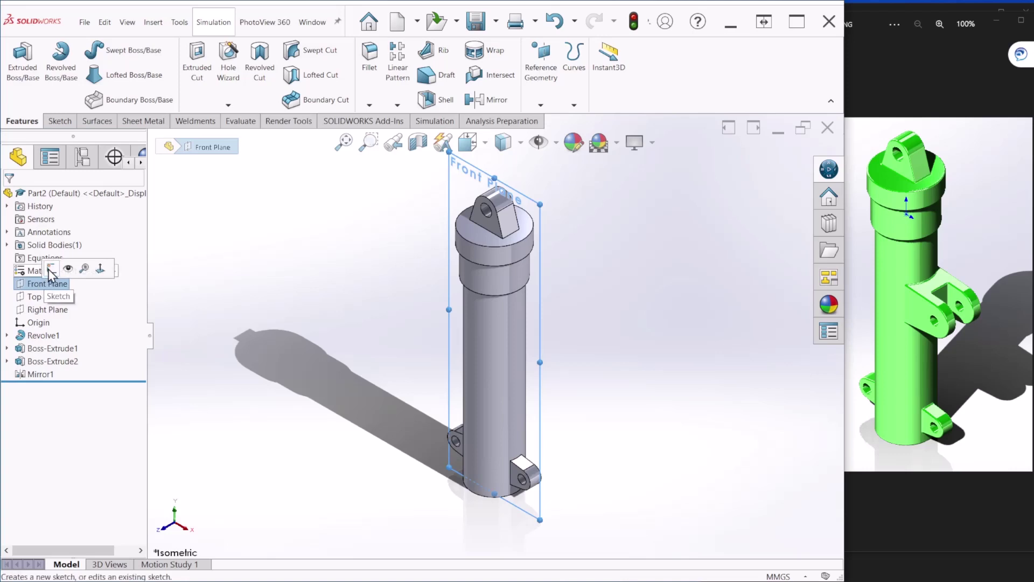
pyautogui.click(52, 271)
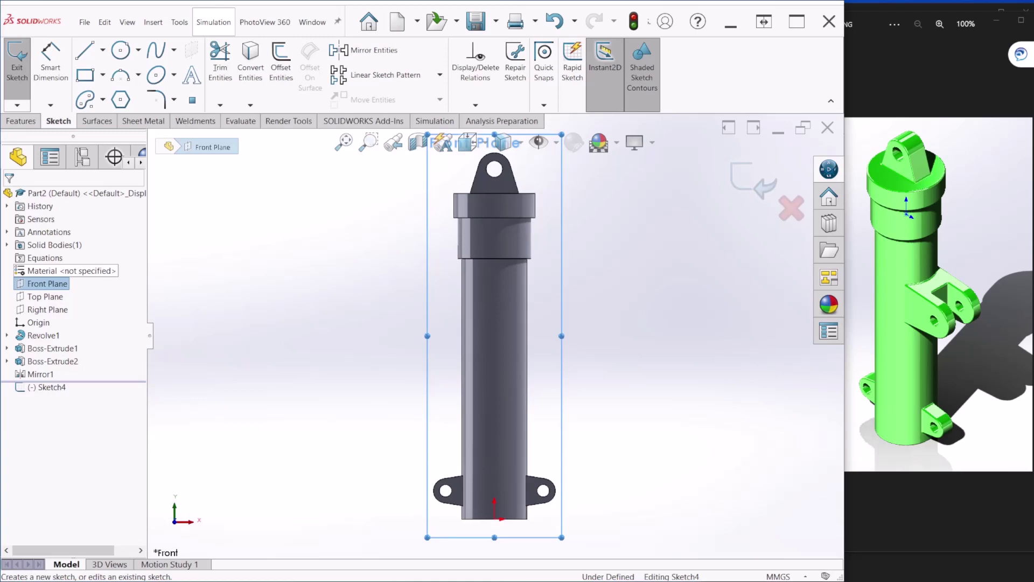
pyautogui.scroll(-2, 619, 353)
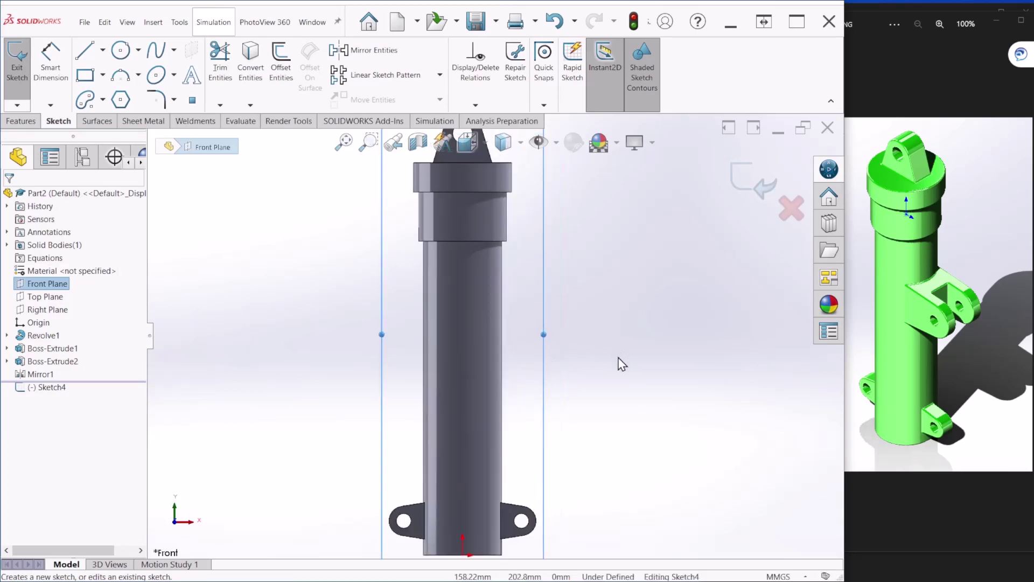
pyautogui.click(103, 50)
pyautogui.click(121, 81)
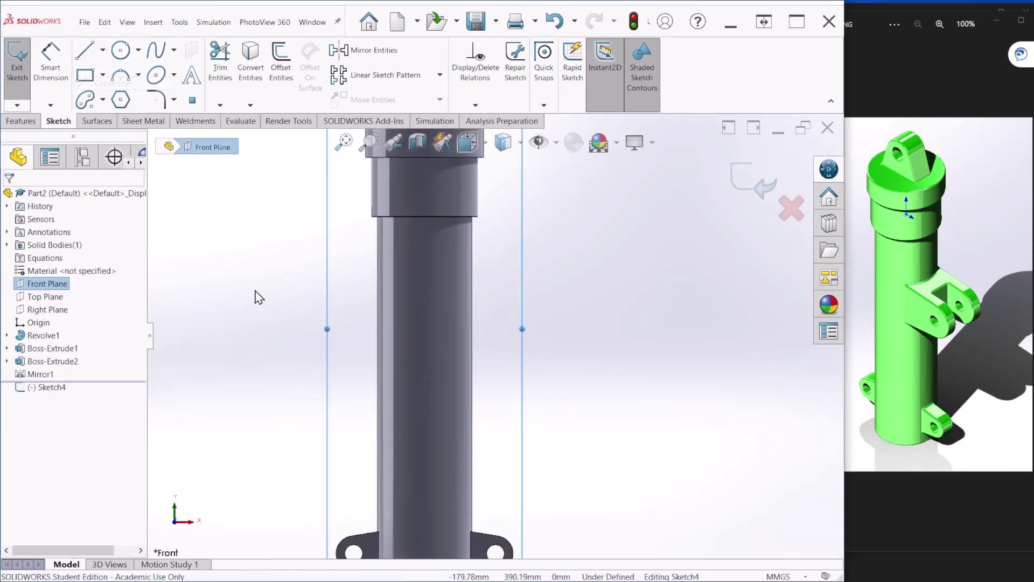
pyautogui.click(282, 324)
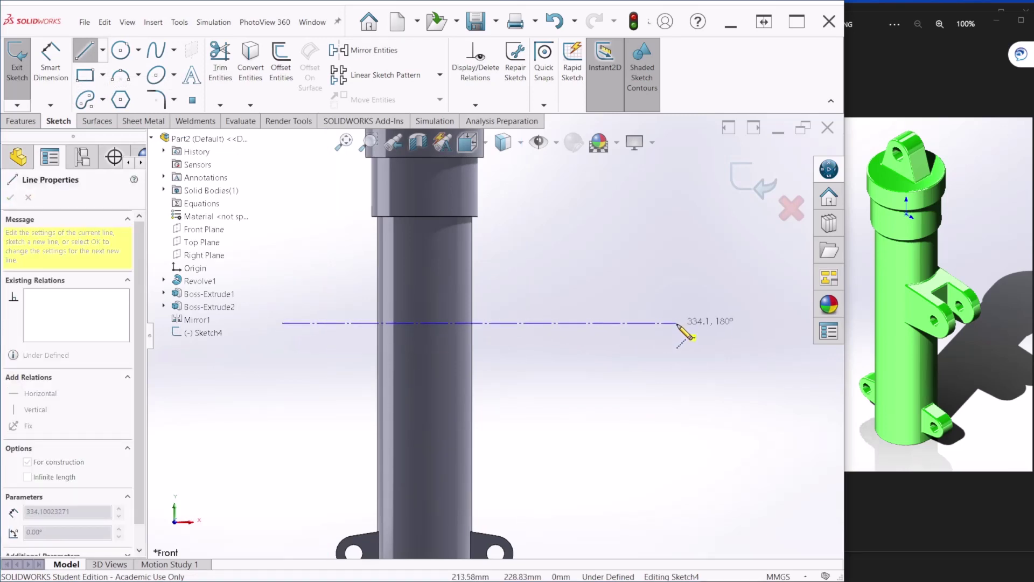
pyautogui.click(678, 323)
pyautogui.press('f')
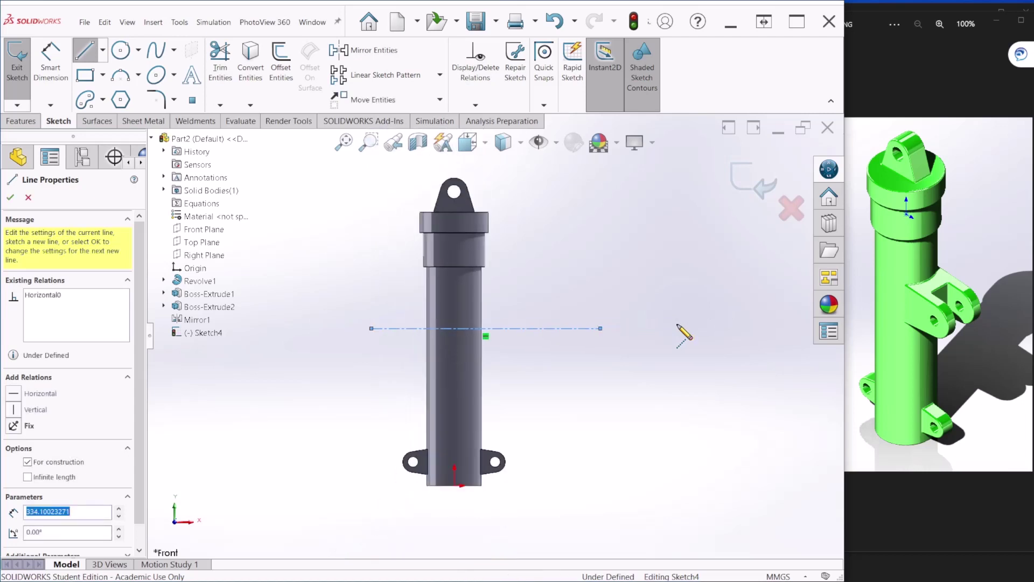
pyautogui.press('Escape')
# Draw a vertical centerline through the origin, from below the cylinder's base to above the top lug.
pyautogui.click(103, 50)
pyautogui.click(116, 82)
pyautogui.click(454, 512)
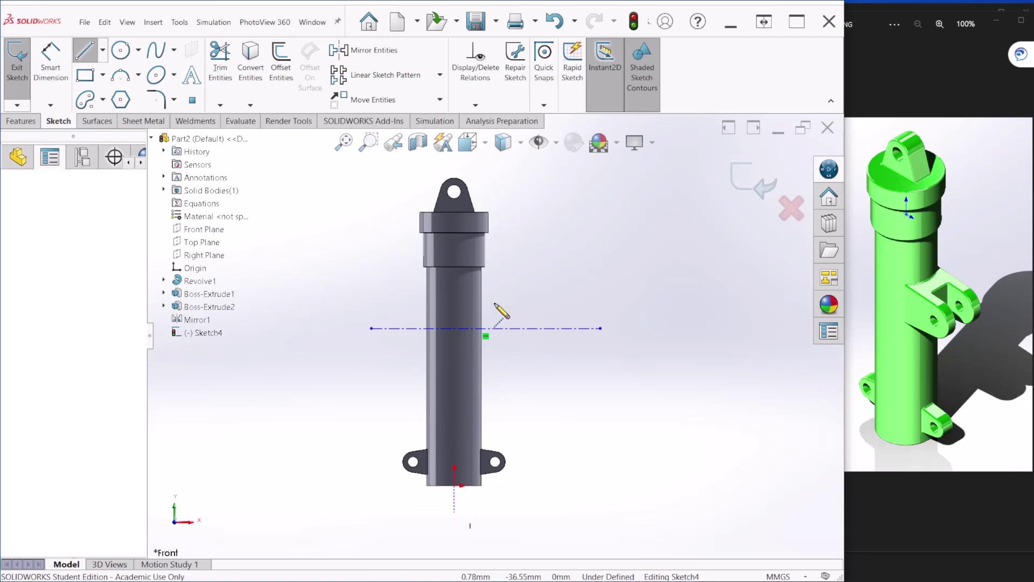
pyautogui.click(455, 168)
pyautogui.press('Escape')
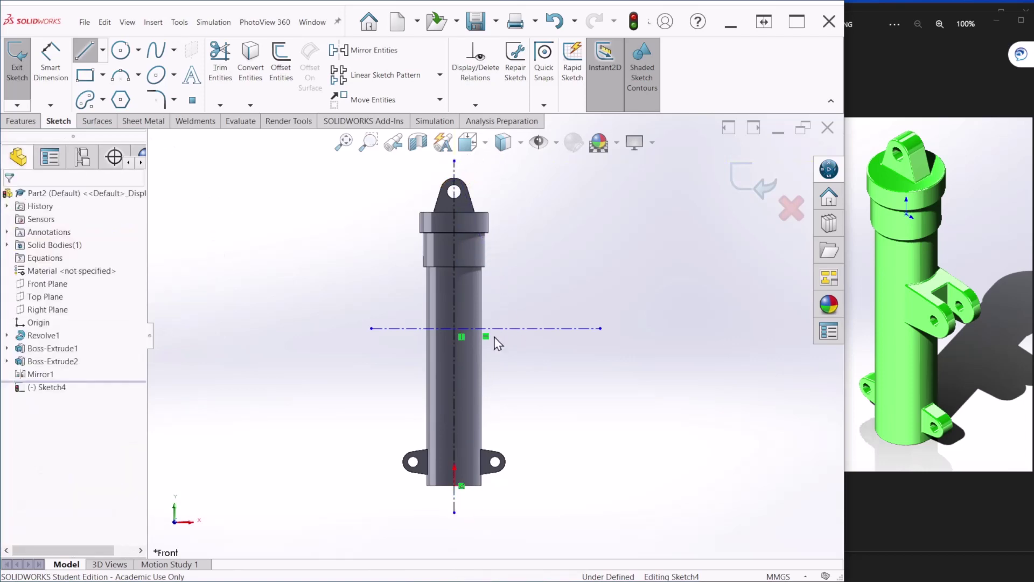
# Dimension the horizontal centerline 100 mm below the lower edge of the cylinder's wider collar.
pyautogui.scroll(-5, 507, 324)
pyautogui.click(59, 69)
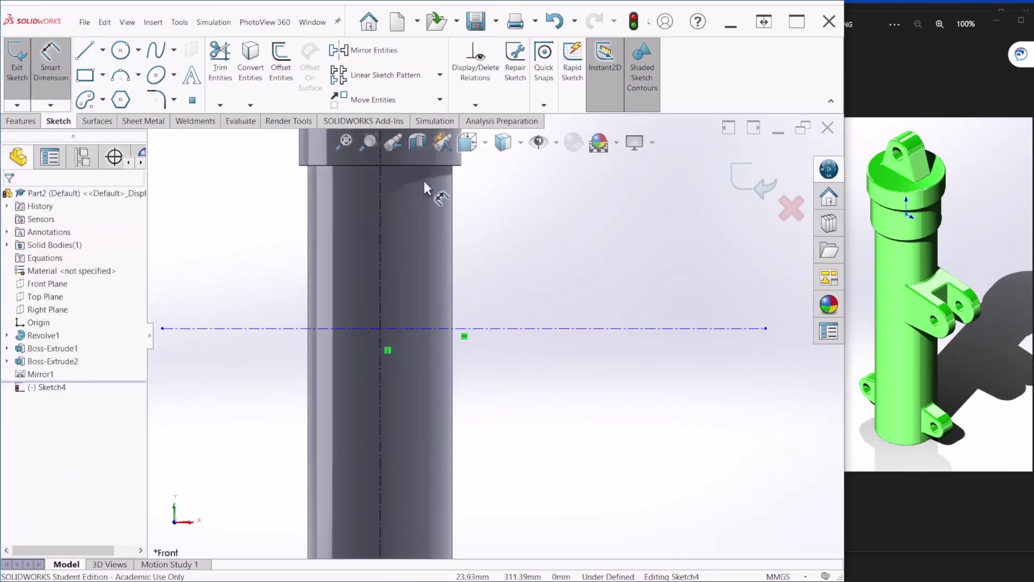
pyautogui.click(431, 166)
pyautogui.click(539, 329)
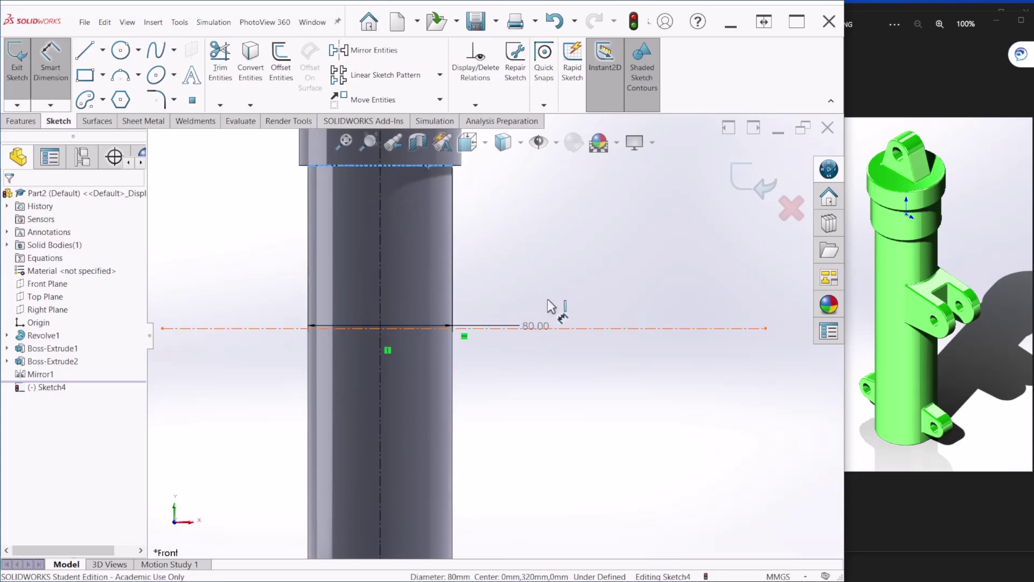
pyautogui.click(549, 328)
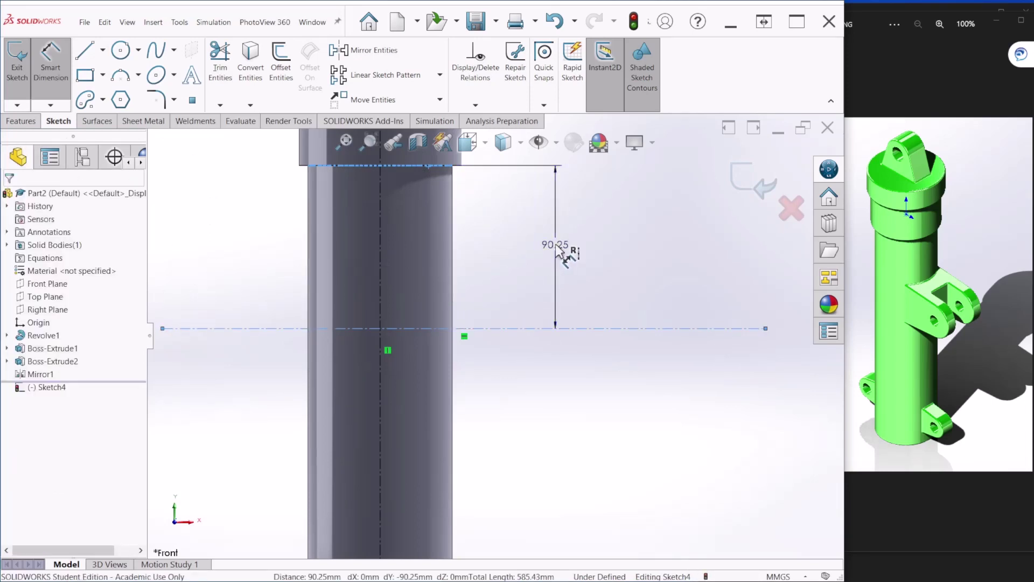
pyautogui.click(557, 250)
pyautogui.write('100')
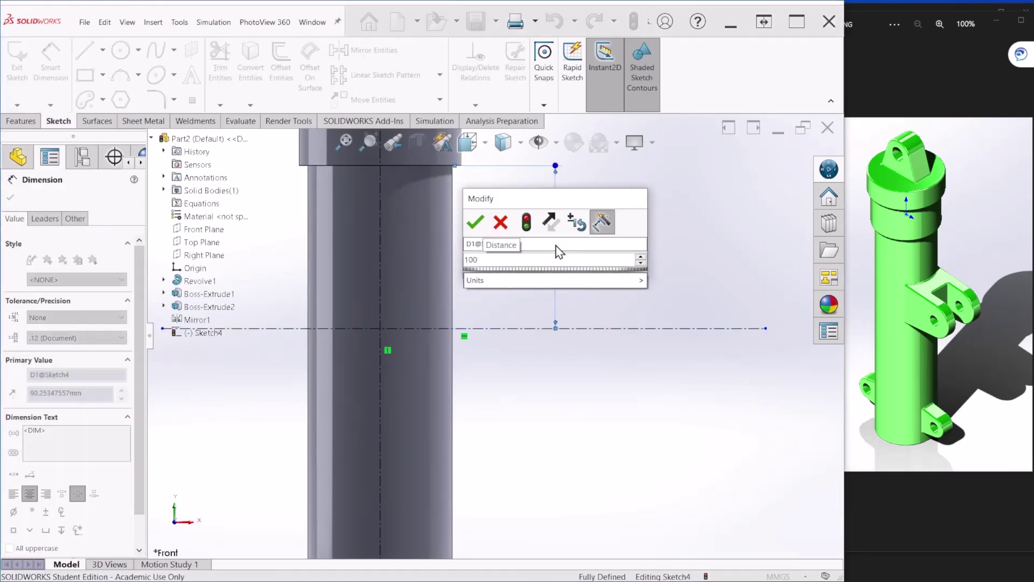
pyautogui.press('Return')
# Sketch a circle beside the cylinder, above the right part of the horizontal centerline, and set its diameter to 50 mm.
pyautogui.scroll(4, 525, 351)
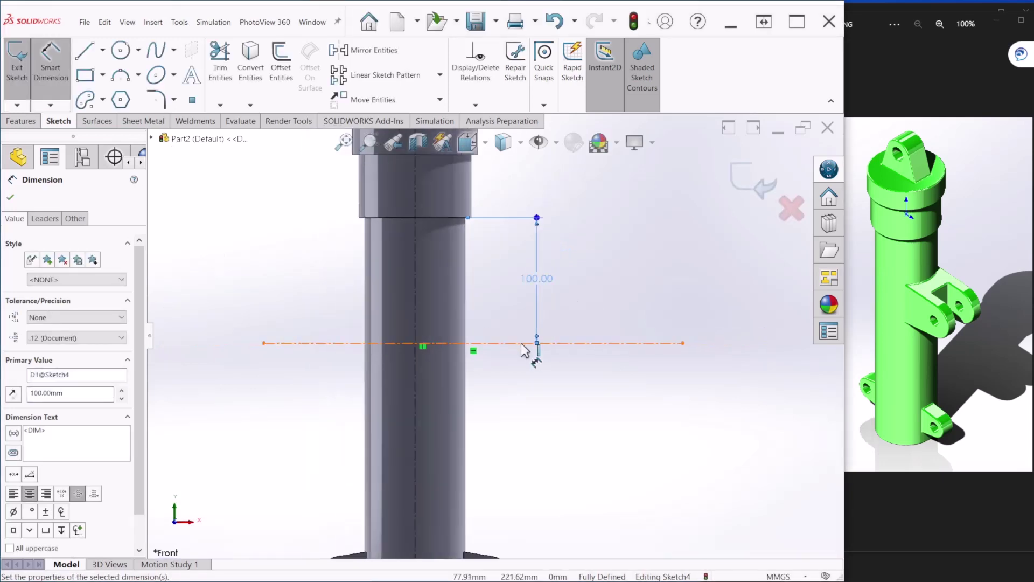
pyautogui.click(127, 54)
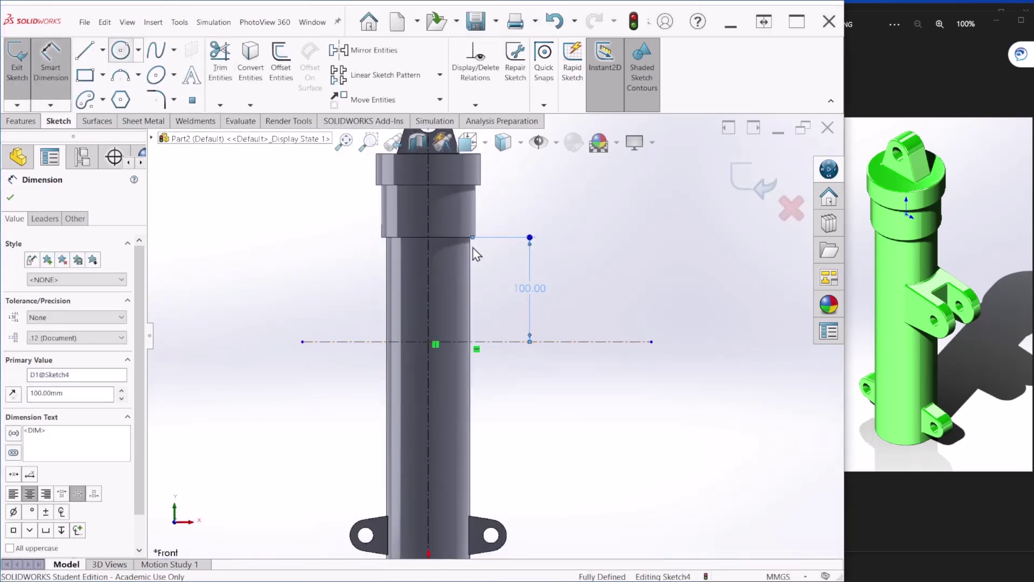
pyautogui.click(623, 294)
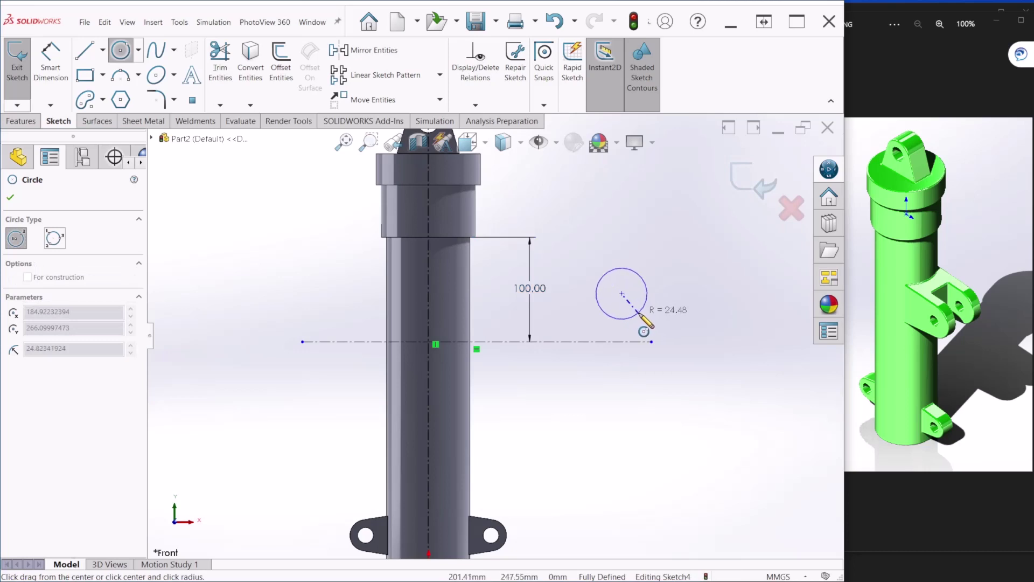
pyautogui.click(641, 311)
pyautogui.press('Escape')
pyautogui.click(61, 69)
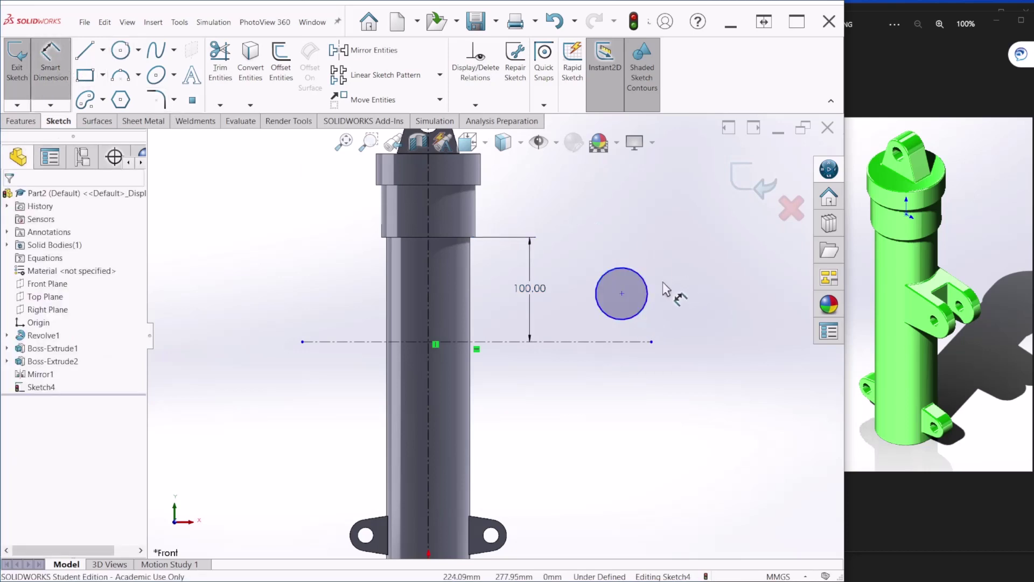
pyautogui.click(647, 285)
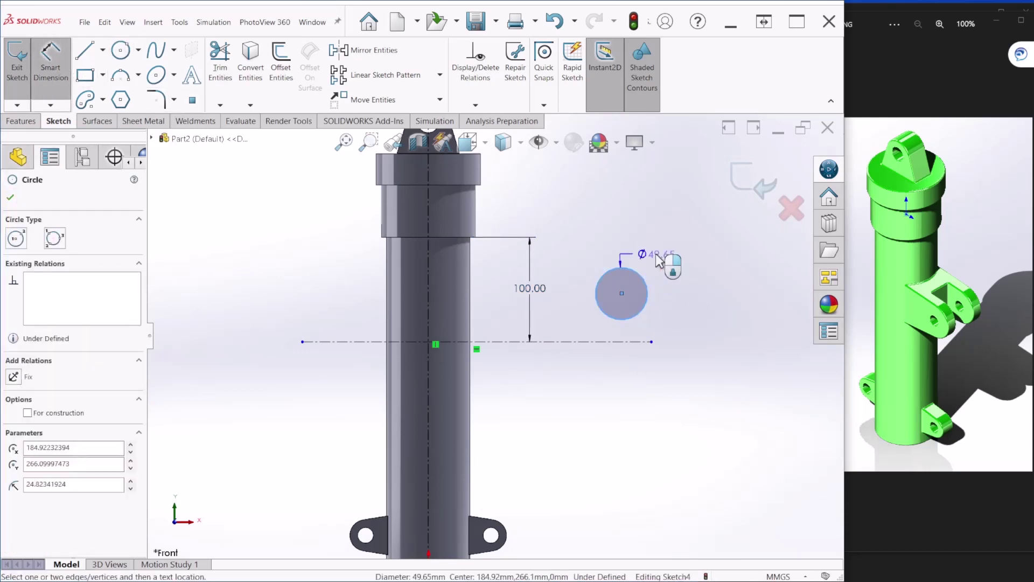
pyautogui.click(657, 254)
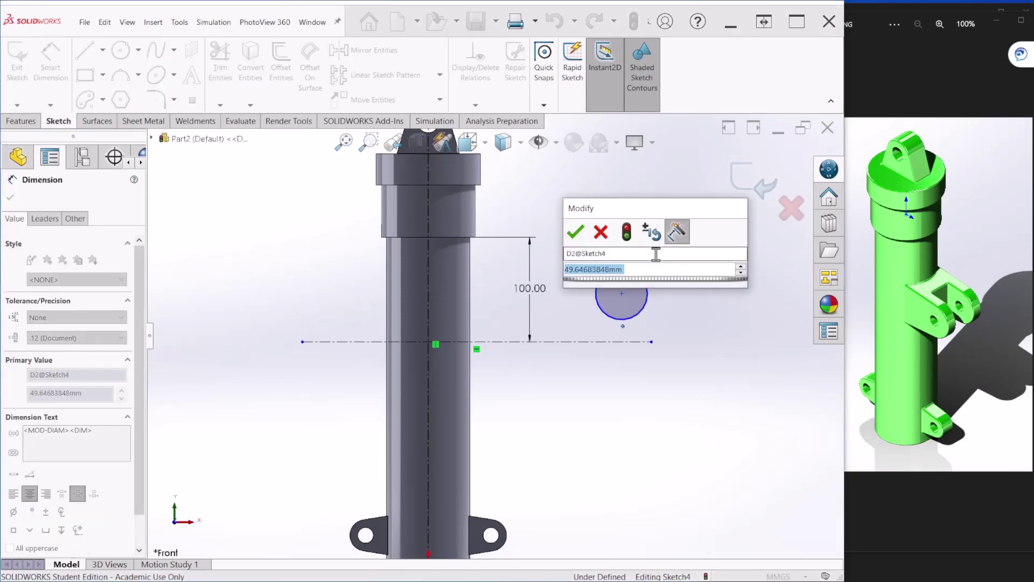
pyautogui.write('50')
pyautogui.press('Return')
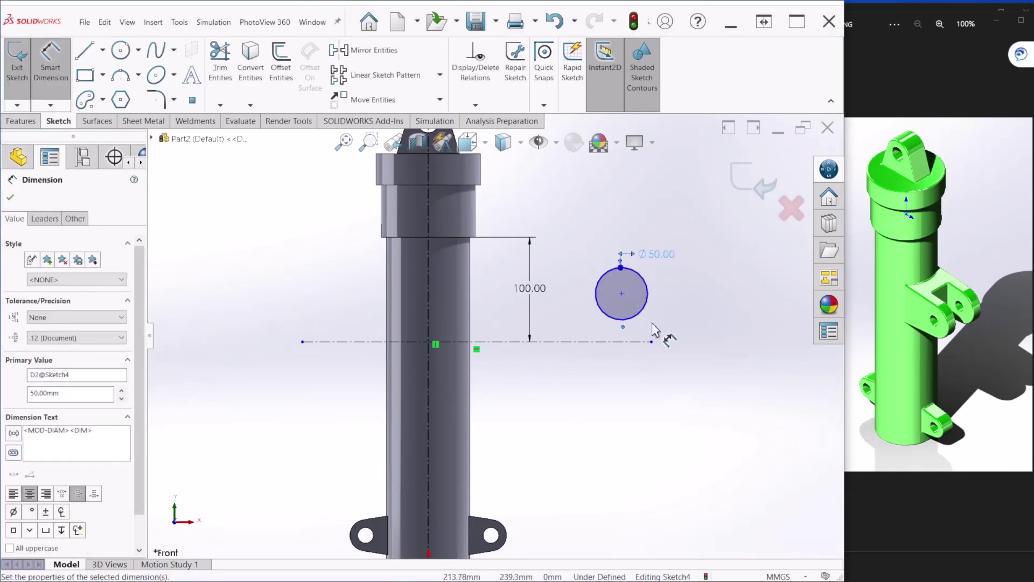
# Dimension the 50 mm circle's center to the horizontal centerline and set the distance to 0 mm.
pyautogui.click(622, 293)
pyautogui.click(605, 342)
pyautogui.click(683, 321)
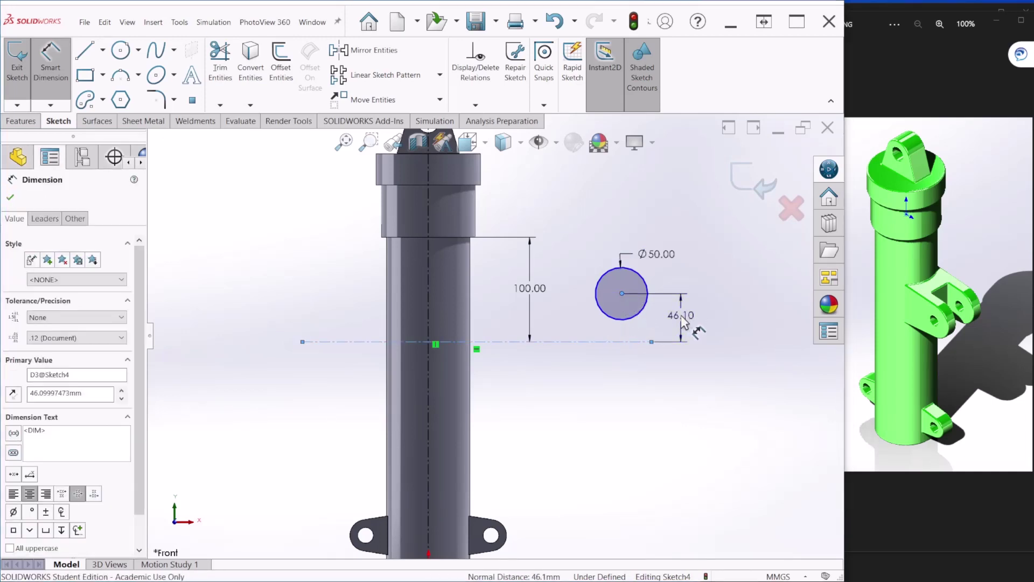
pyautogui.press('Return')
pyautogui.doubleClick(682, 317)
pyautogui.write('0')
pyautogui.press('Return')
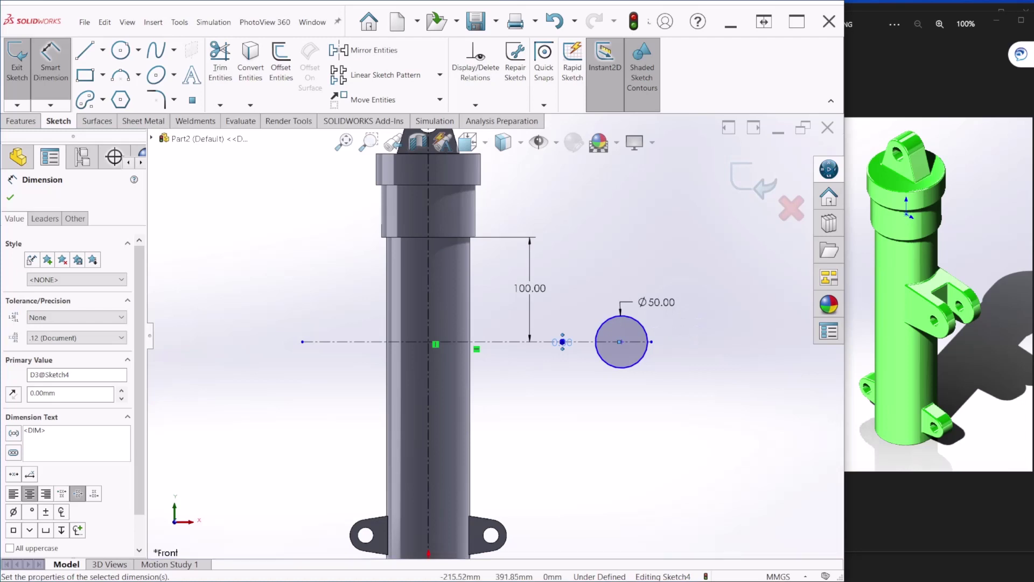
# Sketch a vertical line about 57 mm long across the horizontal centerline, inside the cylinder and just right of its axis.
pyautogui.click(85, 52)
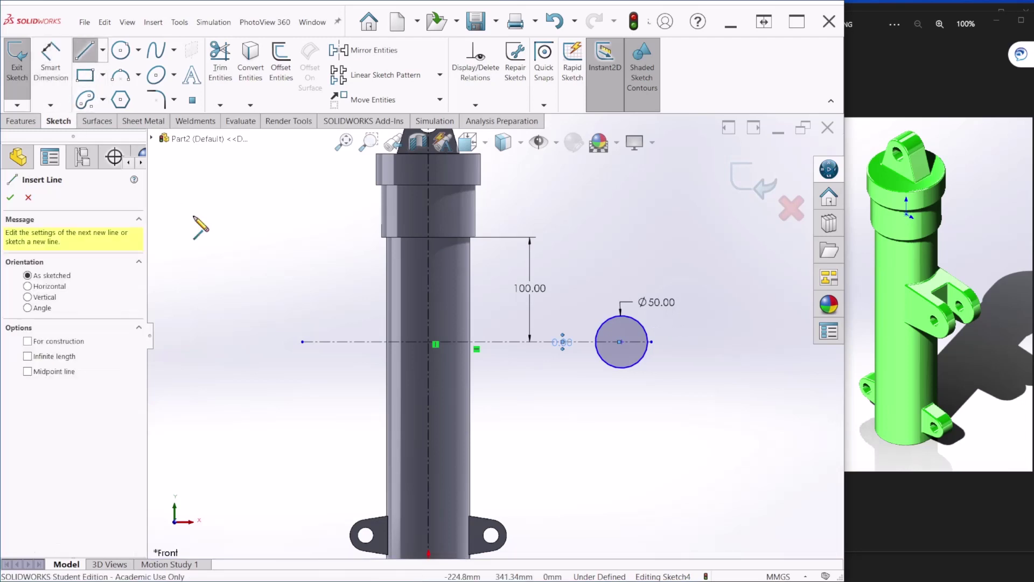
pyautogui.moveTo(444, 312); pyautogui.dragTo(445, 367)
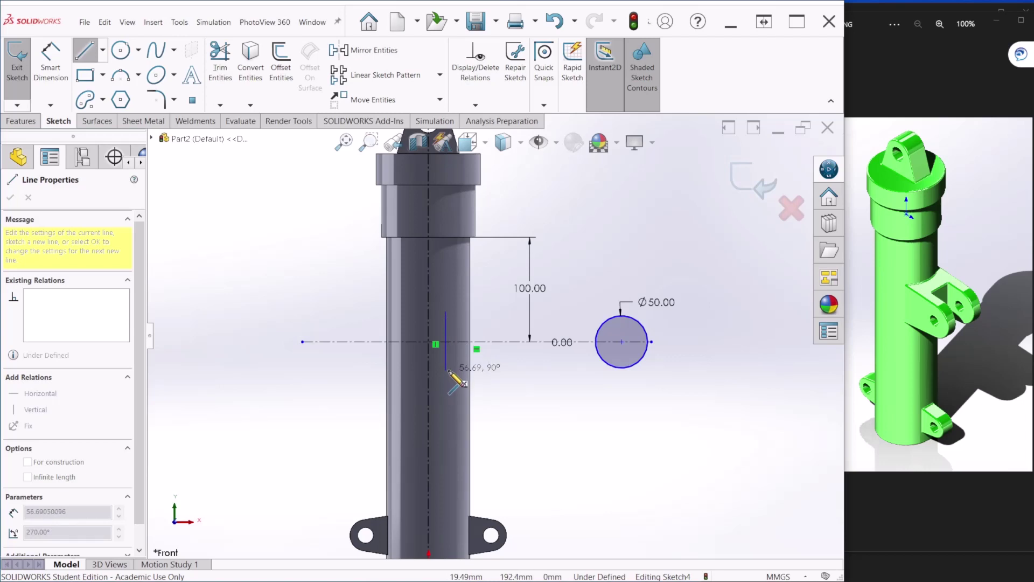
pyautogui.press('Escape')
pyautogui.scroll(-2, 539, 383)
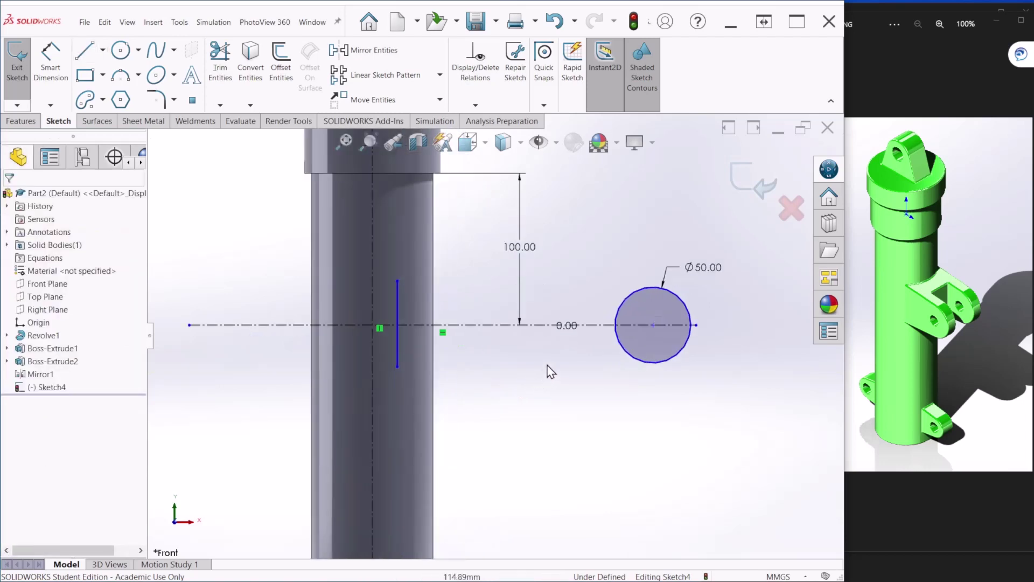
# Dimension the vertical line inside the cylinder and set its length to 60 mm.
pyautogui.click(50, 60)
pyautogui.click(398, 298)
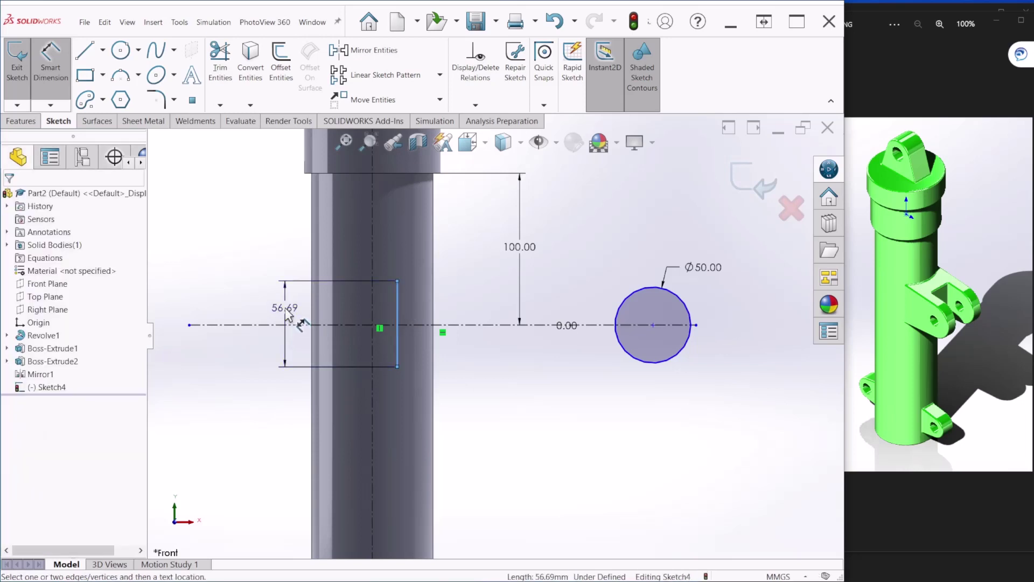
pyautogui.click(289, 314)
pyautogui.write('60')
pyautogui.press('Return')
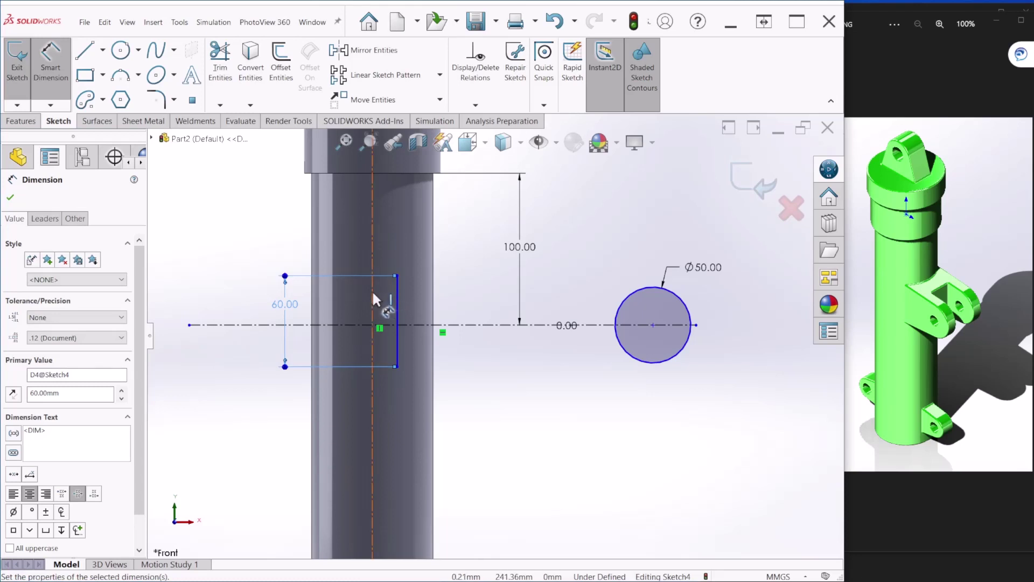
# Dimension the vertical line from the cylinder's axis and set the distance to 20 mm.
pyautogui.click(396, 294)
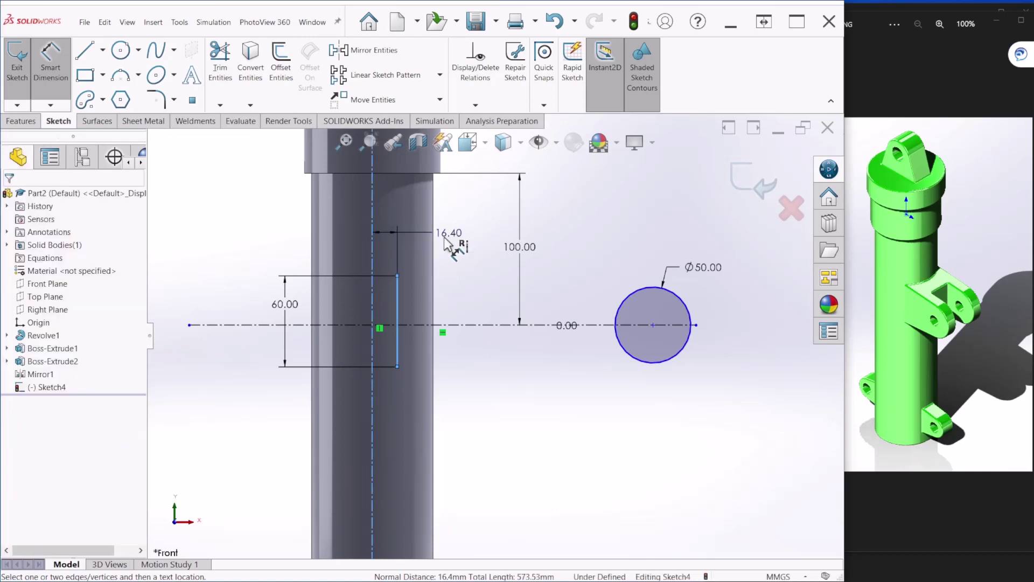
pyautogui.click(444, 237)
pyautogui.write('20')
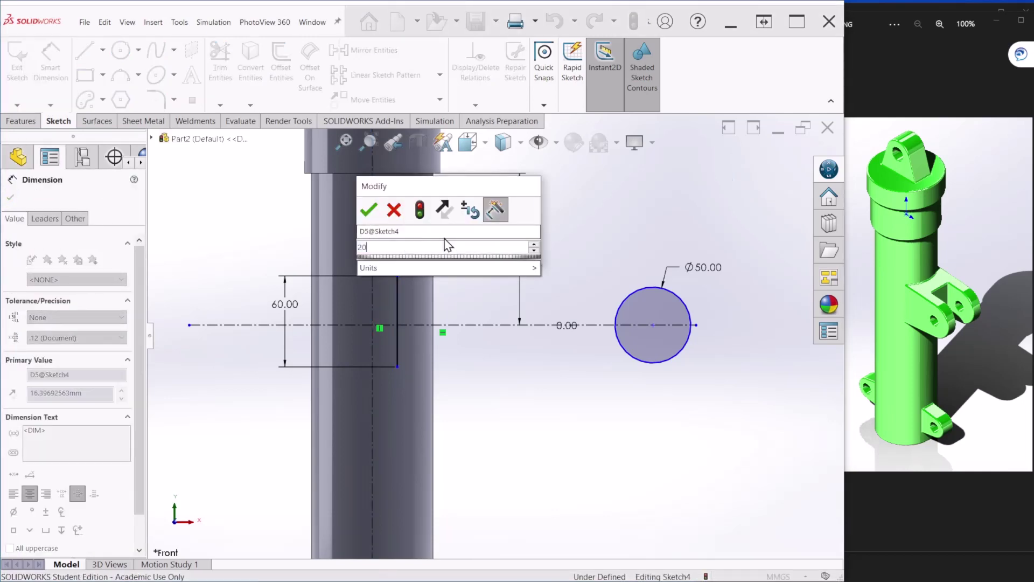
pyautogui.press('Return')
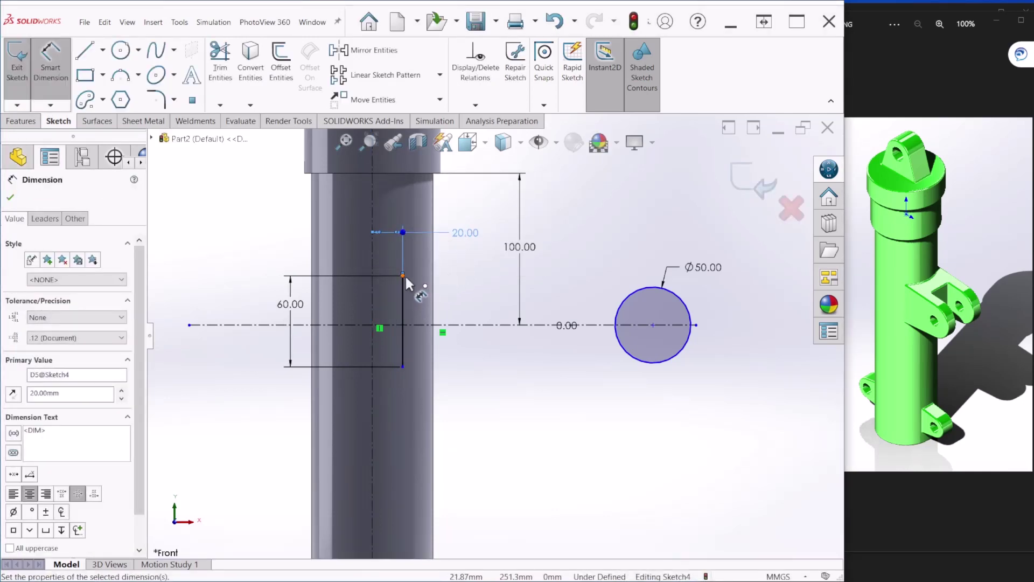
pyautogui.press('Escape')
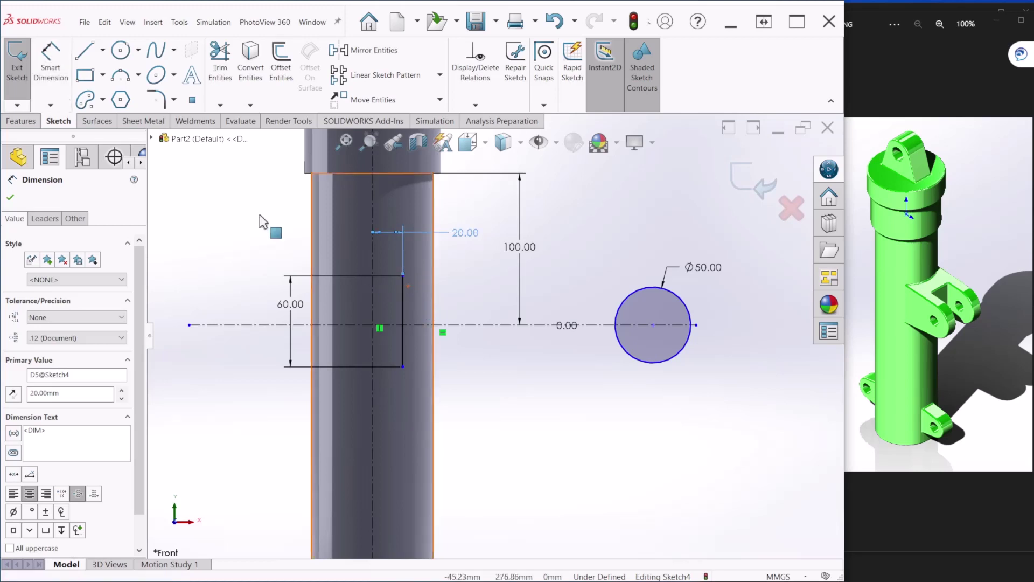
pyautogui.press('Escape')
# Dimension the vertical line's upper endpoint 30 mm above the horizontal centerline.
pyautogui.click(63, 72)
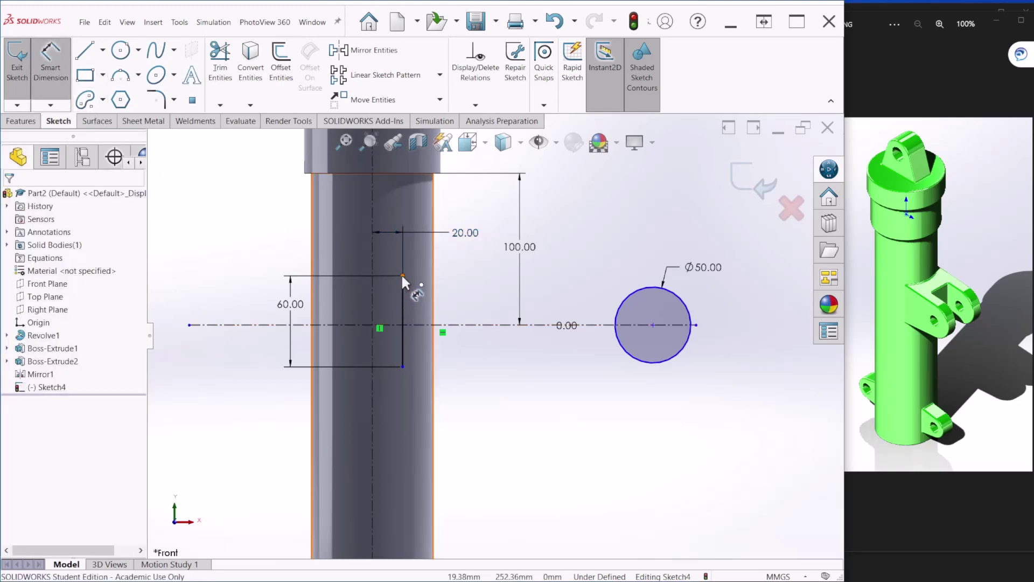
pyautogui.click(426, 325)
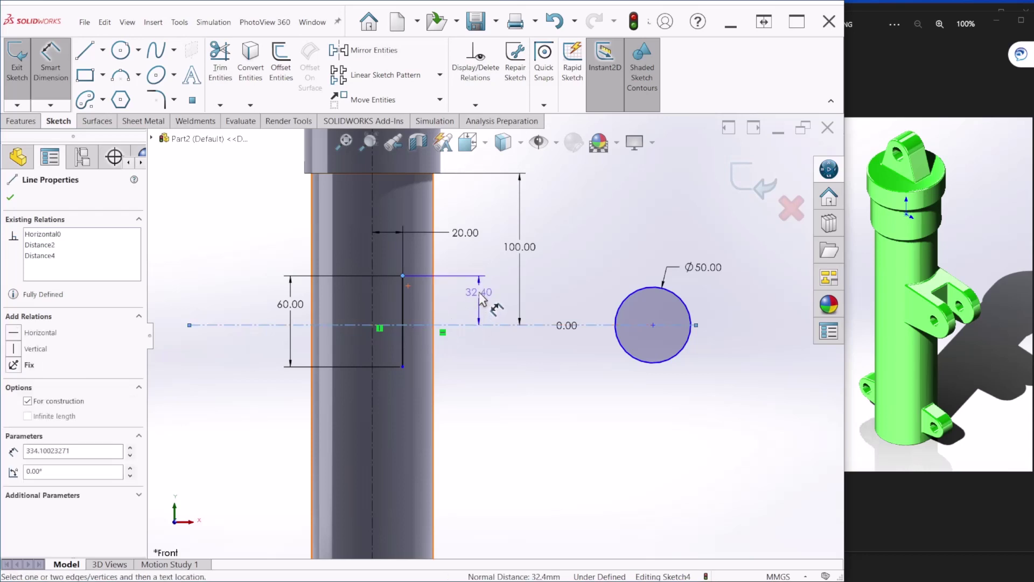
pyautogui.click(476, 304)
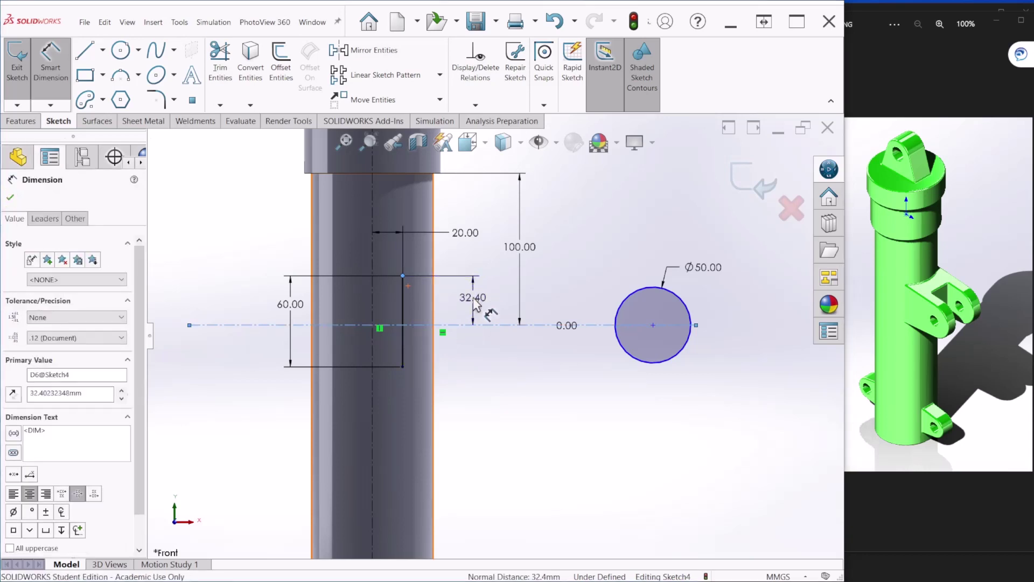
pyautogui.write('30')
pyautogui.press('Return')
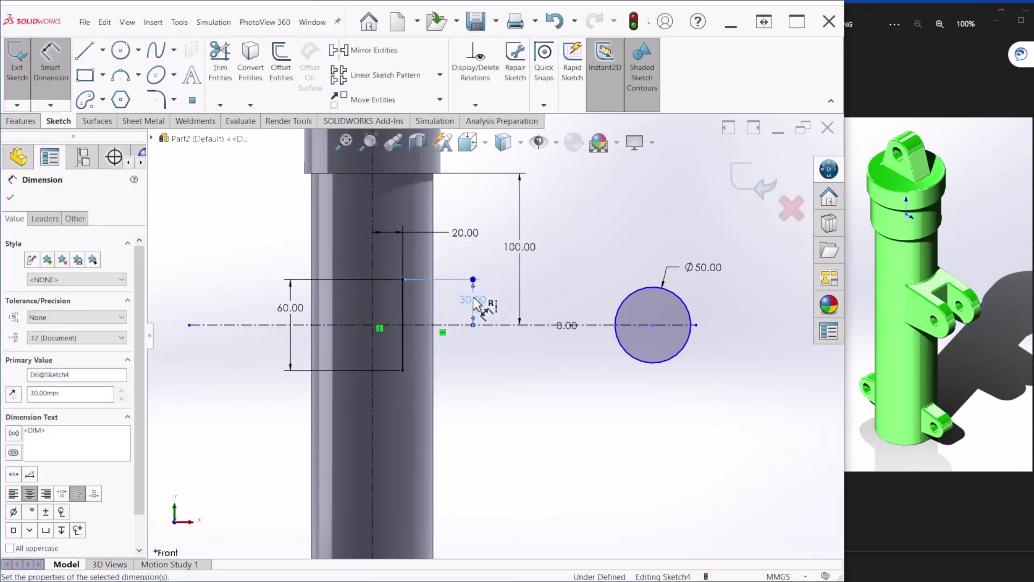
# Dimension the 50 mm circle's center from the vertical line and set the distance to 60 mm.
pyautogui.click(638, 359)
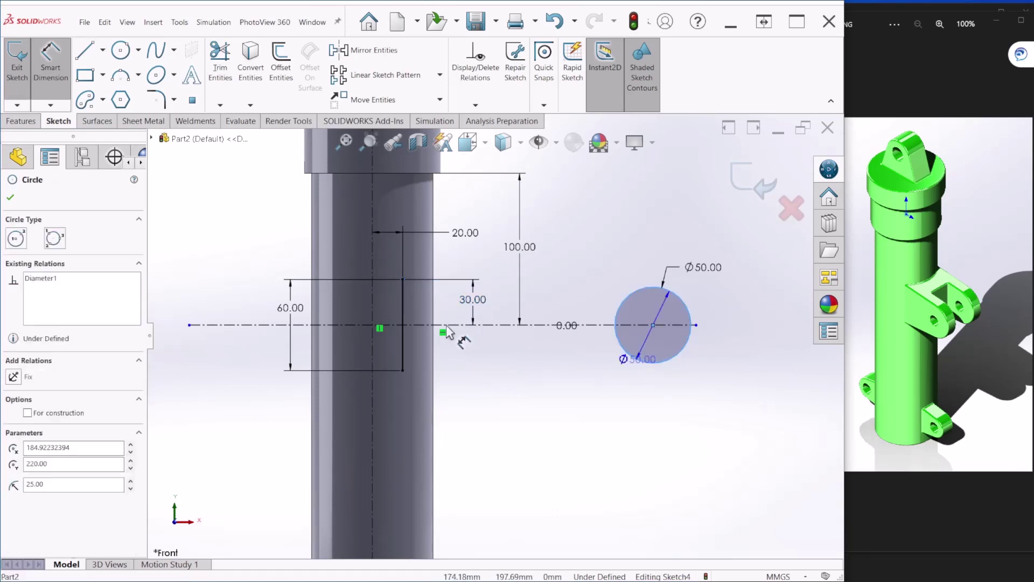
pyautogui.click(403, 318)
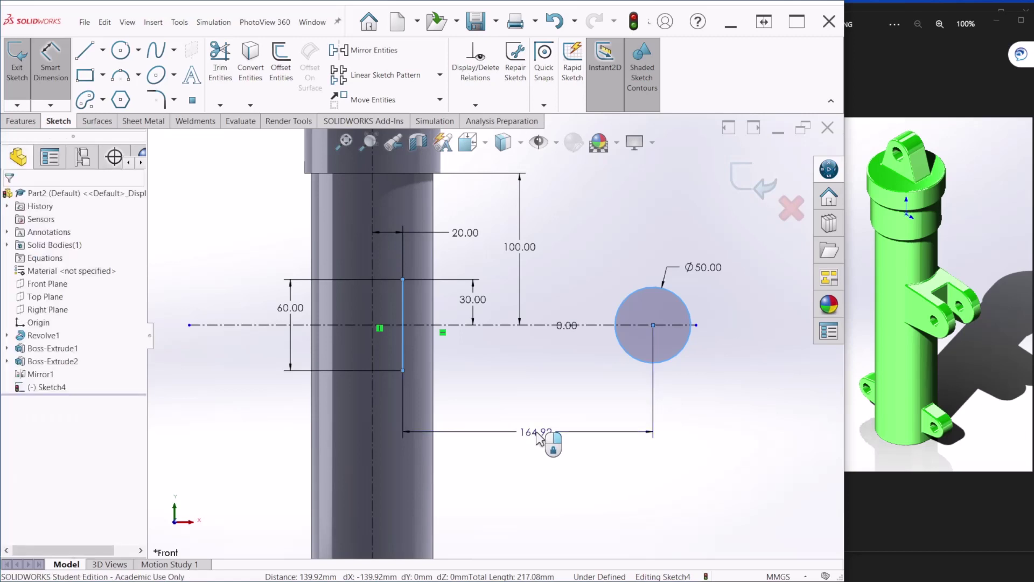
pyautogui.click(539, 436)
pyautogui.write('60')
pyautogui.press('Return')
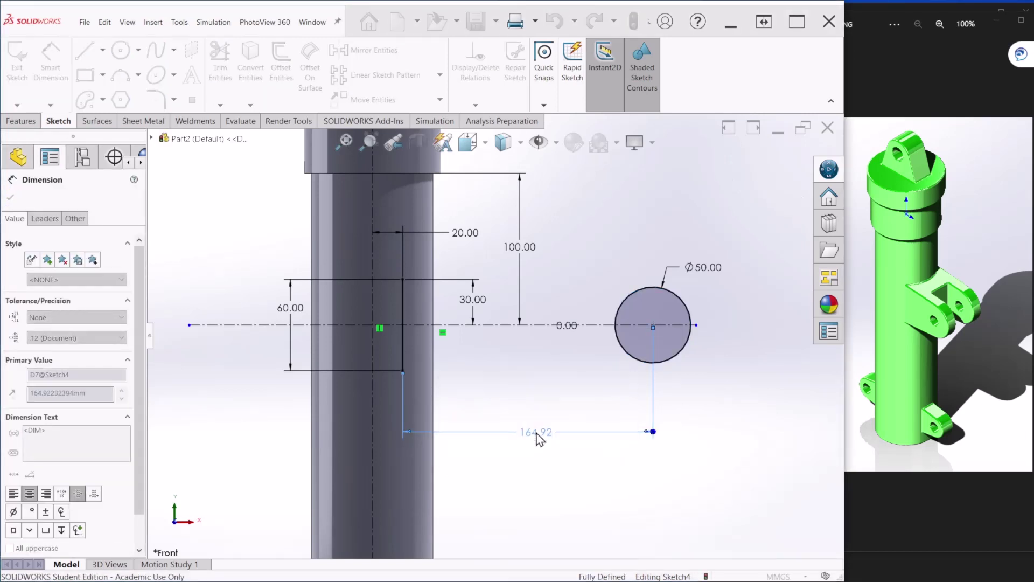
# Sketch two lines joining the vertical line's upper and lower endpoints to the top and bottom of the 50 mm circle.
pyautogui.click(85, 51)
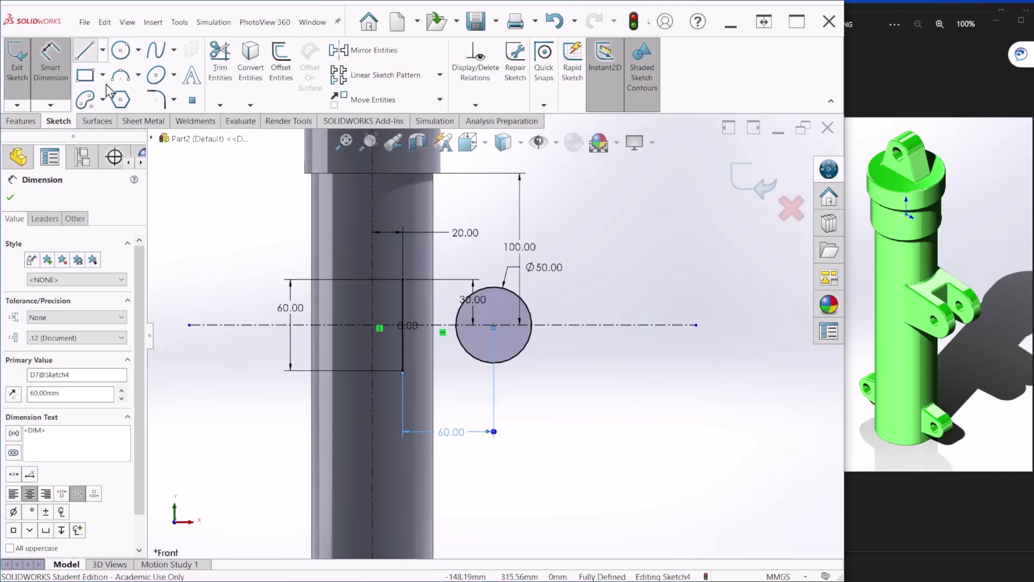
pyautogui.click(403, 280)
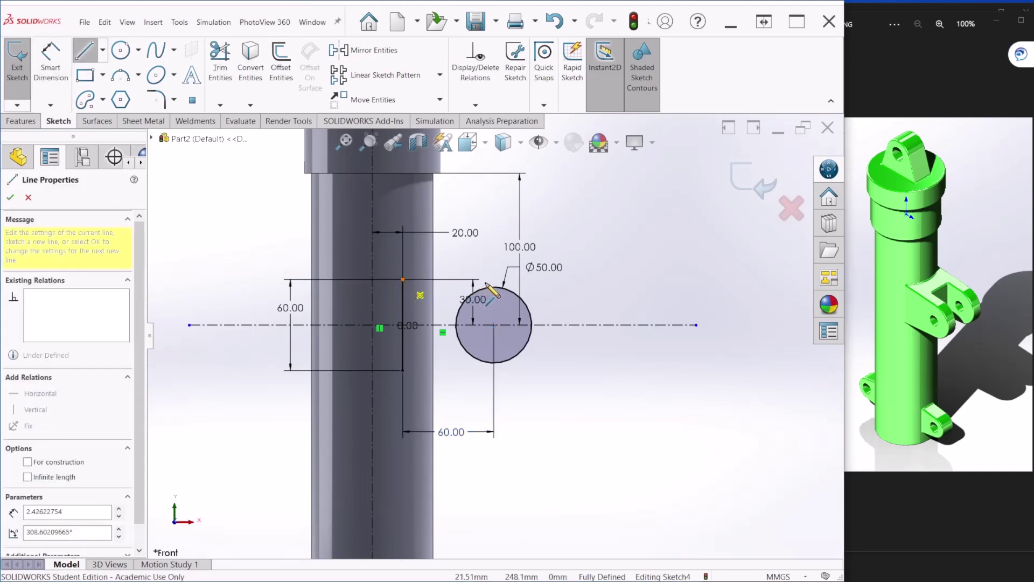
pyautogui.click(489, 286)
pyautogui.press('Escape')
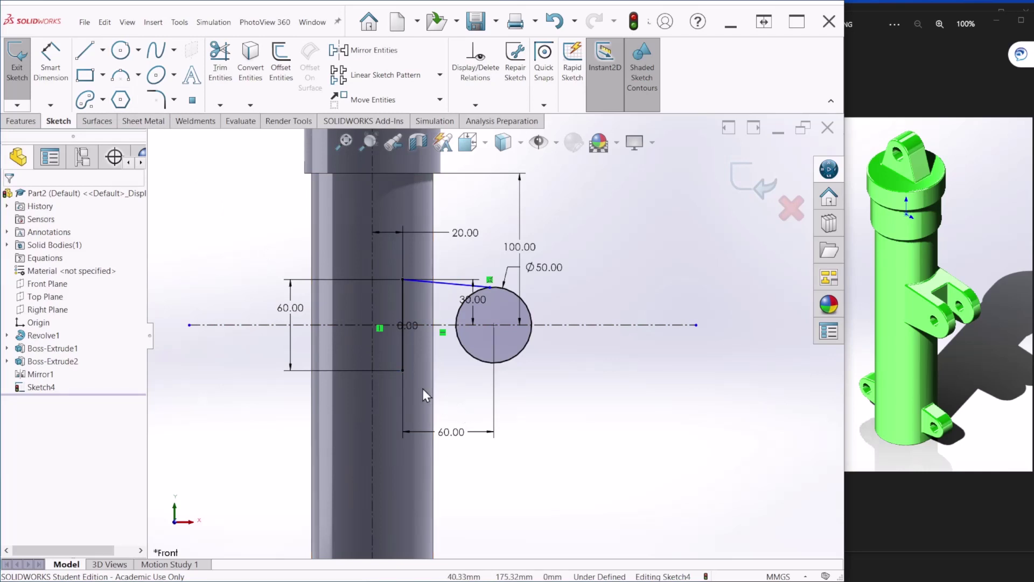
pyautogui.press('l')
pyautogui.click(403, 370)
pyautogui.click(484, 362)
pyautogui.press('Escape')
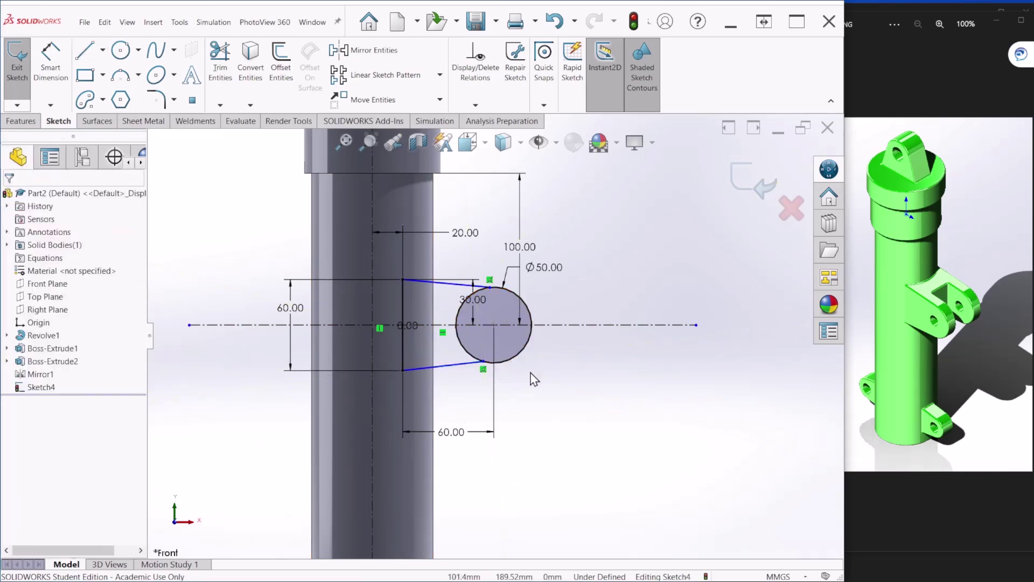
# Make the upper and lower connecting lines tangent to the 50 mm circle.
pyautogui.click(446, 284)
pyautogui.keyDown('ctrl'); pyautogui.click(513, 292); pyautogui.keyUp('ctrl')
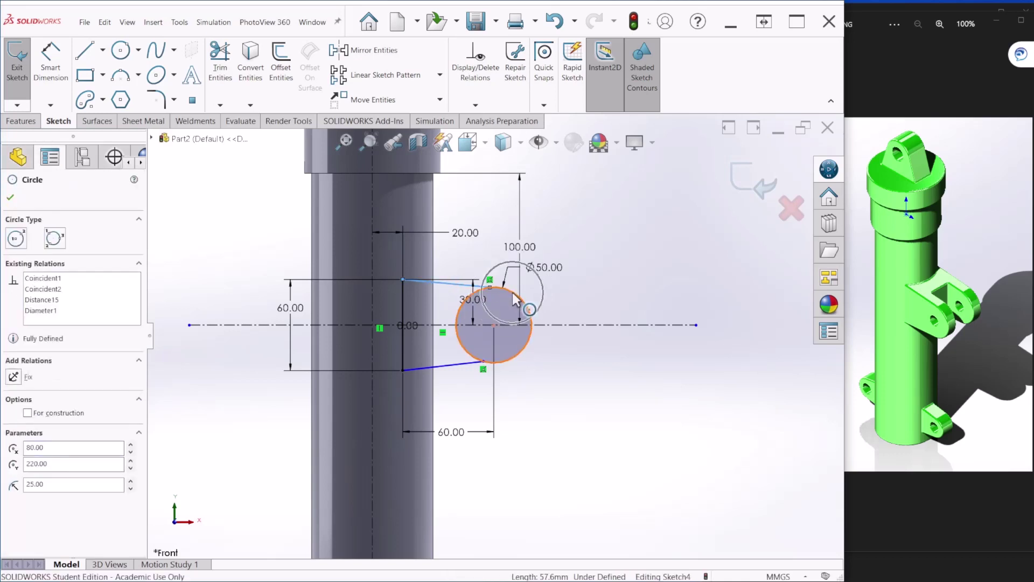
pyautogui.click(544, 245)
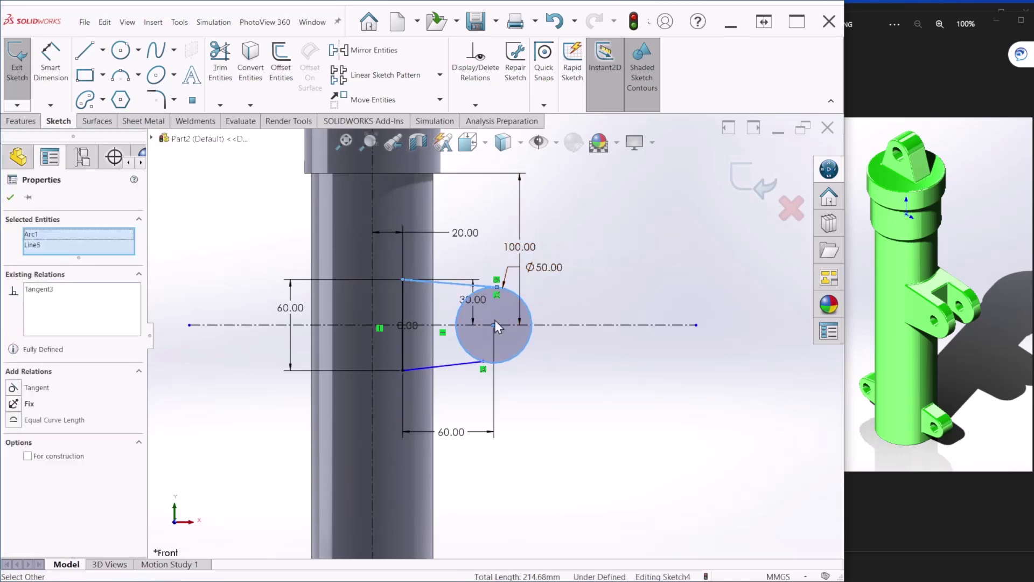
pyautogui.click(453, 366)
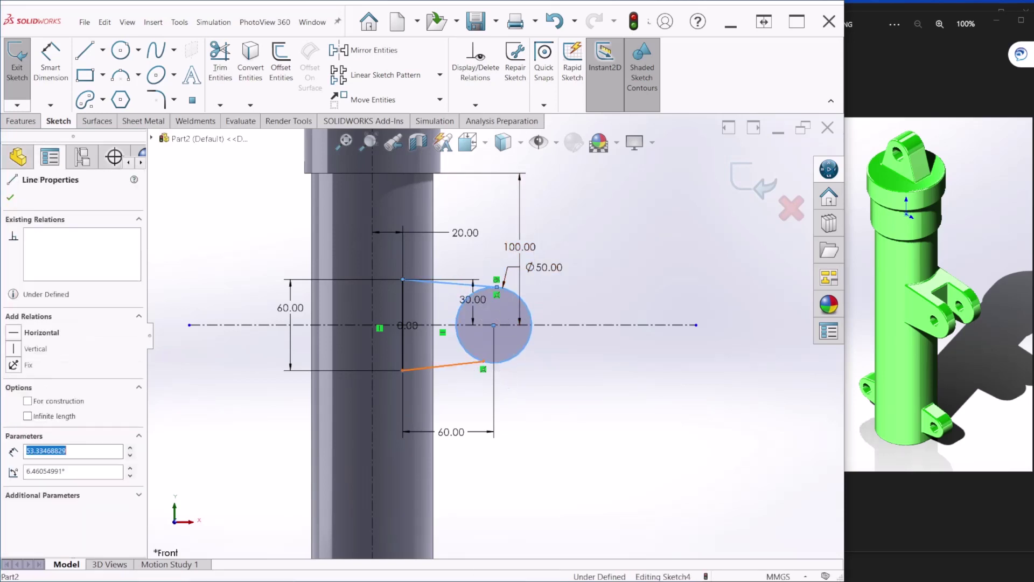
pyautogui.keyDown('ctrl'); pyautogui.click(508, 358); pyautogui.keyUp('ctrl')
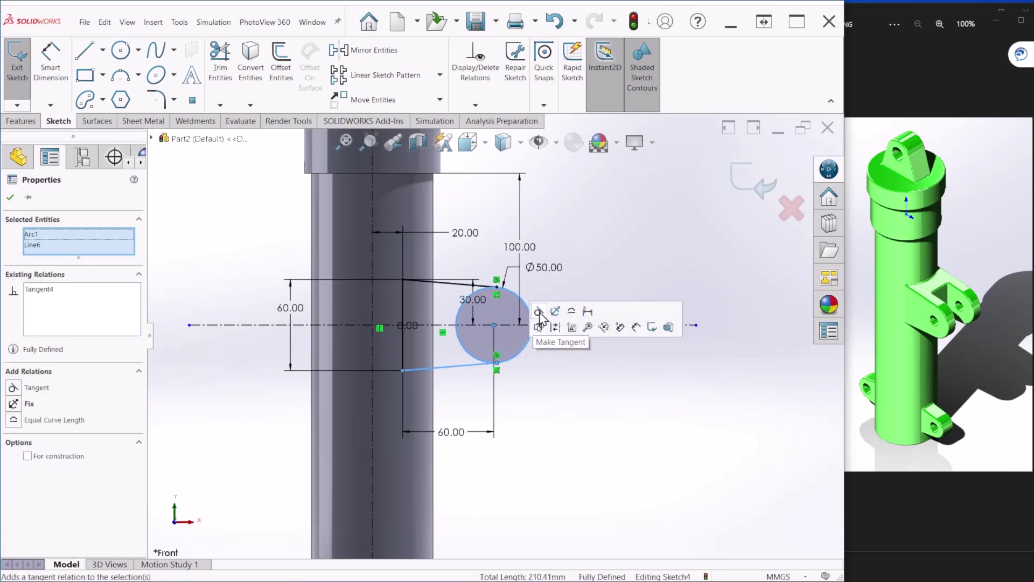
pyautogui.click(538, 325)
# Sketch a pin-hole circle about 16 mm in diameter, concentric with the 50 mm circle.
pyautogui.click(119, 51)
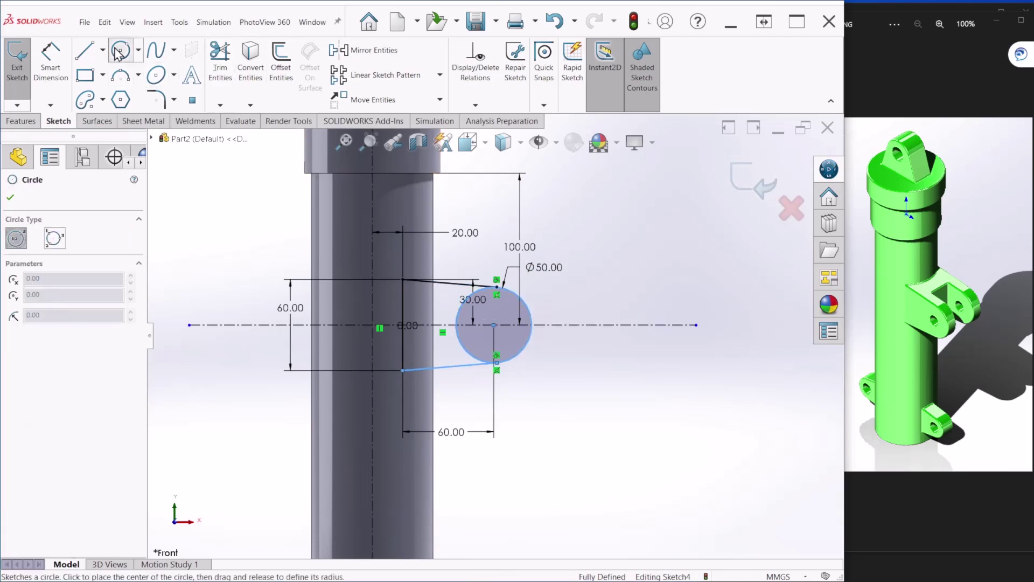
pyautogui.moveTo(495, 326); pyautogui.dragTo(504, 334)
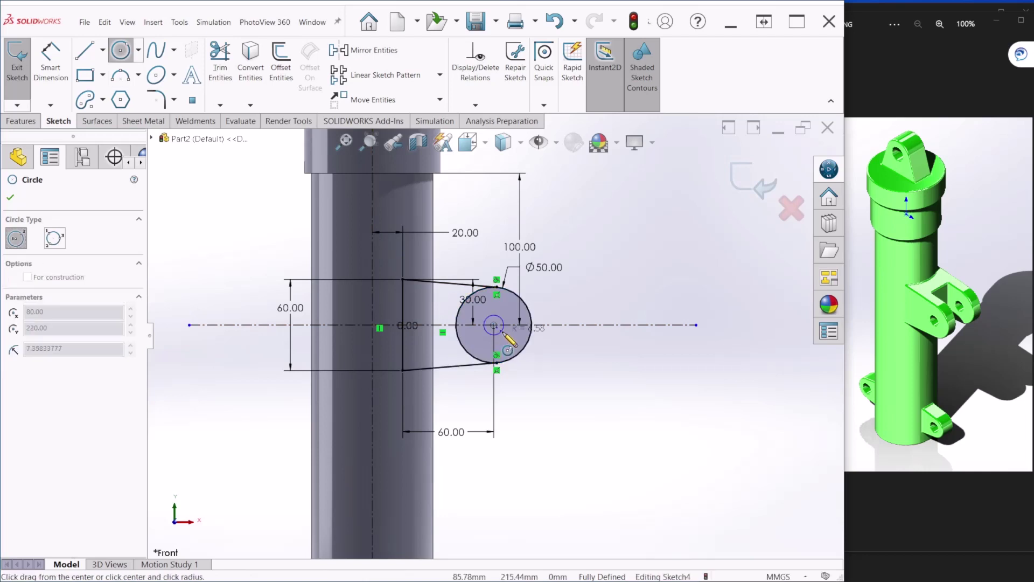
pyautogui.click(112, 58)
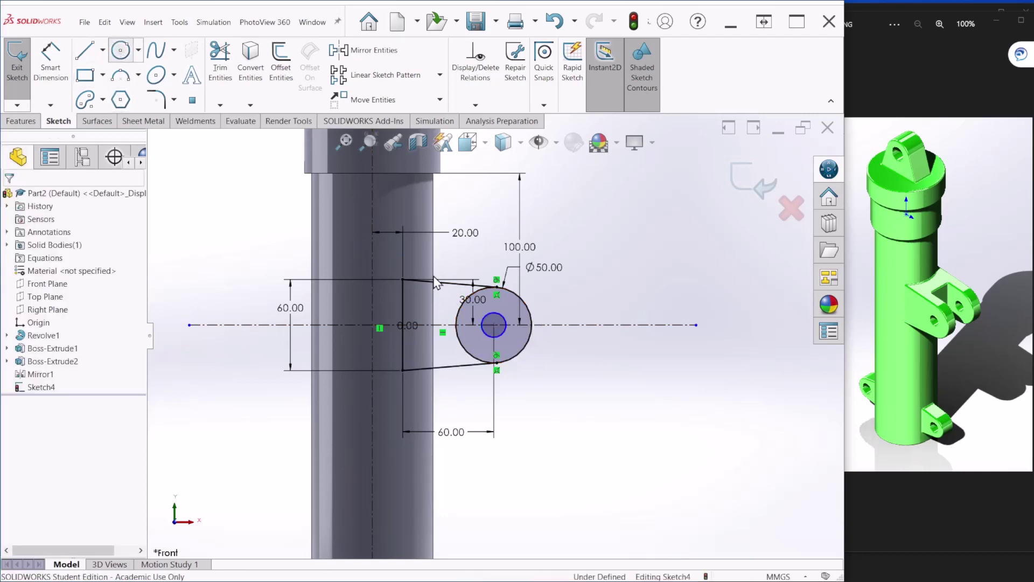
pyautogui.click(120, 50)
pyautogui.click(494, 325)
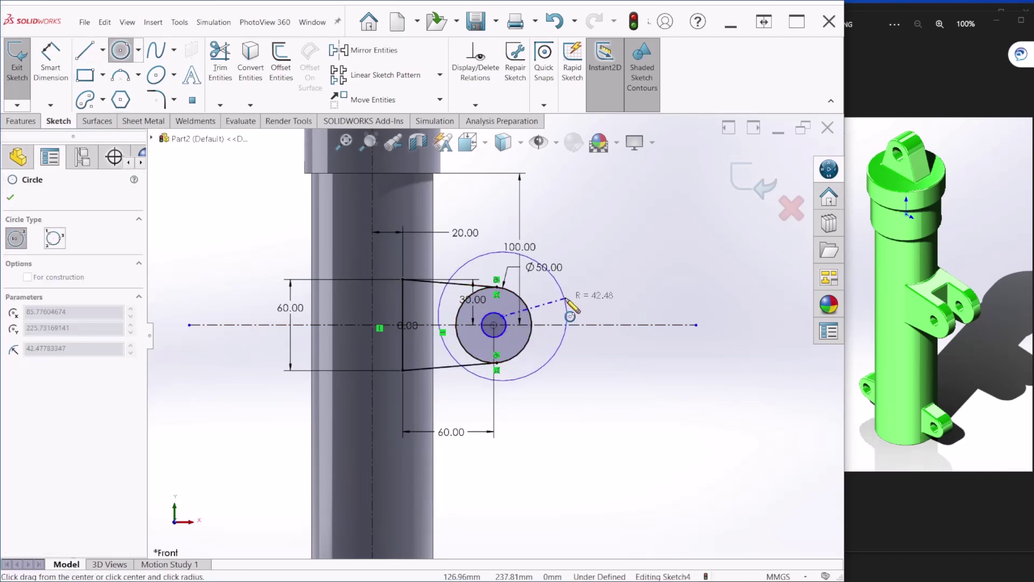
pyautogui.press('Escape')
# Dimension the inner pin-hole circle and set its diameter to 15 mm.
pyautogui.click(57, 71)
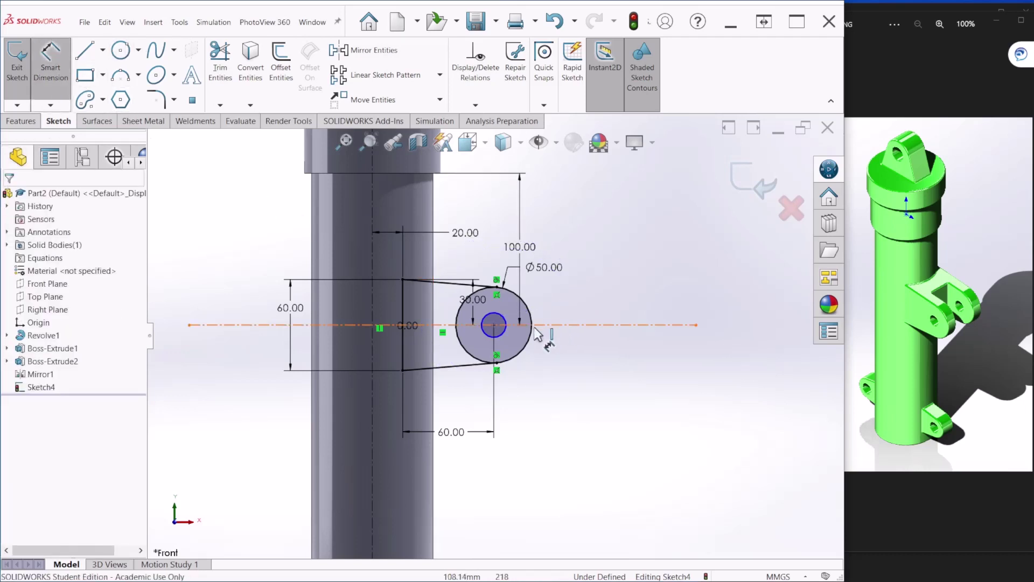
pyautogui.click(498, 322)
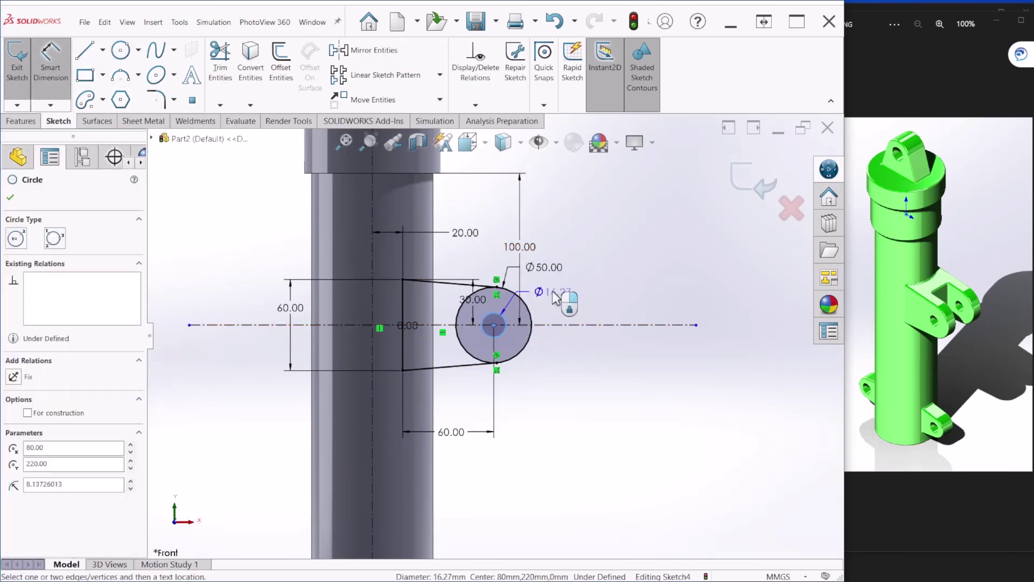
pyautogui.click(558, 296)
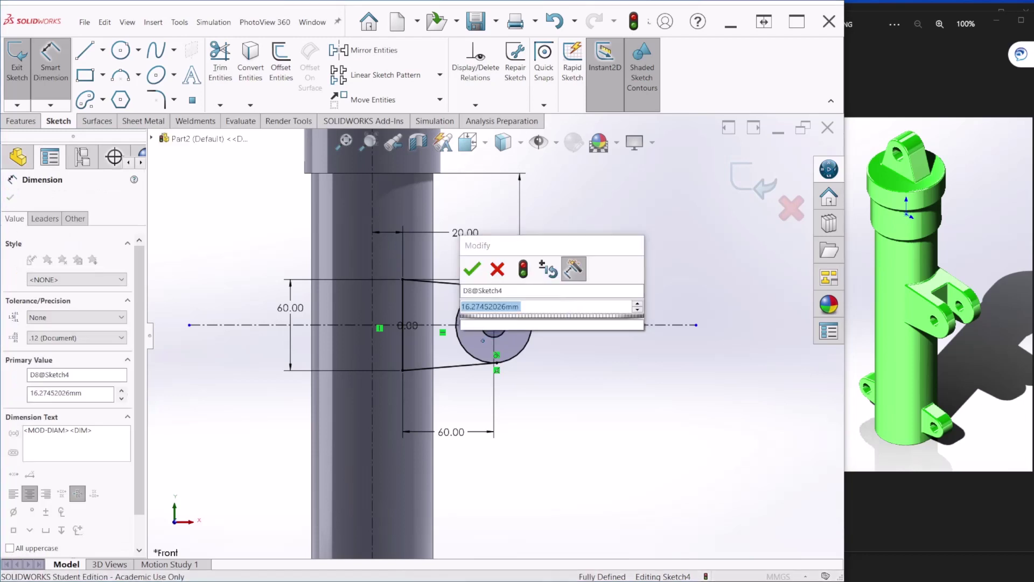
pyautogui.write('15')
pyautogui.press('Return')
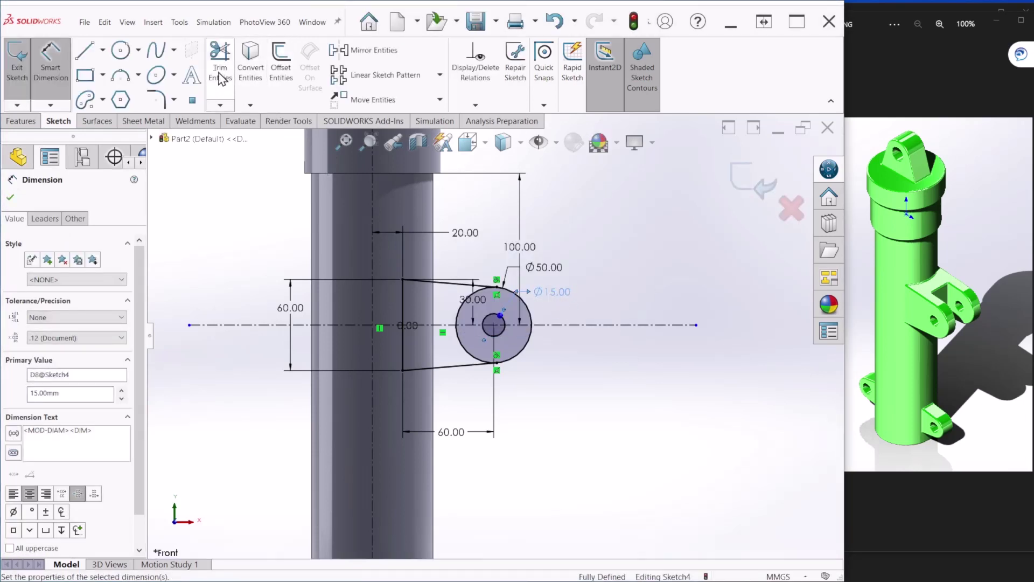
# Trim the 50 mm circle's arc that lies inside the lug outline and exit the sketch.
pyautogui.click(222, 79)
pyautogui.moveTo(462, 316); pyautogui.dragTo(463, 345)
pyautogui.scroll(2, 554, 404)
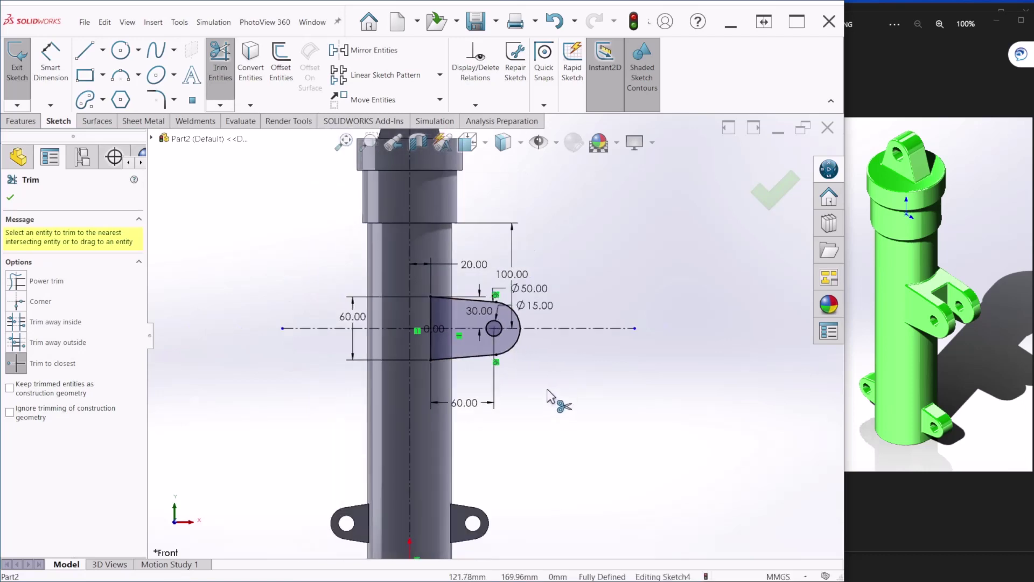
pyautogui.scroll(1, 555, 396)
pyautogui.click(772, 193)
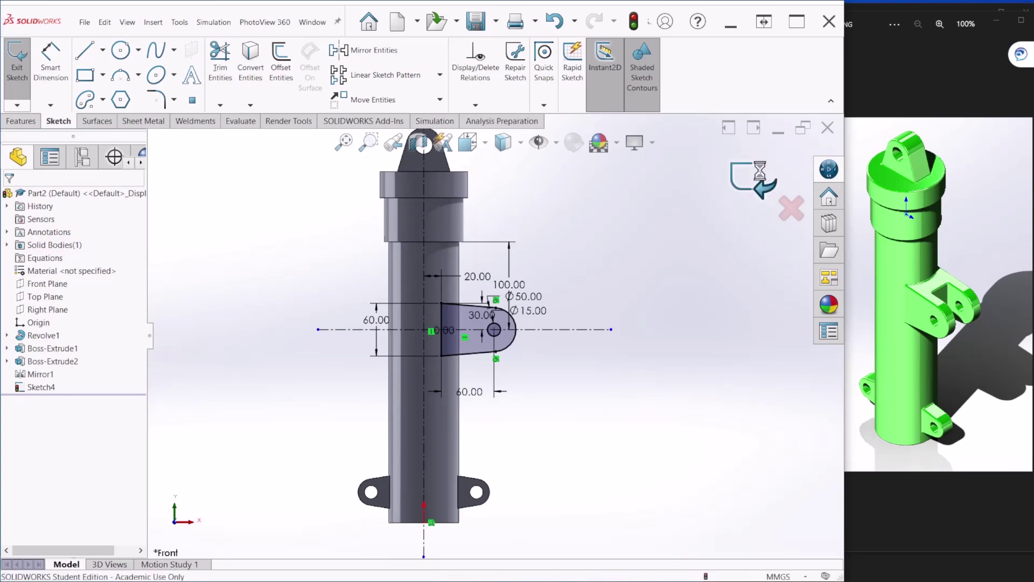
pyautogui.click(759, 175)
# Extrude the middle lug profile 60 mm from the mid plane, merged with the cylinder body.
pyautogui.moveTo(669, 340)
pyautogui.mouseDown(button='middle')
pyautogui.moveTo(612, 358)
pyautogui.moveTo(596, 385)
pyautogui.moveTo(605, 388)
pyautogui.mouseUp(button='middle')
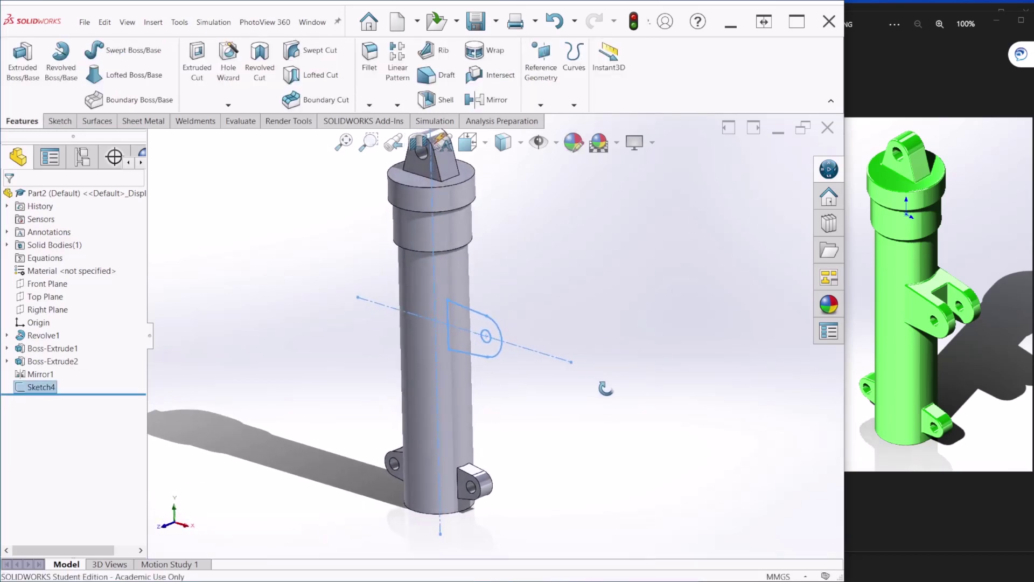
pyautogui.click(20, 80)
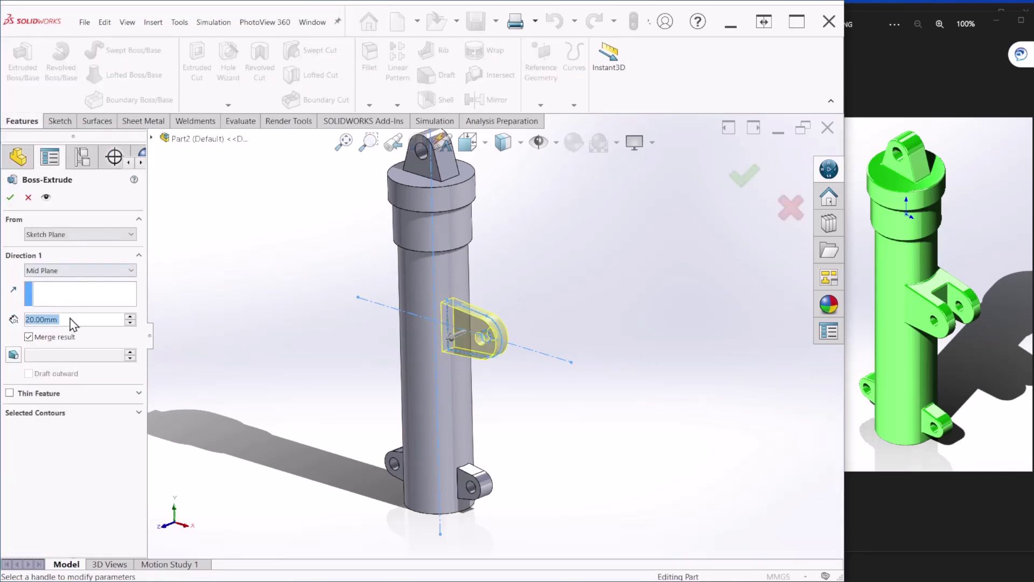
pyautogui.write('60')
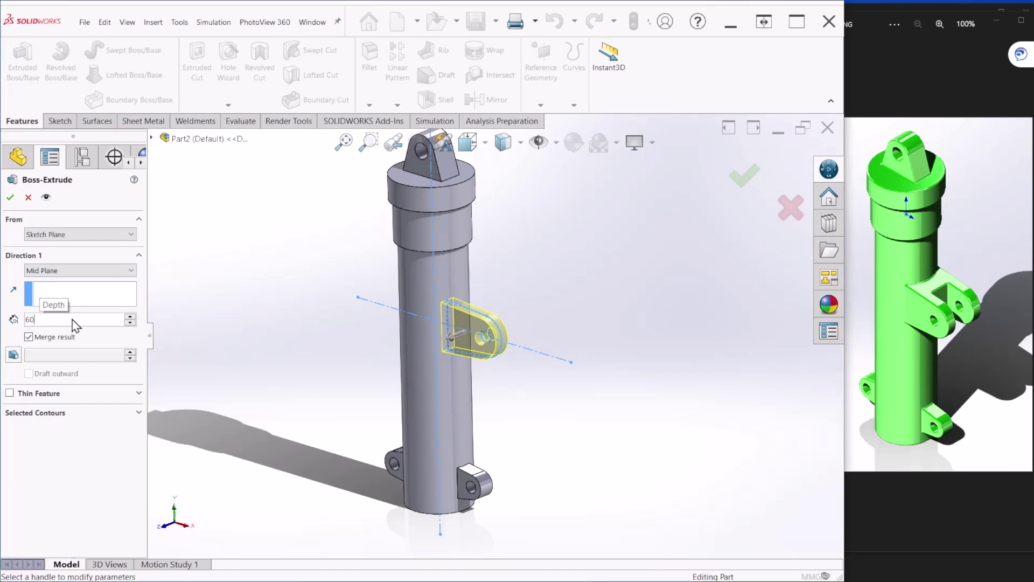
pyautogui.press('Return')
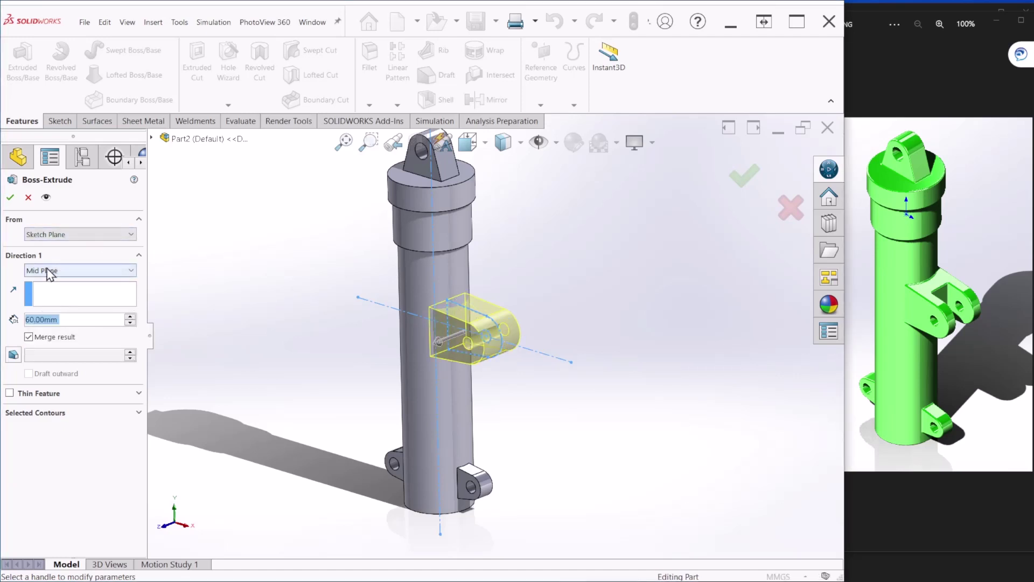
pyautogui.click(744, 174)
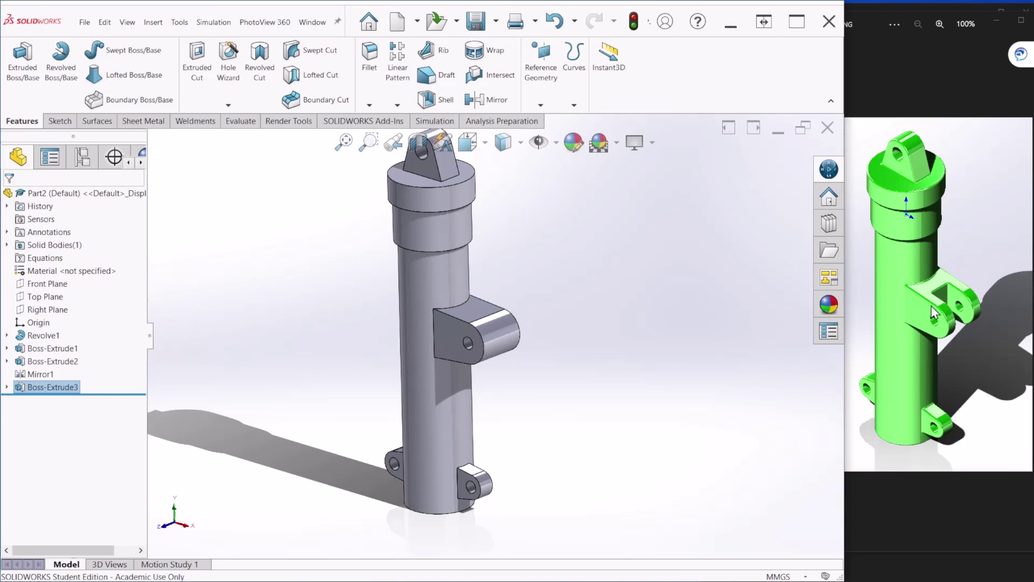
# Sketch a corner rectangle about 78 by 84 mm on the Front Plane, covering the rounded end of the middle lug.
pyautogui.moveTo(518, 399); pyautogui.dragTo(388, 393, button='middle')
pyautogui.click(48, 285)
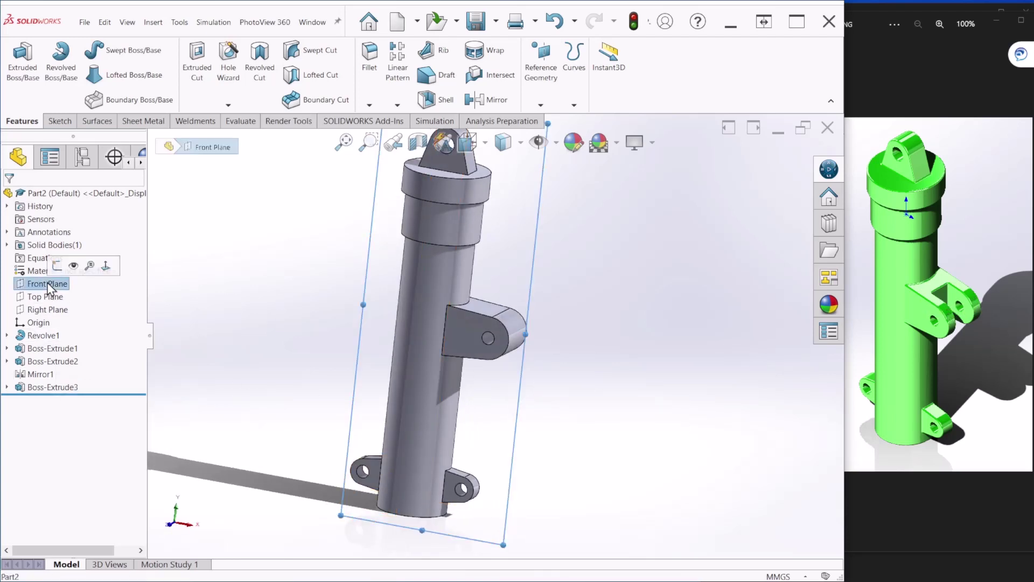
pyautogui.click(58, 266)
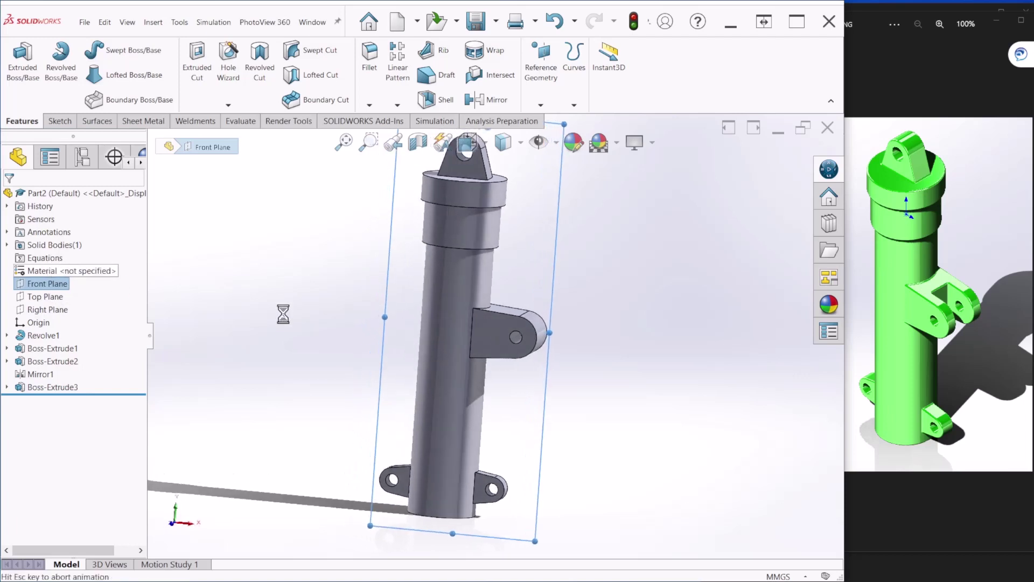
pyautogui.scroll(-2, 561, 358)
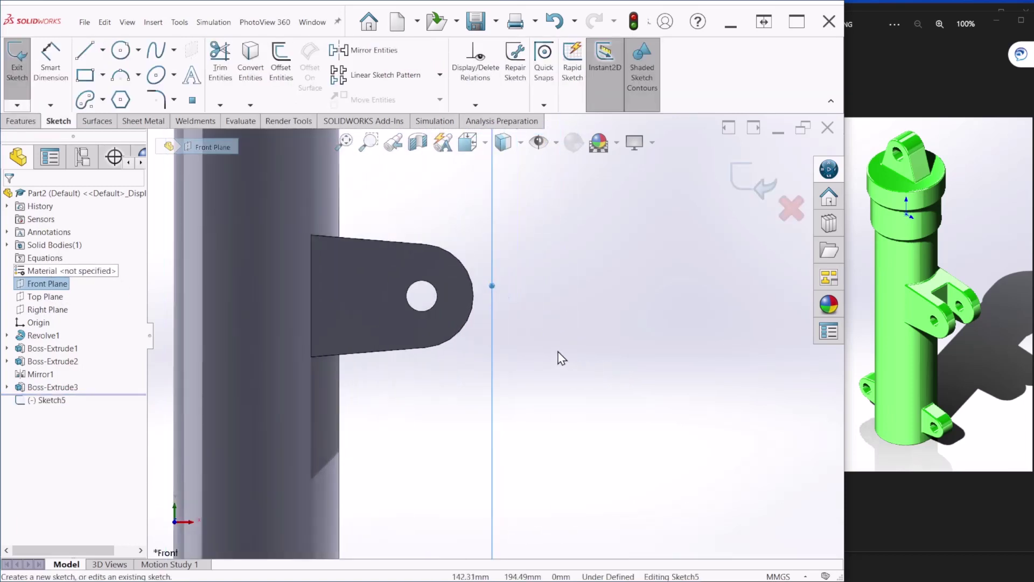
pyautogui.scroll(2, 572, 334)
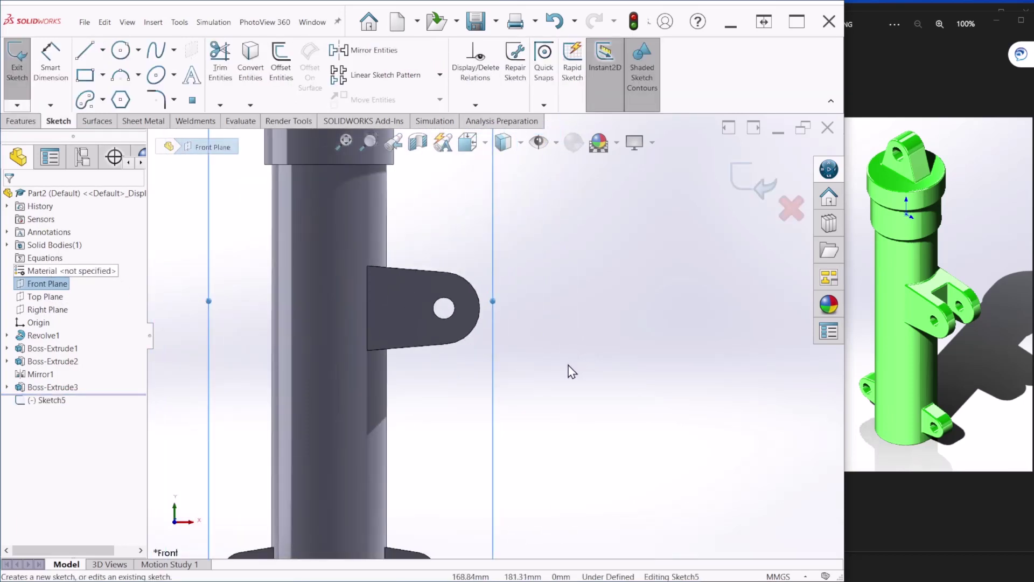
pyautogui.click(85, 76)
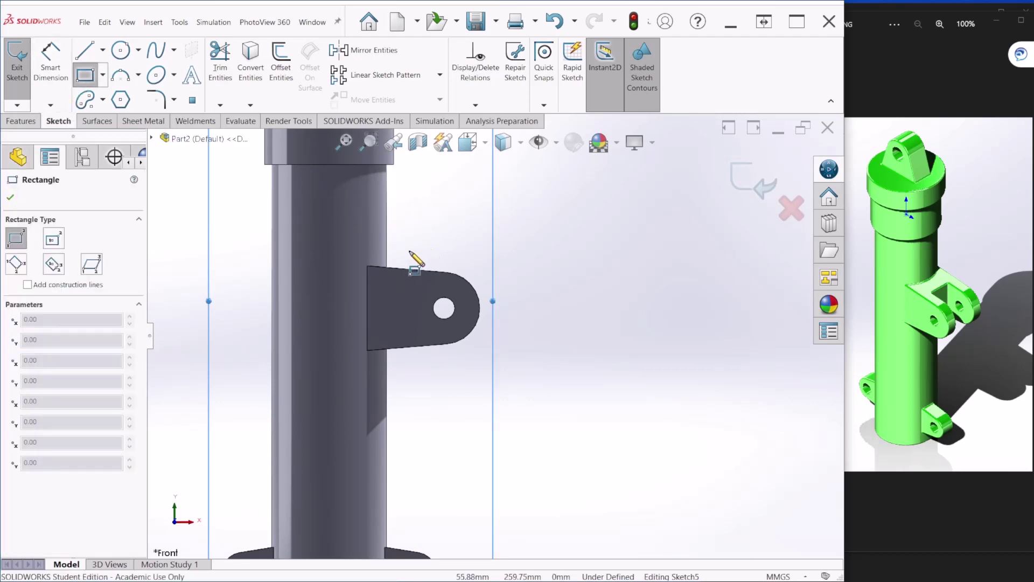
pyautogui.click(405, 251)
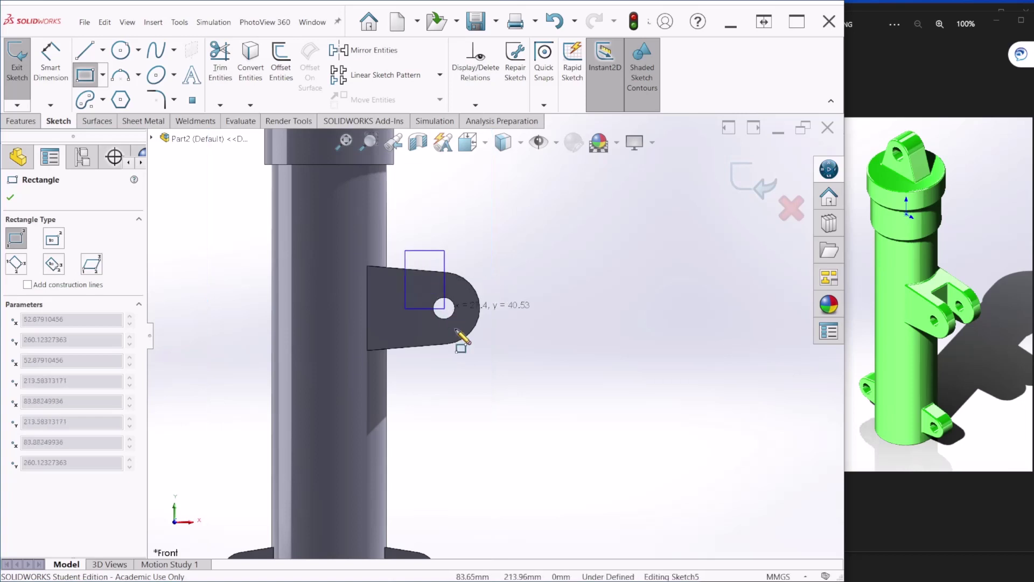
pyautogui.click(519, 371)
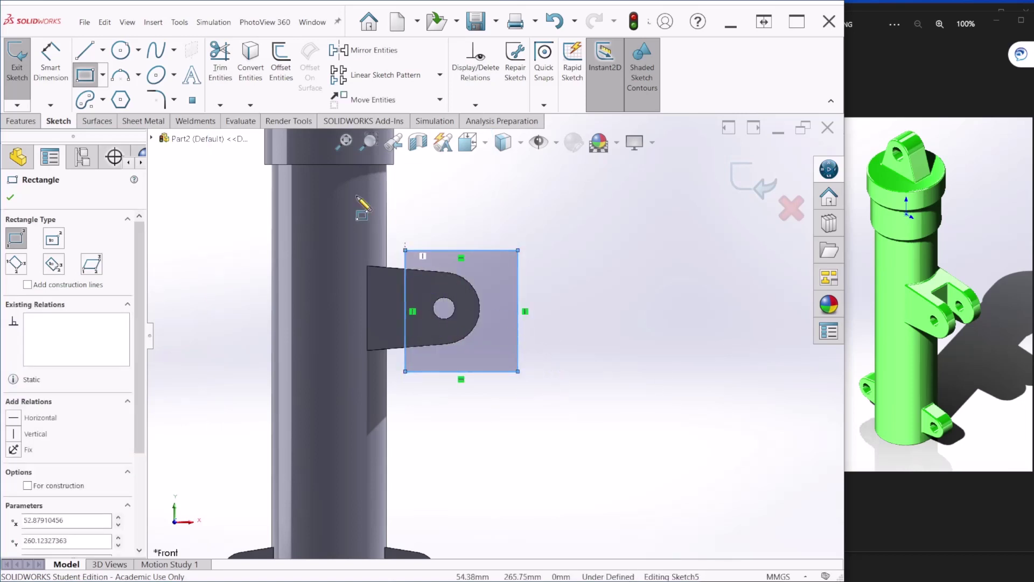
# Dimension the rectangle and set its width to 70 mm and its height to 80 mm.
pyautogui.click(50, 60)
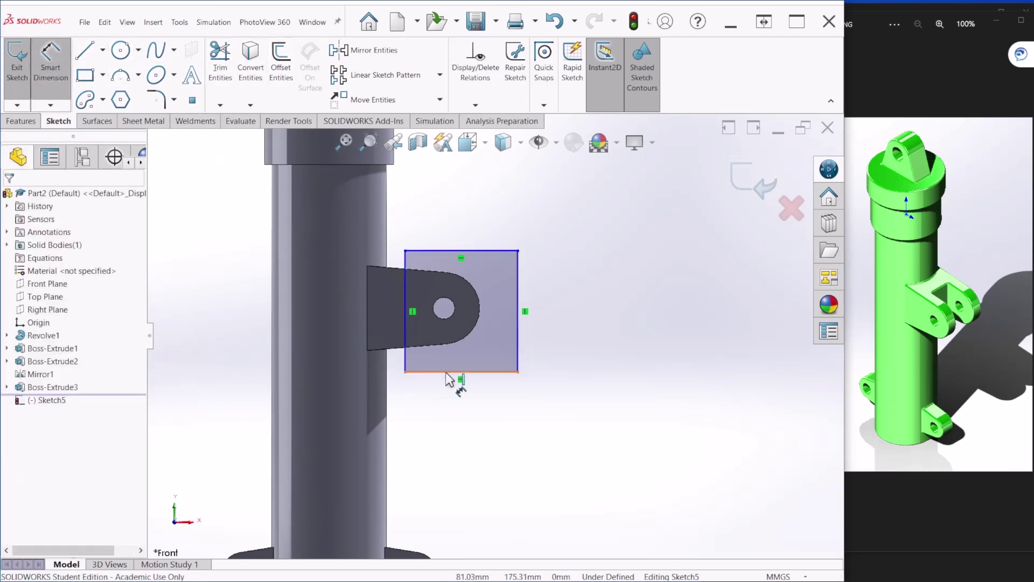
pyautogui.click(480, 406)
pyautogui.click(468, 418)
pyautogui.write('70')
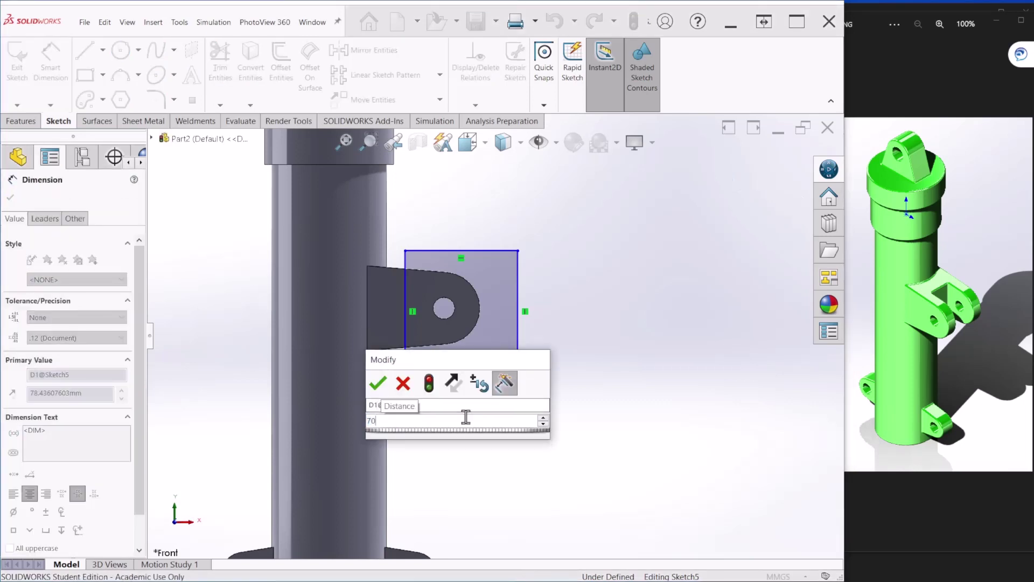
pyautogui.press('Return')
pyautogui.click(503, 313)
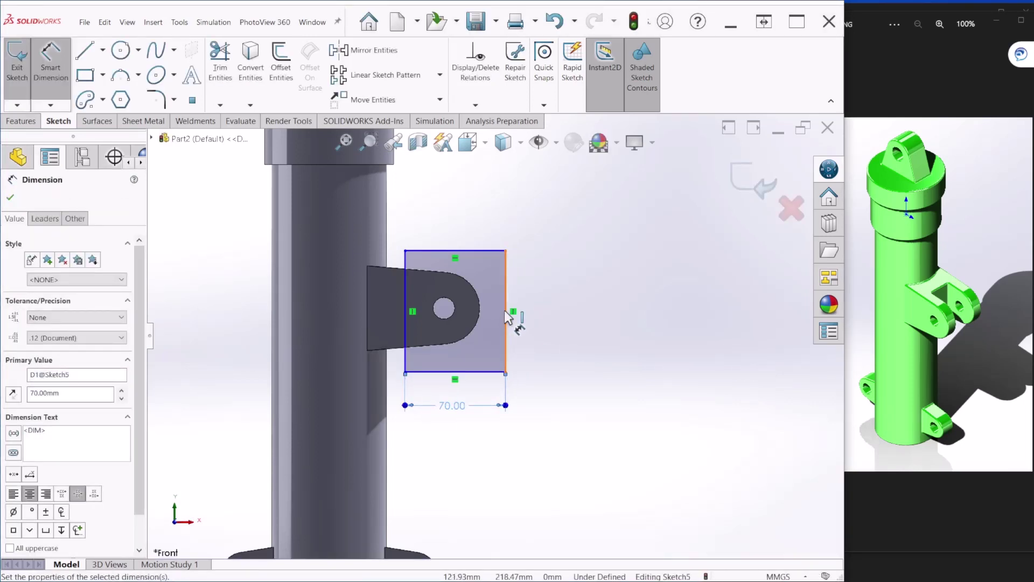
pyautogui.click(566, 322)
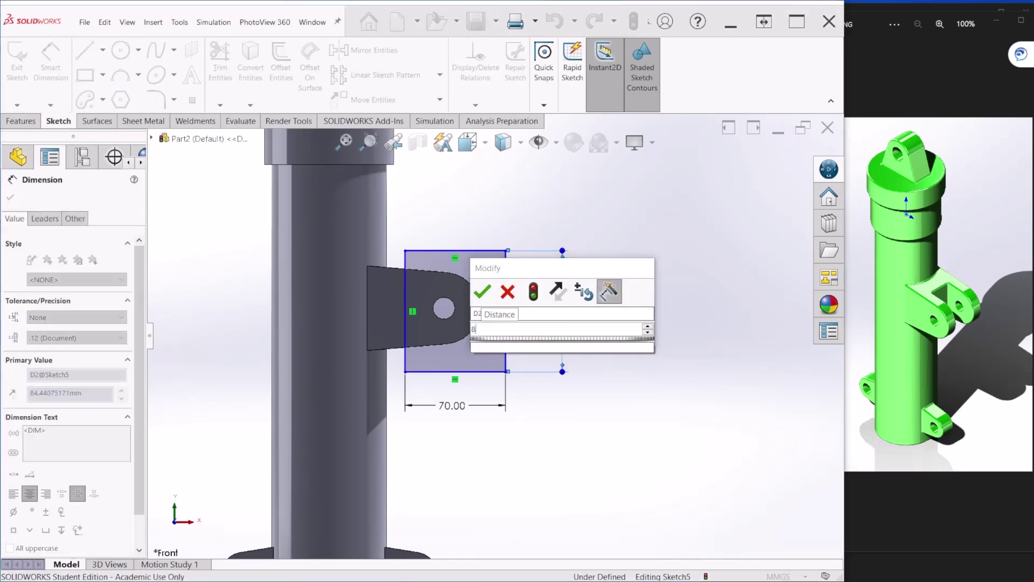
pyautogui.press('Return')
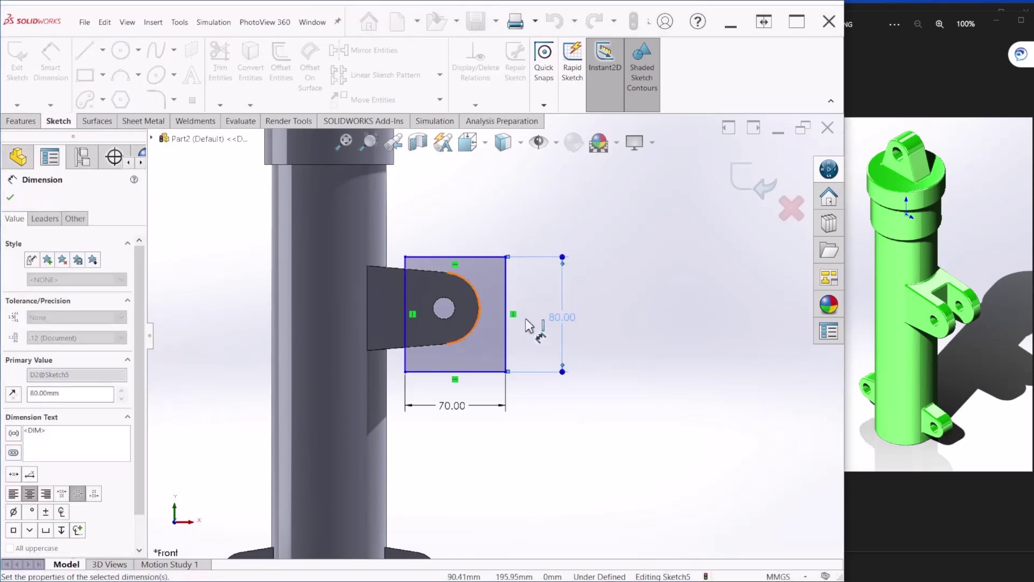
# Dimension the vertical distance from the lug's pin hole to the rectangle's upper edge and set it to 40 mm.
pyautogui.scroll(-2, 445, 305)
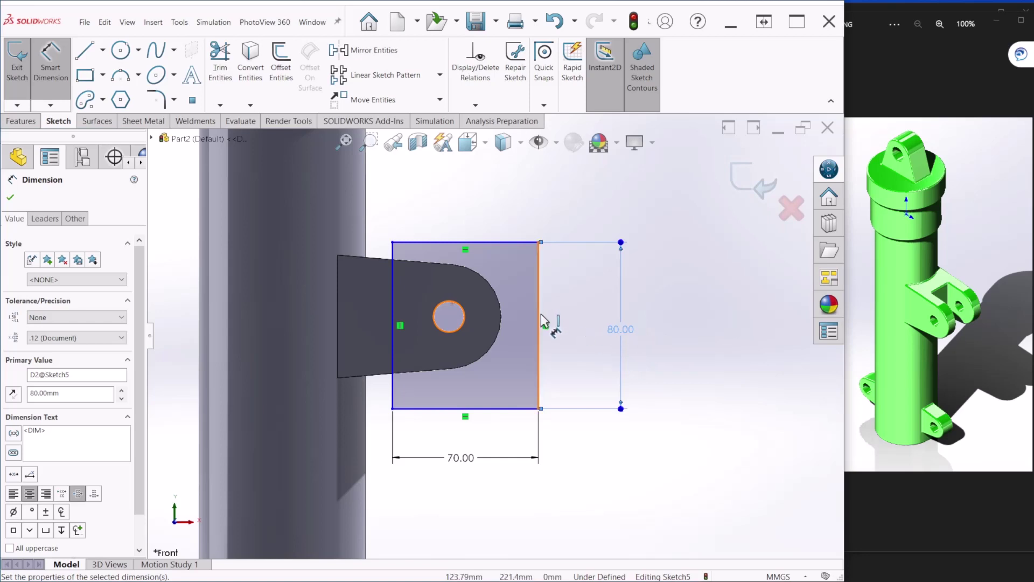
pyautogui.click(464, 319)
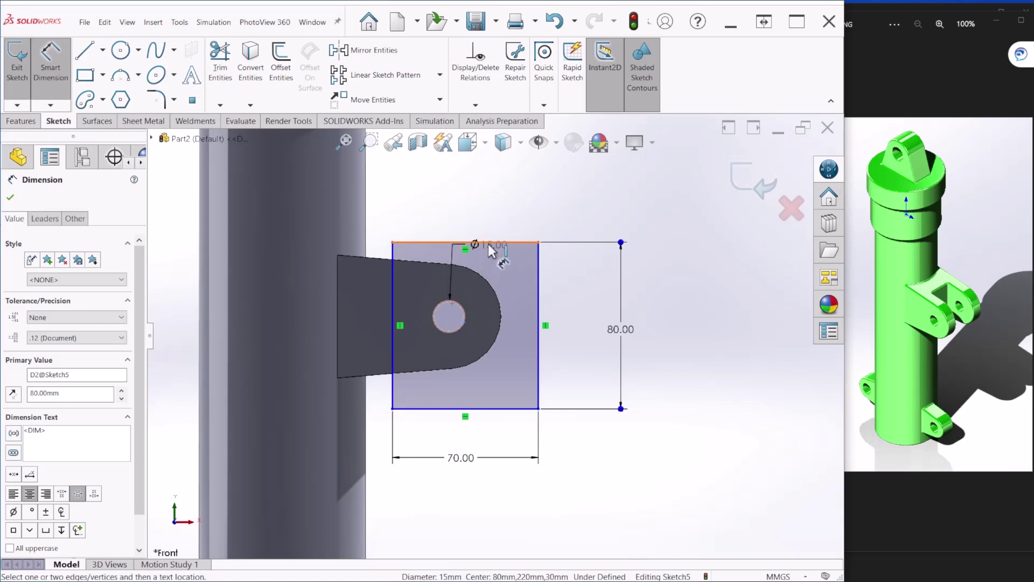
pyautogui.click(489, 243)
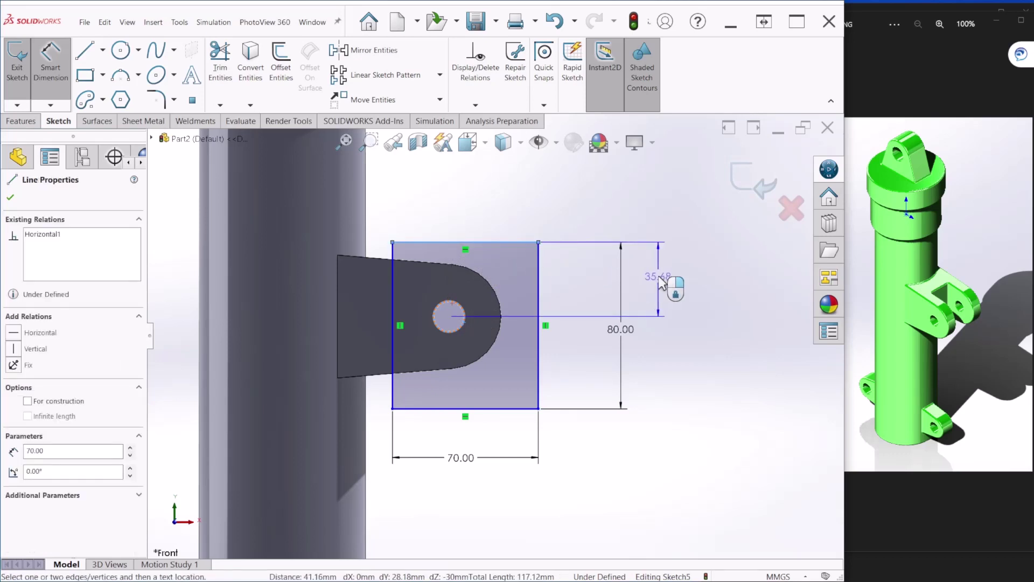
pyautogui.click(662, 280)
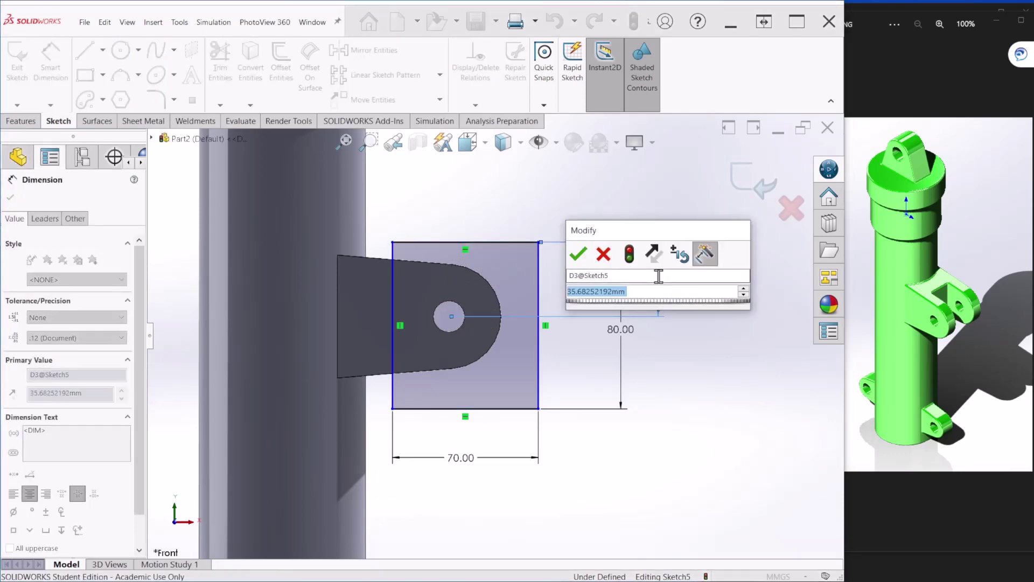
pyautogui.write('40')
pyautogui.press('Return')
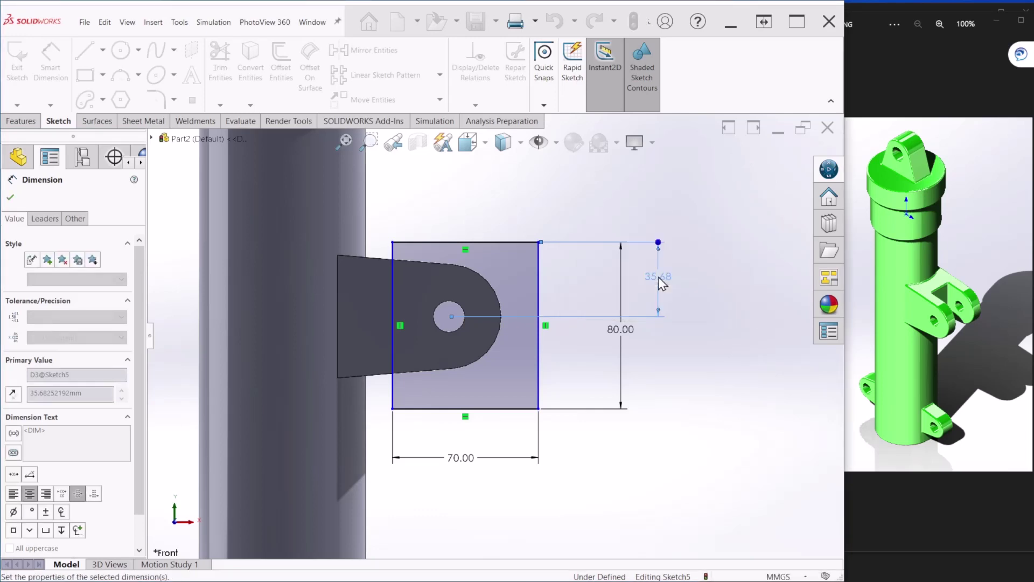
# Set the horizontal distance from the pin hole to the rectangle's edge nearest the cylinder to 20 mm and exit the sketch.
pyautogui.click(454, 328)
pyautogui.click(391, 254)
pyautogui.click(421, 201)
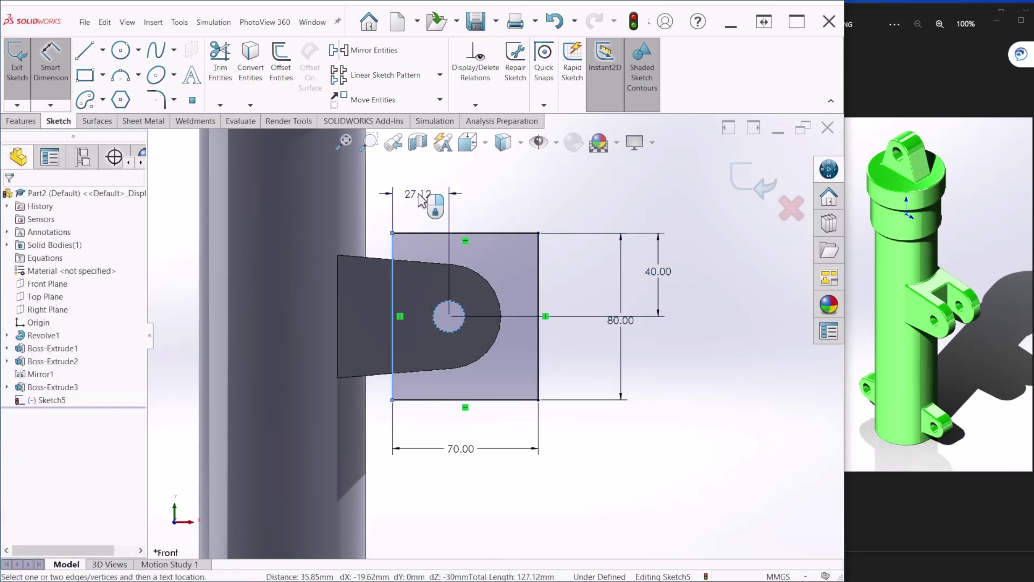
pyautogui.write('20')
pyautogui.press('Return')
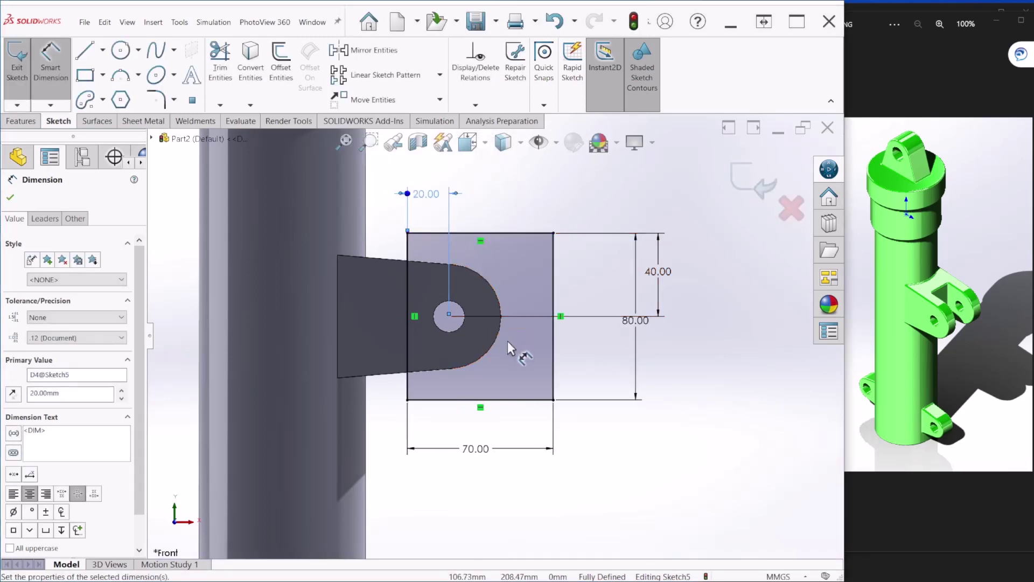
pyautogui.scroll(2, 513, 341)
pyautogui.click(754, 180)
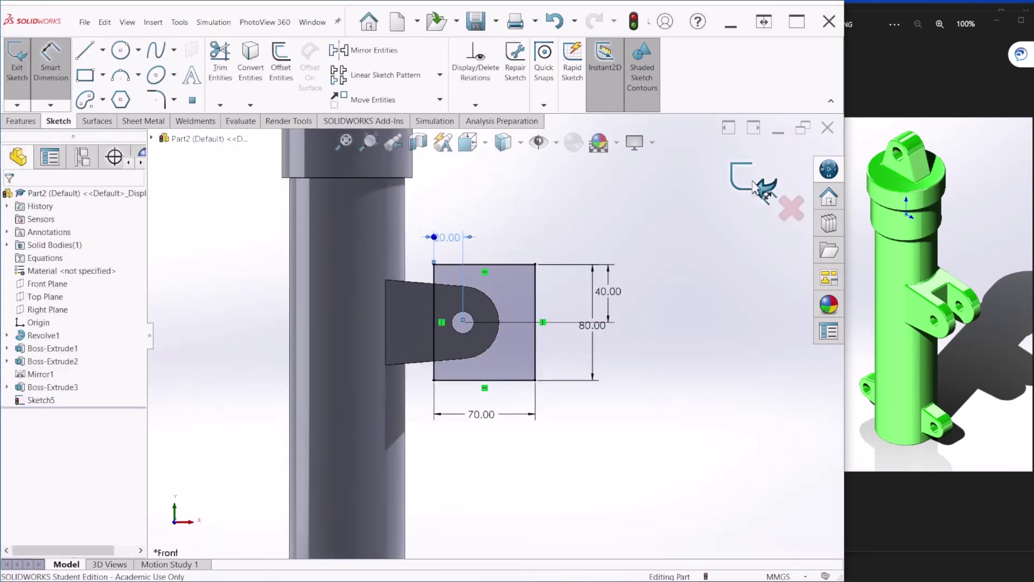
# Cut the clevis slot through the middle lug by extruding the rectangle sketch 30 mm from the mid plane.
pyautogui.moveTo(558, 326); pyautogui.dragTo(658, 438, button='middle')
pyautogui.hotkey('ctrl', '7')
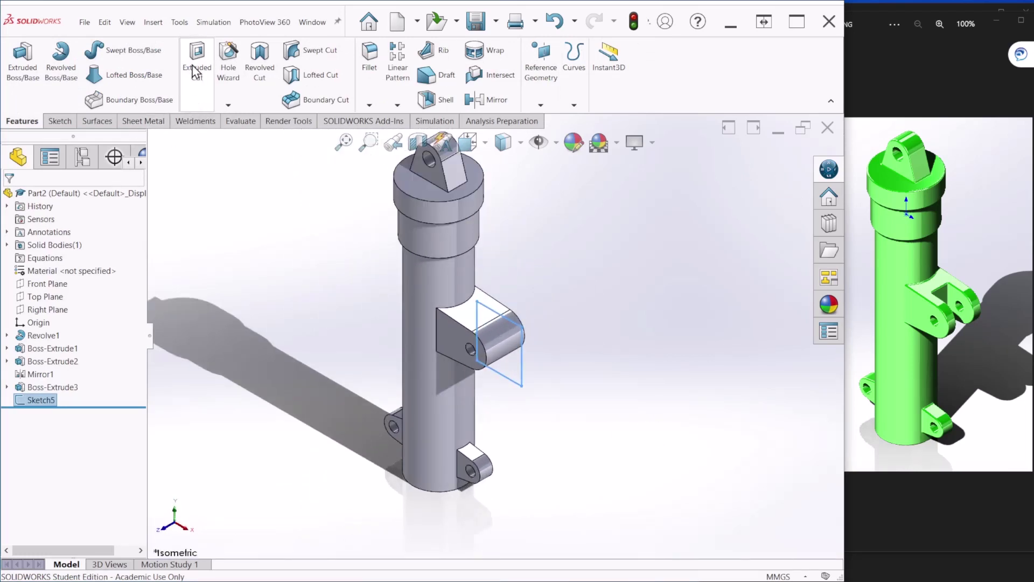
pyautogui.click(196, 71)
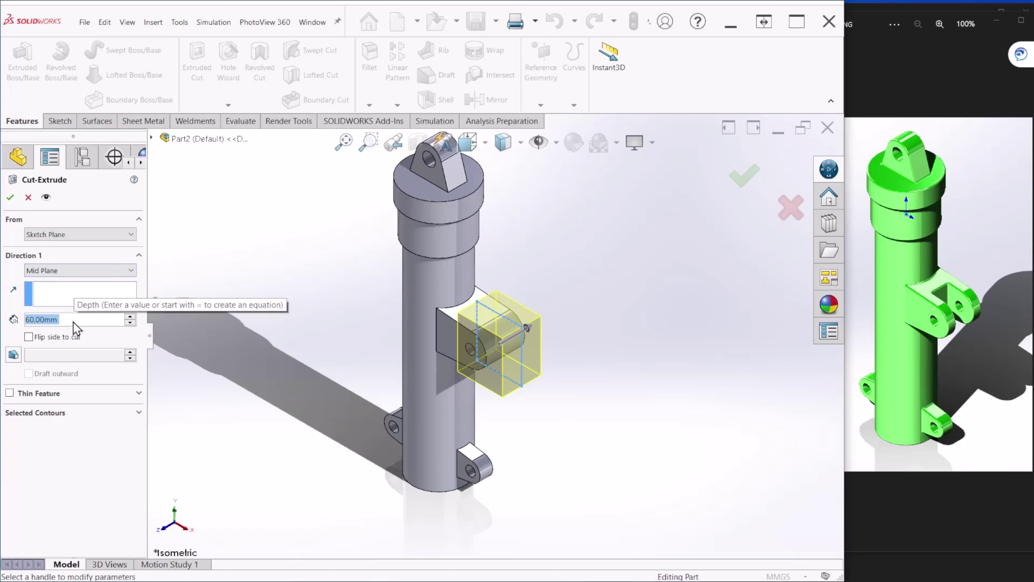
pyautogui.write('30')
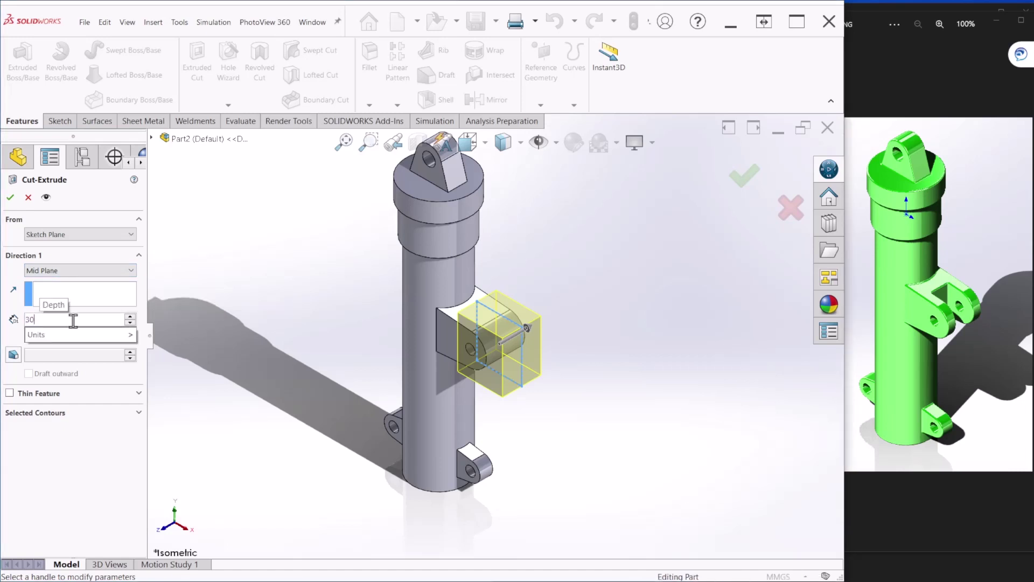
pyautogui.press('Return')
pyautogui.click(744, 176)
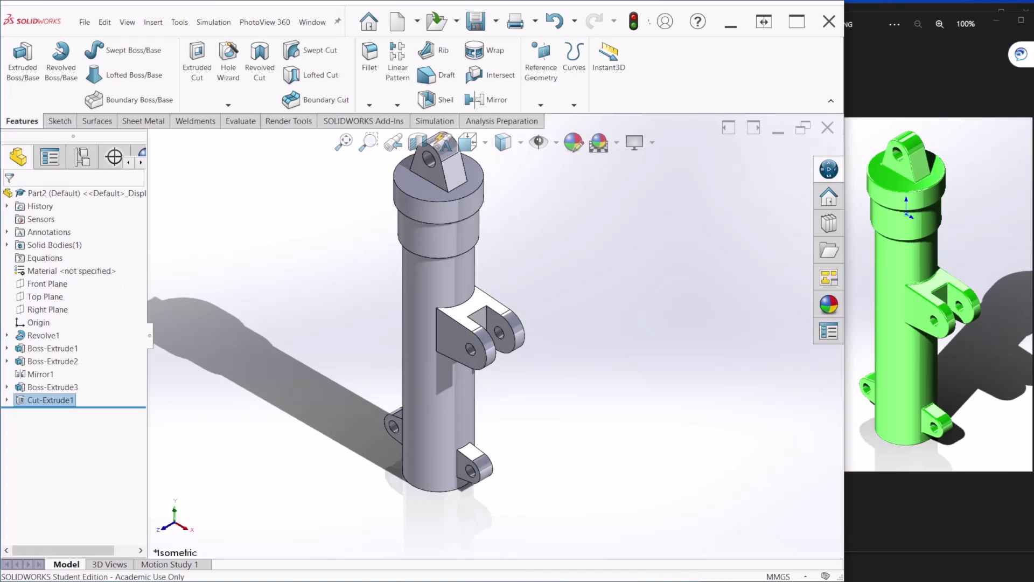
# Examine the slotted middle lug and the cylinder body from several angles, ending in the isometric view.
pyautogui.moveTo(408, 413); pyautogui.dragTo(504, 501, button='middle')
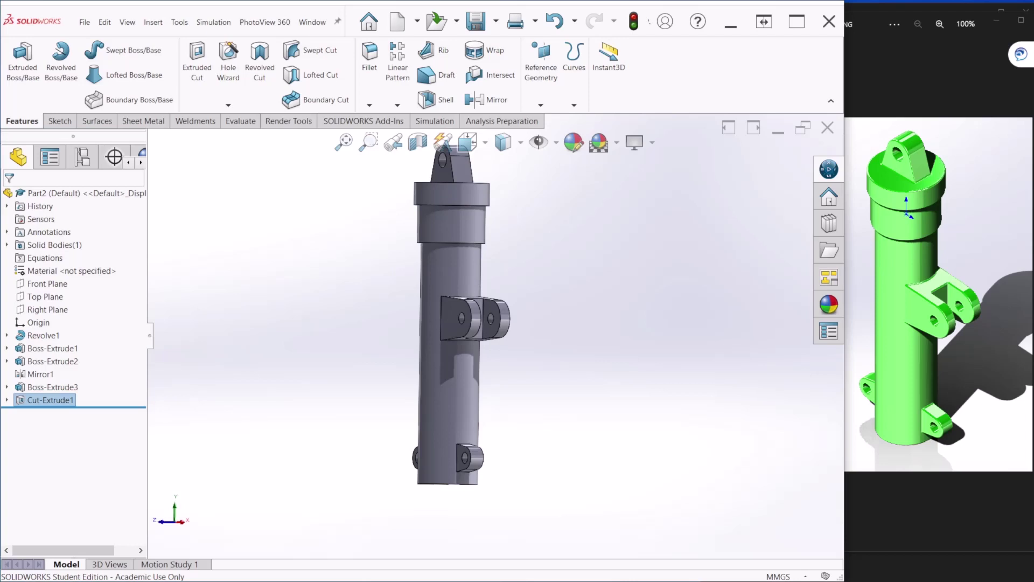
pyautogui.moveTo(452, 325); pyautogui.dragTo(437, 391, button='middle')
pyautogui.moveTo(440, 386); pyautogui.dragTo(464, 302, button='middle')
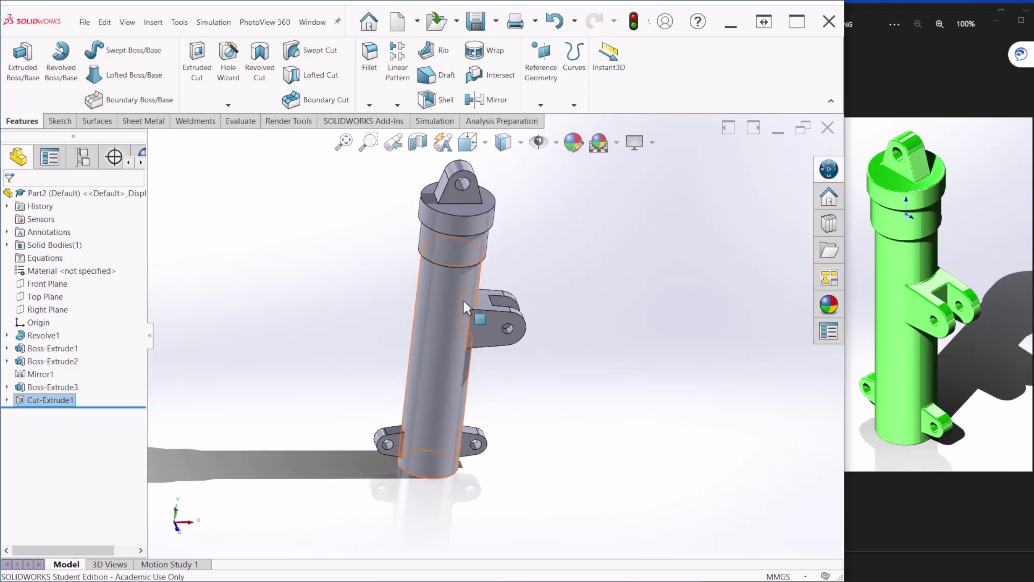
pyautogui.moveTo(526, 382); pyautogui.dragTo(510, 345, button='middle')
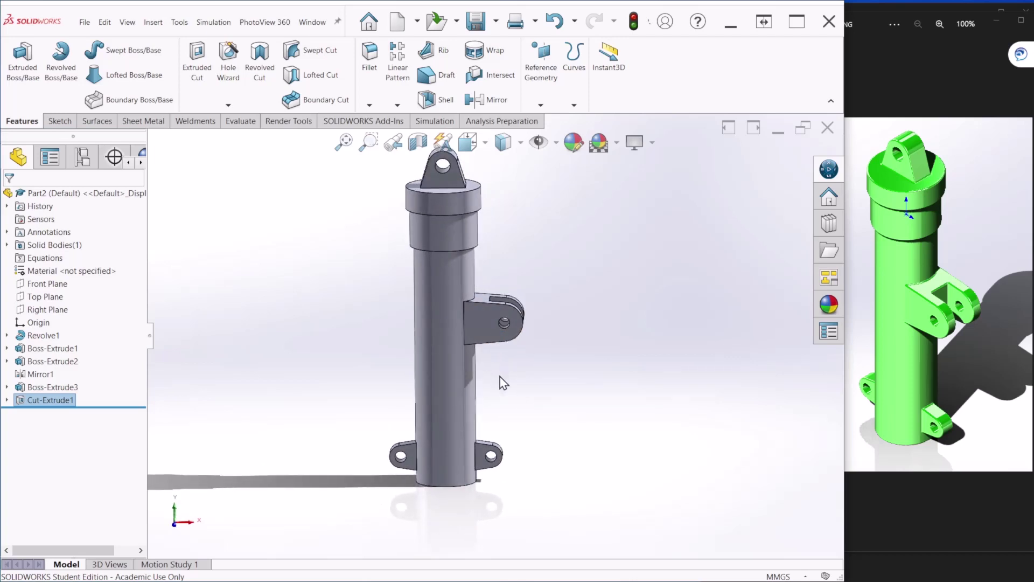
pyautogui.moveTo(531, 445); pyautogui.dragTo(470, 388, button='middle')
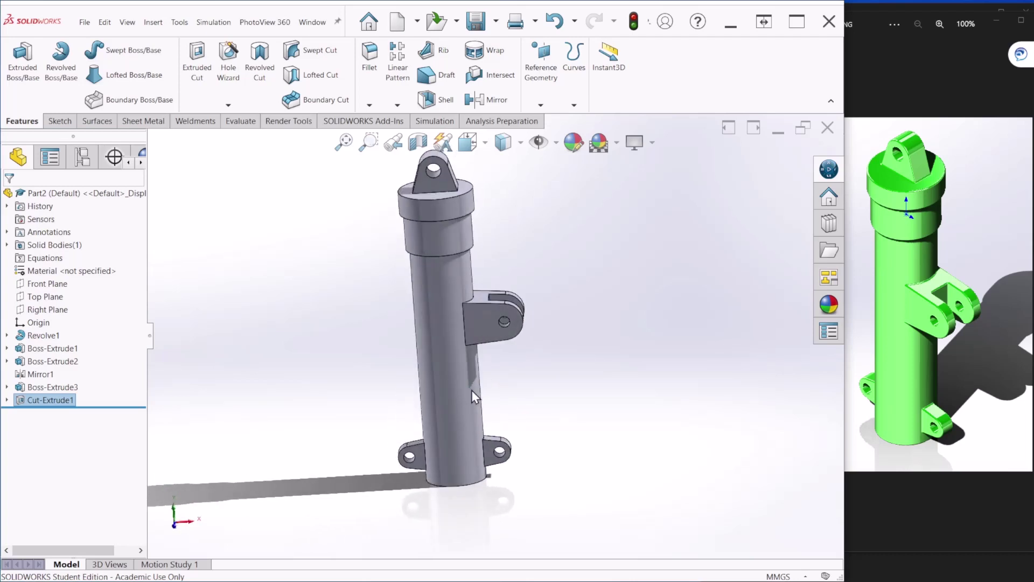
pyautogui.moveTo(378, 350); pyautogui.dragTo(413, 368, button='middle')
pyautogui.hotkey('ctrl', '7')
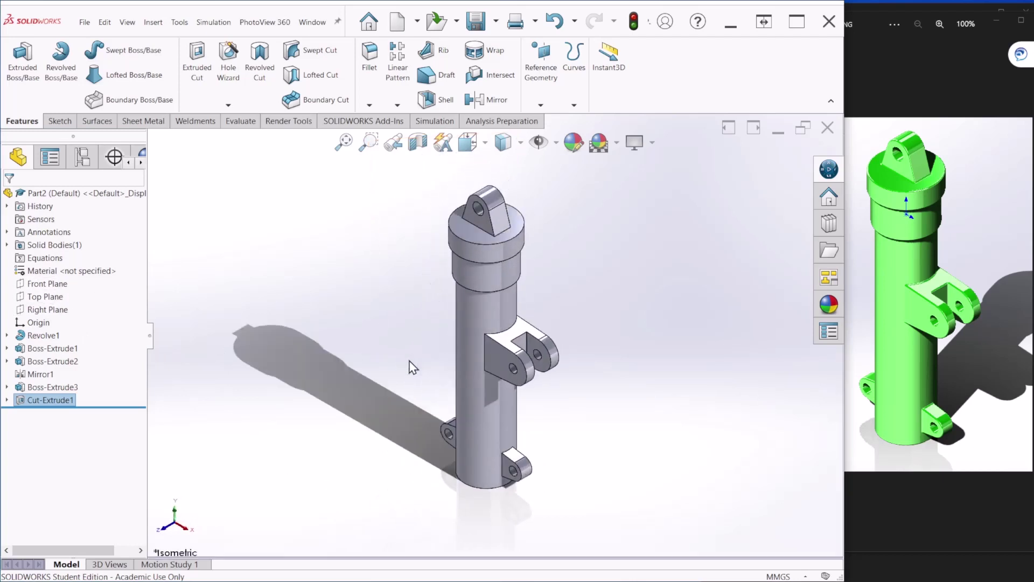
# On the Front Plane, sketch a tall rectangle about 20 mm wide inside the cylinder tube, between its collar and base.
pyautogui.click(30, 286)
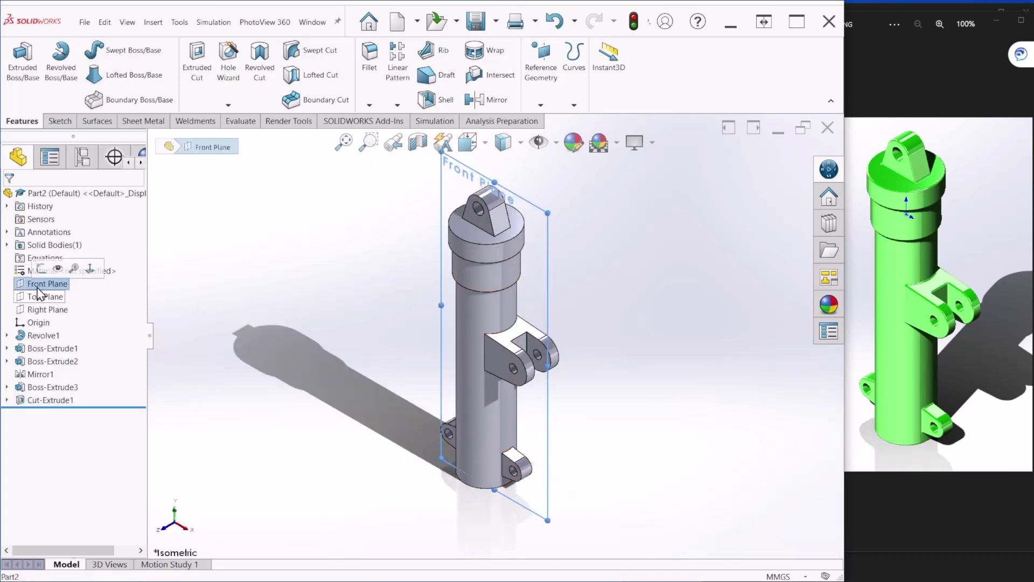
pyautogui.click(40, 269)
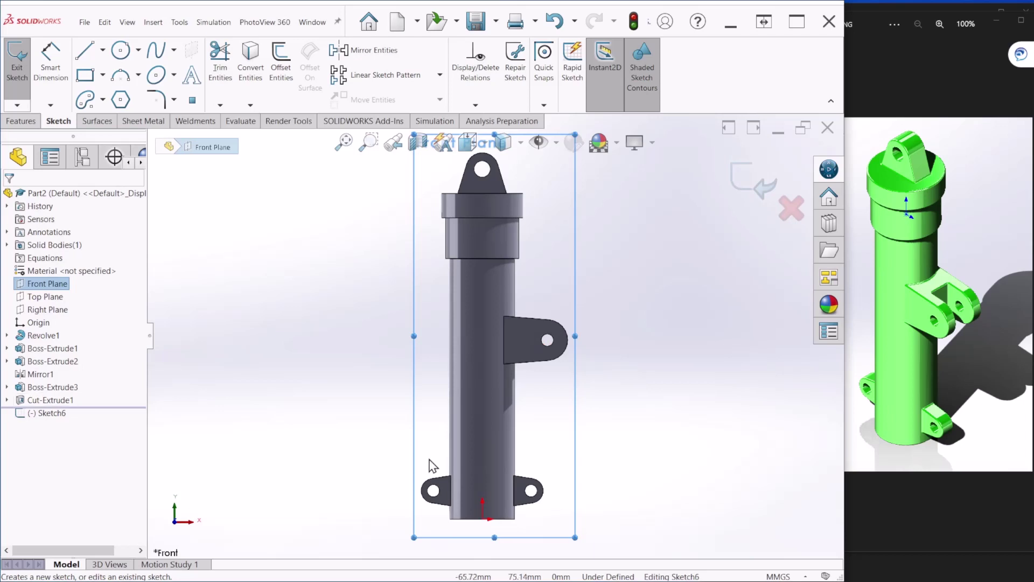
pyautogui.click(92, 75)
pyautogui.click(505, 266)
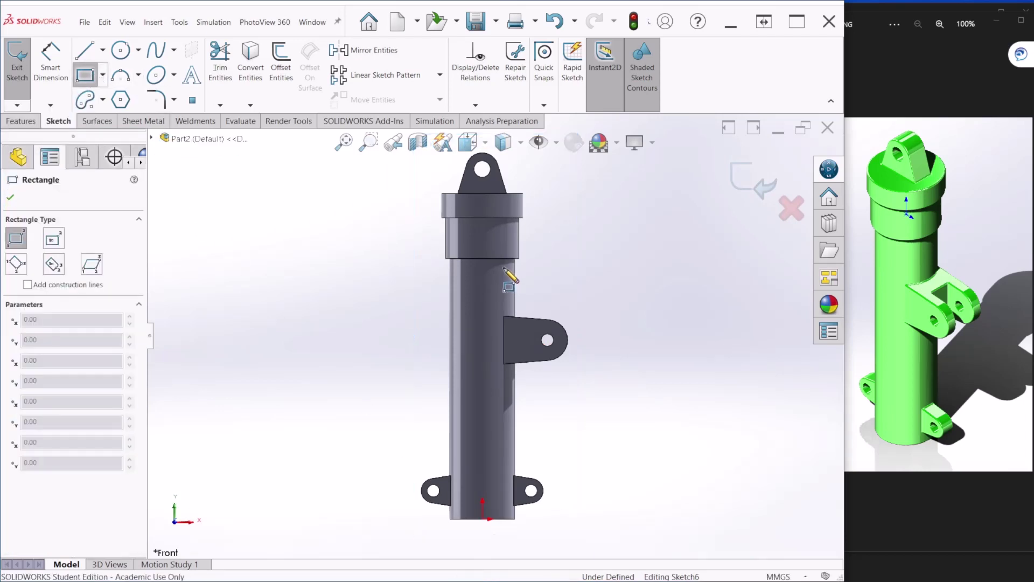
pyautogui.click(488, 507)
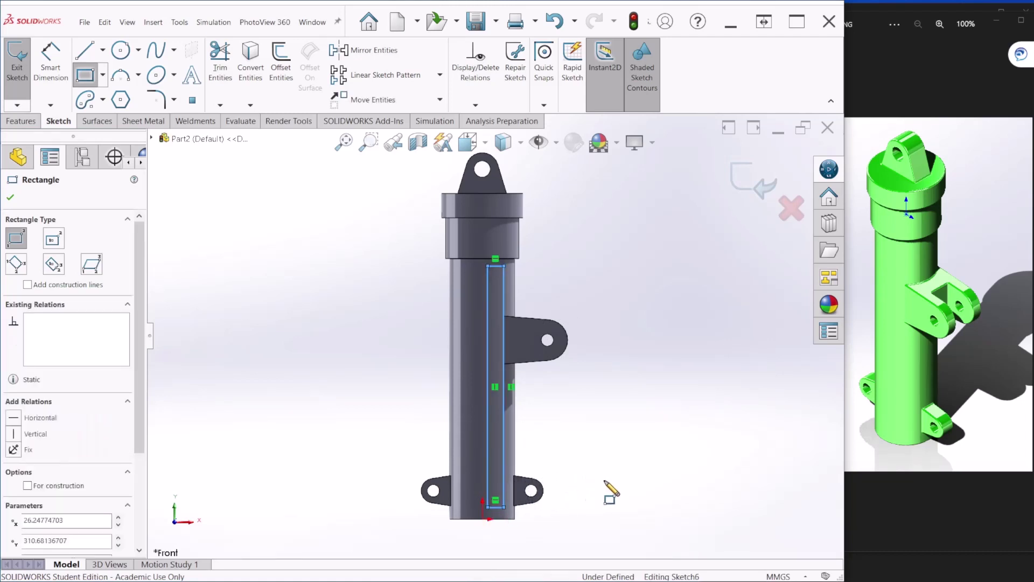
pyautogui.press('Escape')
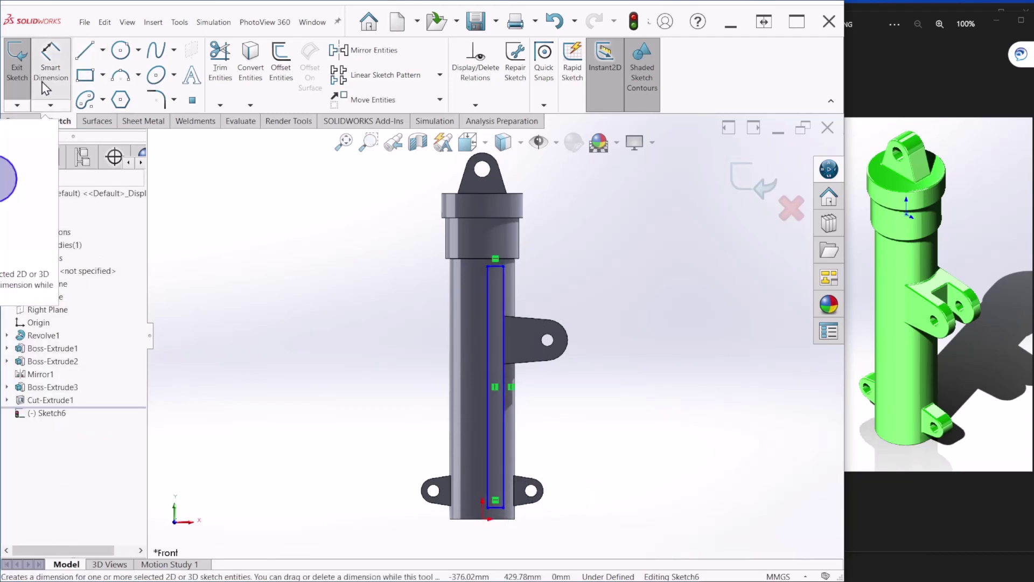
# Dimension the rectangle's upper edge to the collar's lower edge and set the distance to 0 mm.
pyautogui.click(50, 61)
pyautogui.scroll(-3, 504, 282)
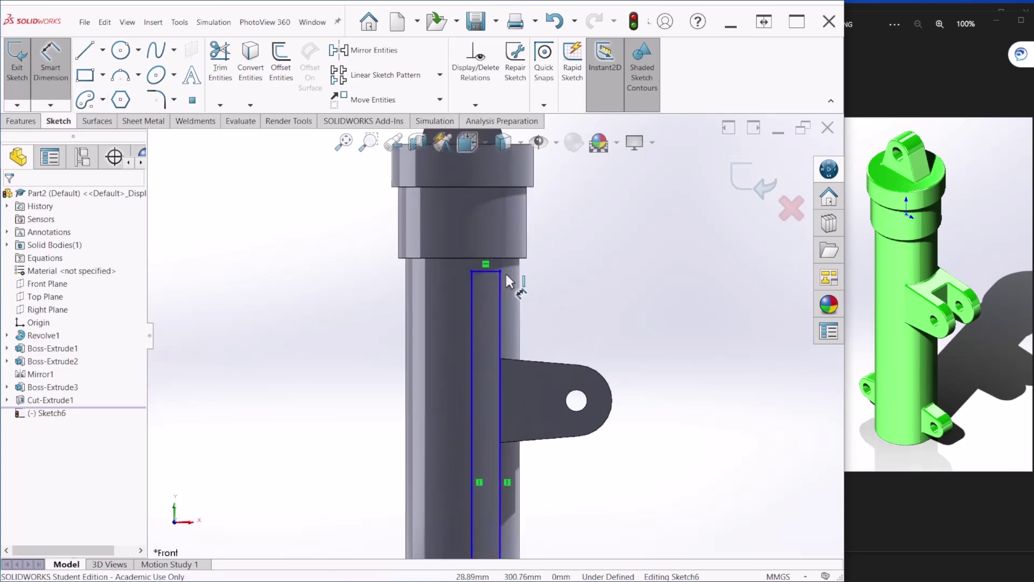
pyautogui.click(495, 272)
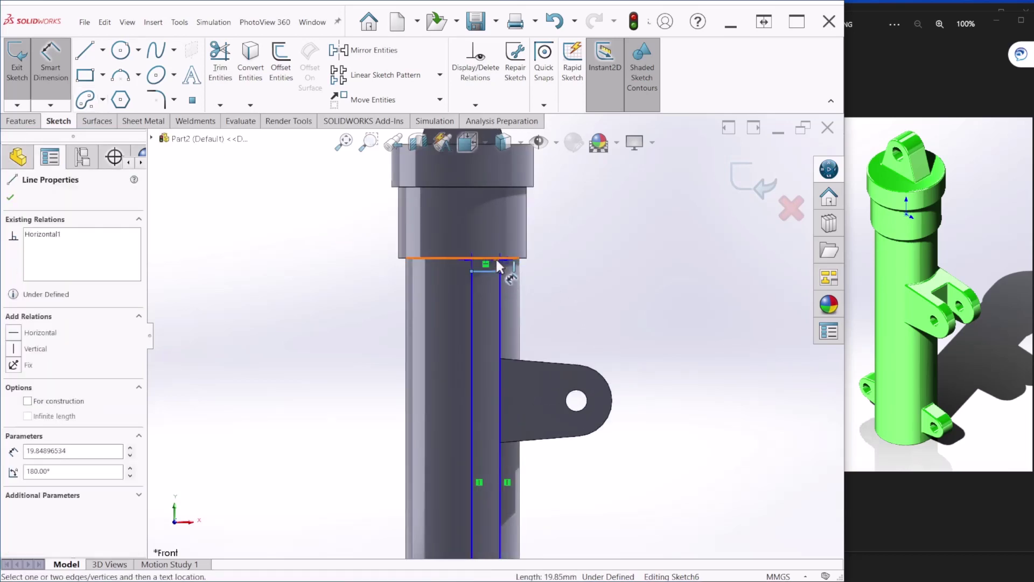
pyautogui.click(497, 261)
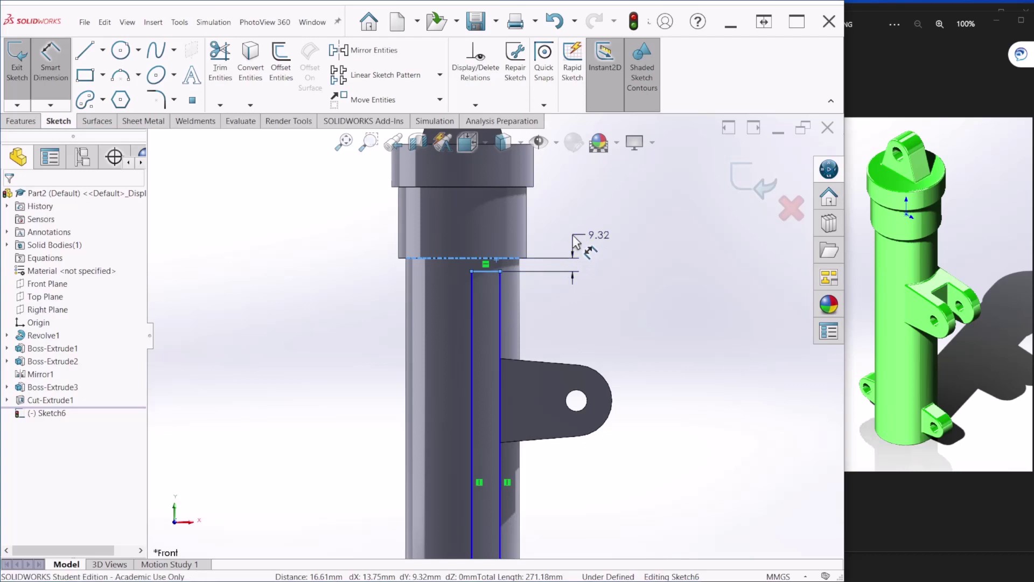
pyautogui.click(576, 242)
pyautogui.write('0')
pyautogui.press('Return')
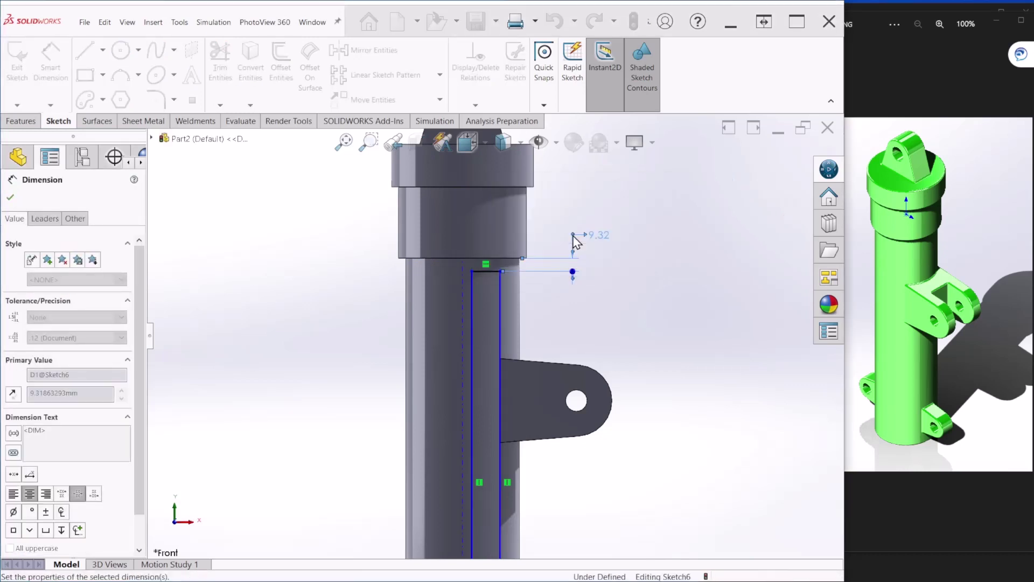
# Dimension the rectangle's long side nearest the middle lug to the tube's outer edge and set the distance to 5 mm.
pyautogui.scroll(-2, 576, 245)
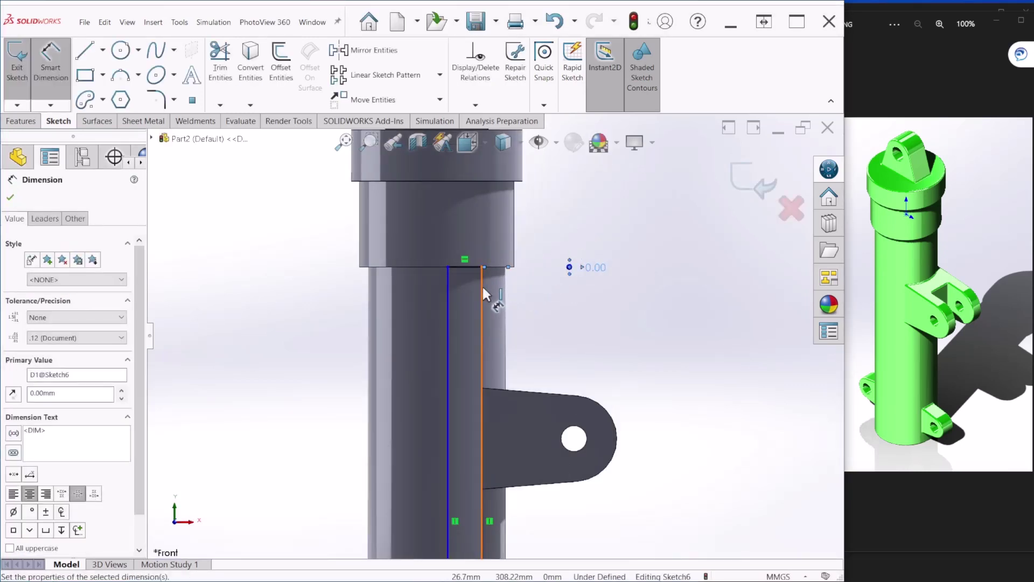
pyautogui.click(483, 285)
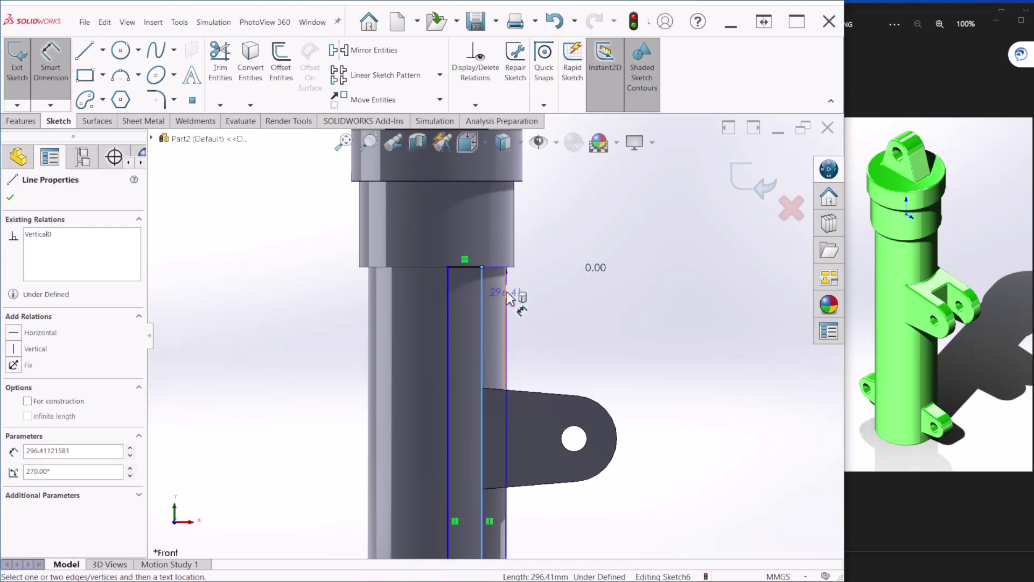
pyautogui.click(506, 299)
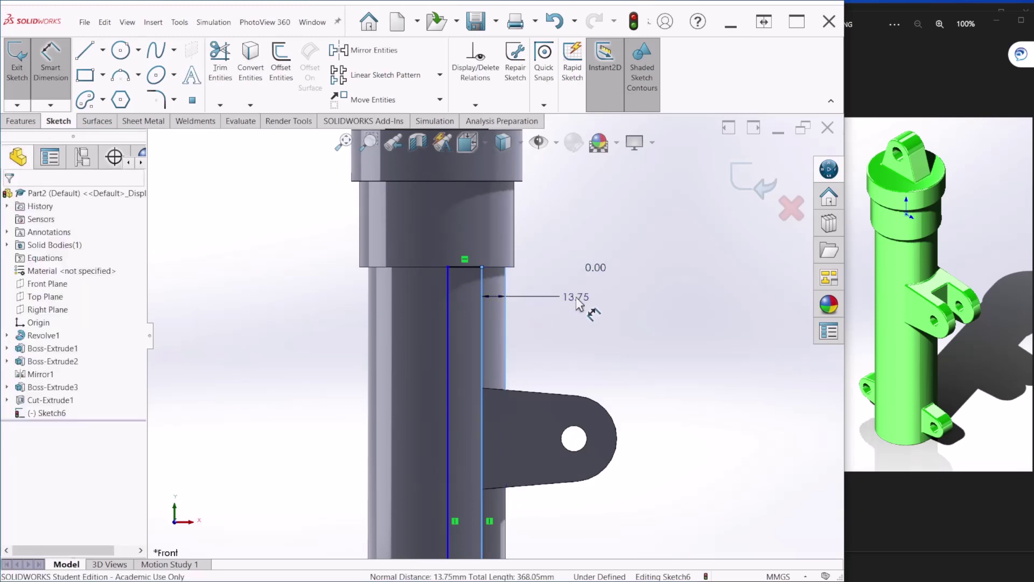
pyautogui.click(583, 305)
pyautogui.write('5')
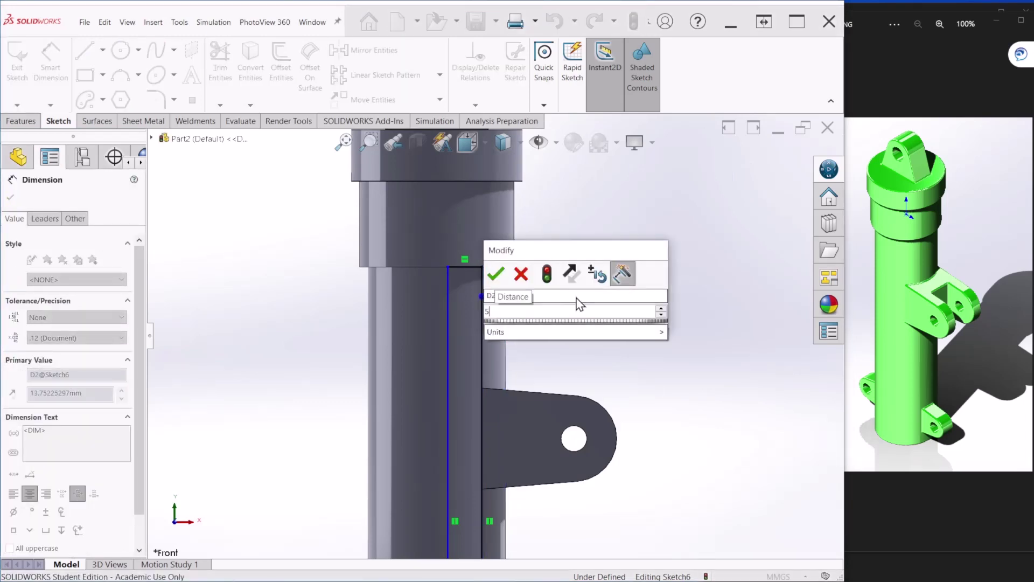
pyautogui.press('Return')
# Dimension the rectangle's width along its lower edge and set it to 35 mm.
pyautogui.scroll(3, 571, 351)
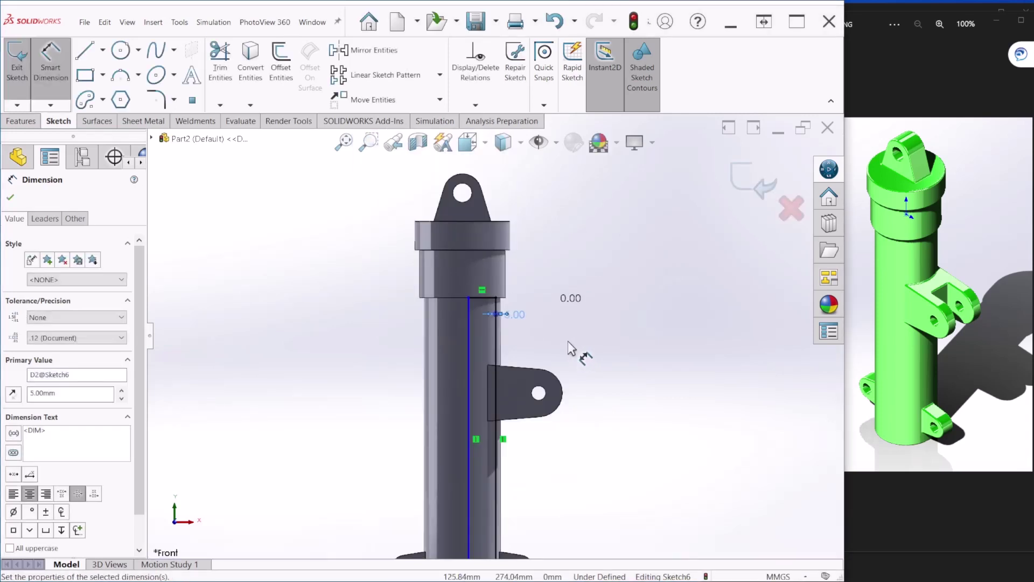
pyautogui.scroll(2, 536, 415)
pyautogui.scroll(-8, 489, 474)
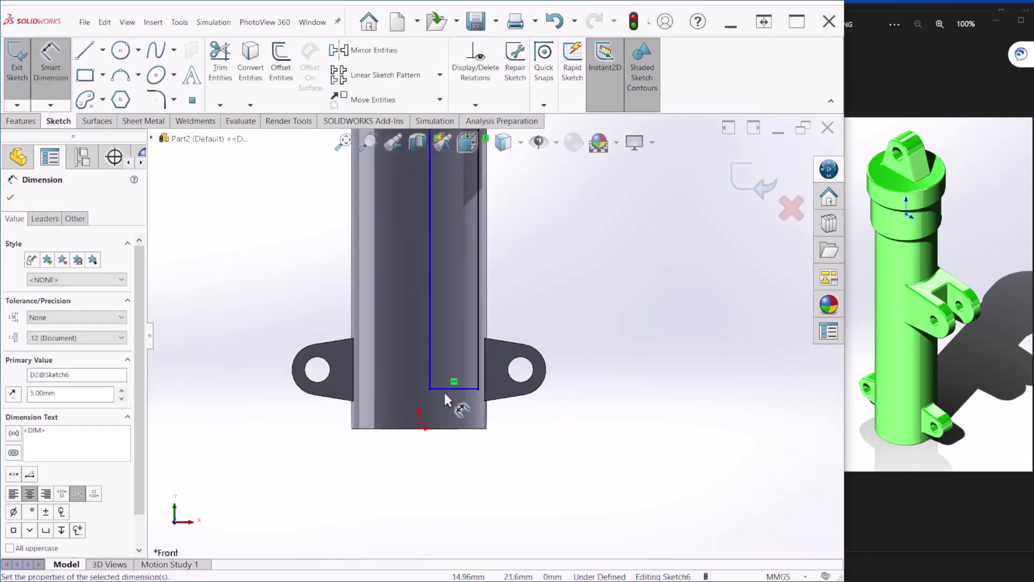
pyautogui.click(444, 388)
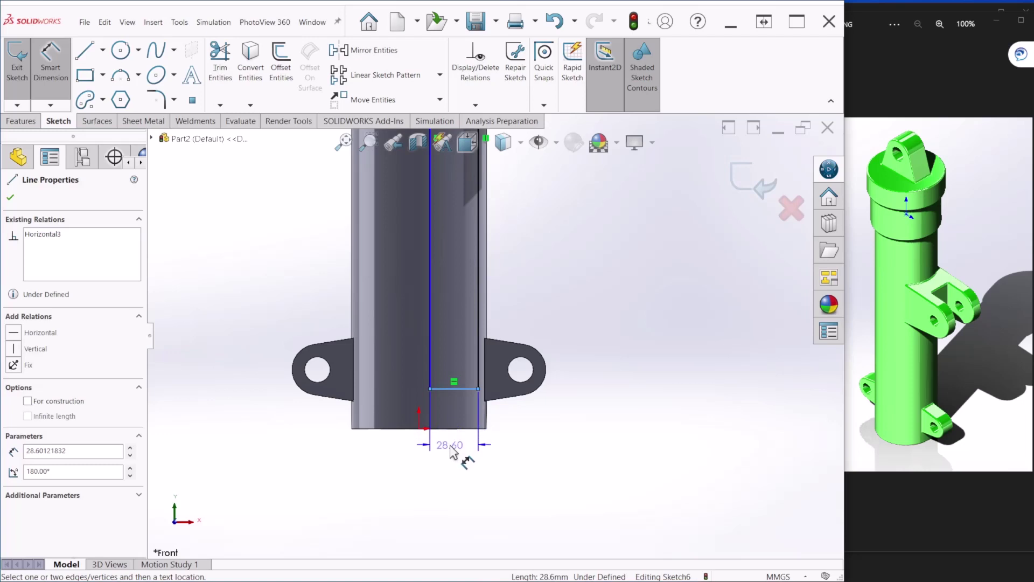
pyautogui.click(452, 453)
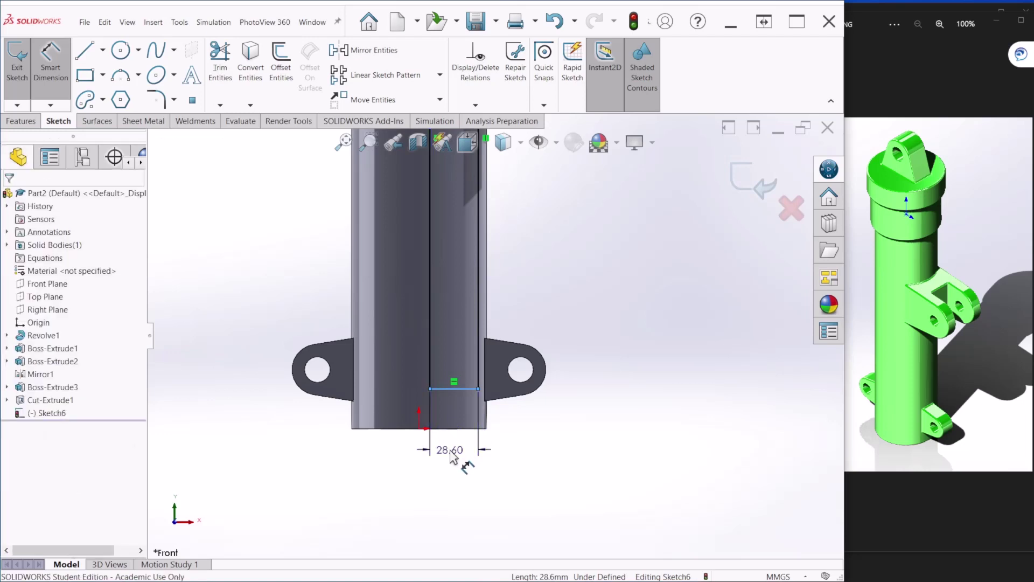
pyautogui.write('35')
pyautogui.press('Return')
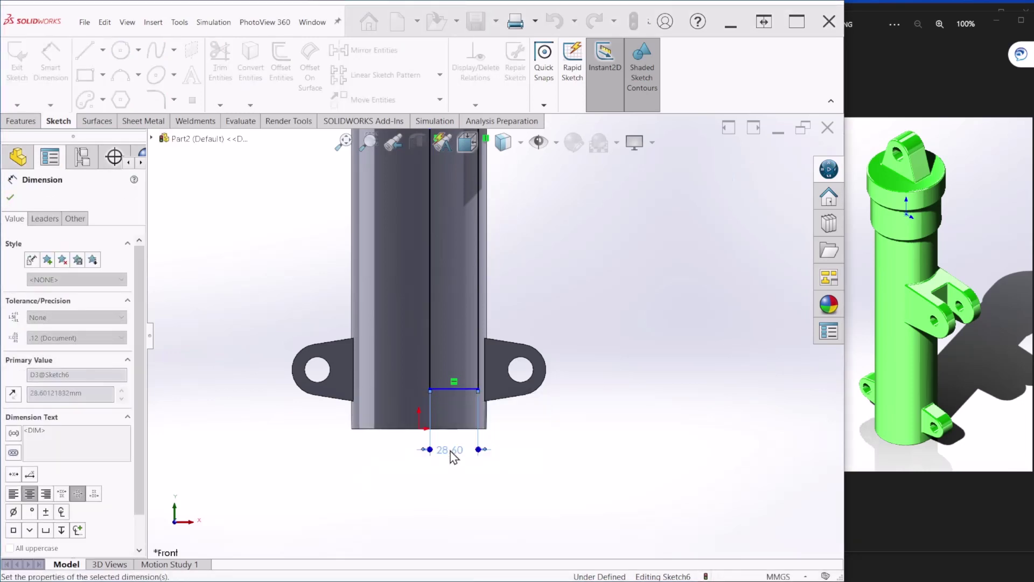
# Set the distance from the rectangle's lower edge to the cylinder's base to 5 mm and exit the sketch.
pyautogui.click(450, 390)
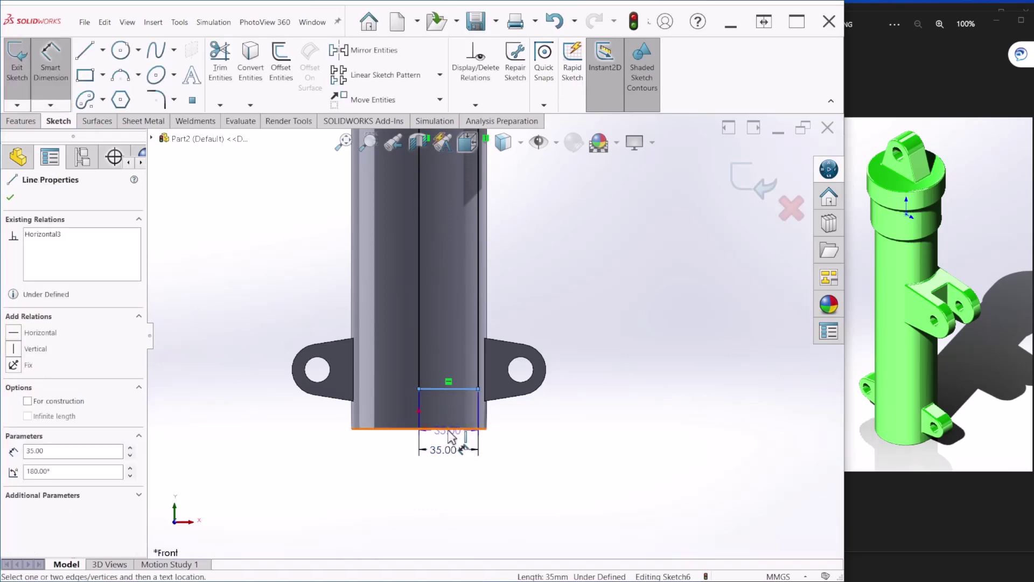
pyautogui.click(448, 430)
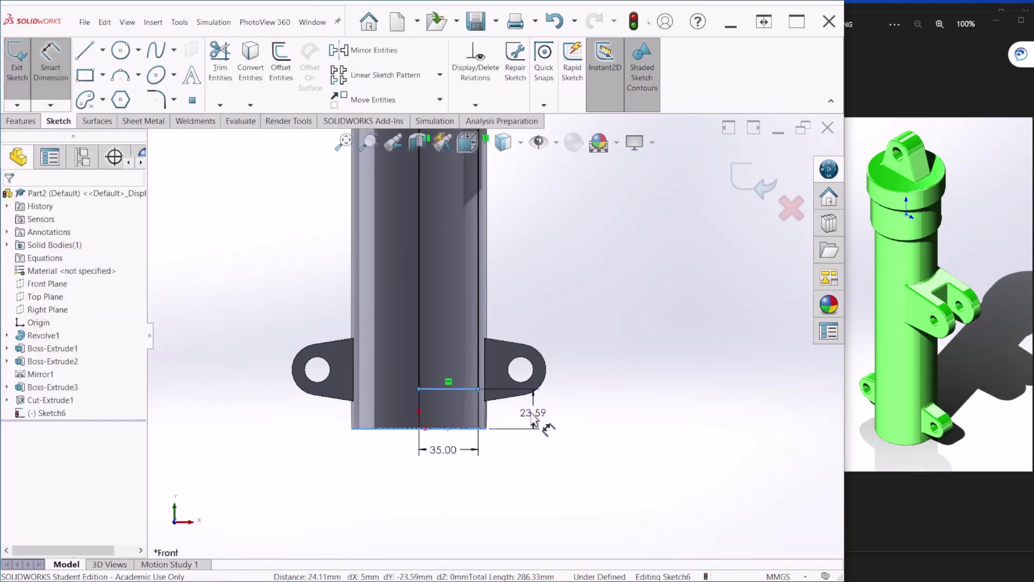
pyautogui.click(536, 420)
pyautogui.press('Return')
pyautogui.write('5')
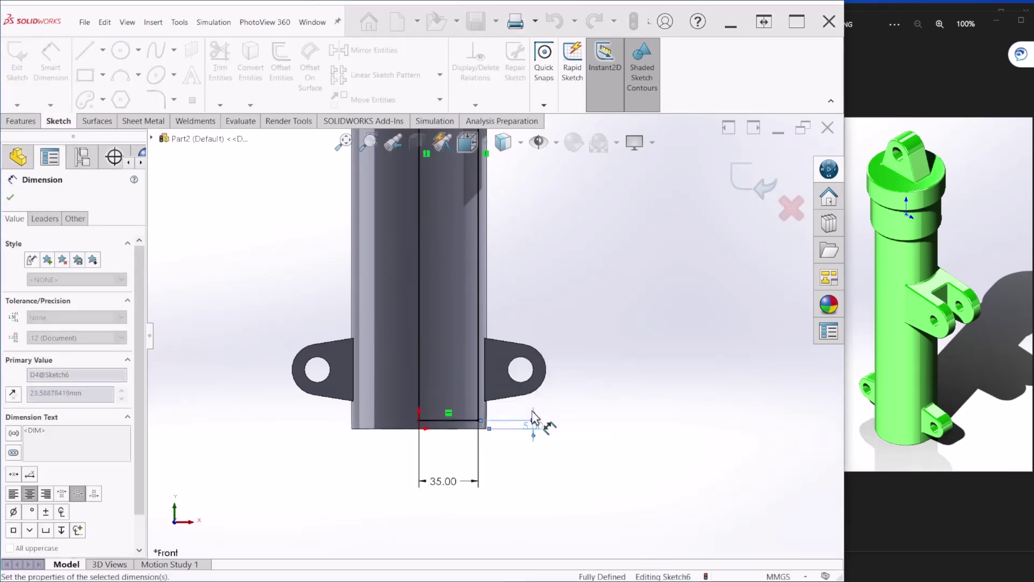
pyautogui.press('Return')
pyautogui.scroll(-5, 531, 426)
pyautogui.scroll(2, 523, 344)
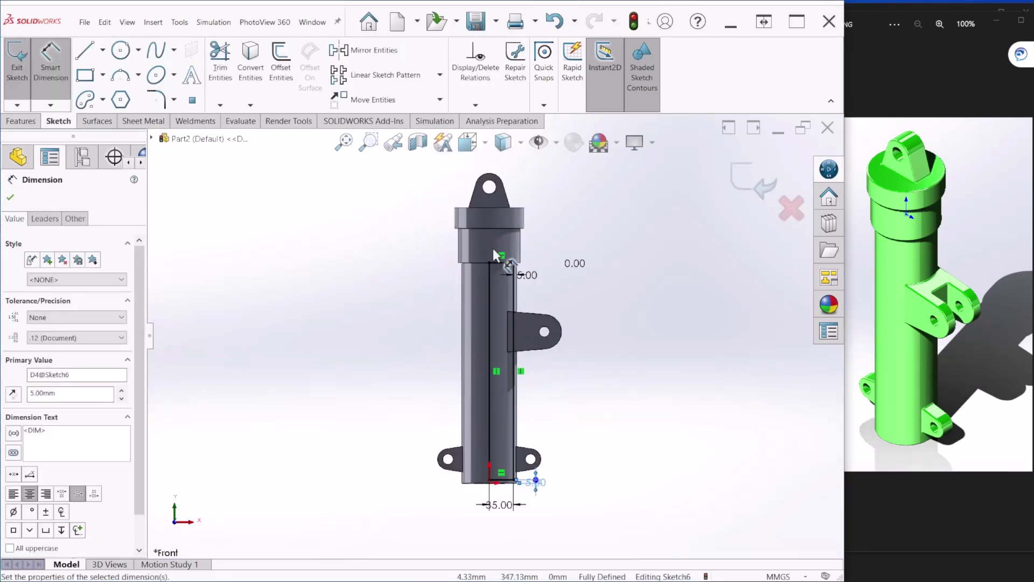
pyautogui.click(753, 182)
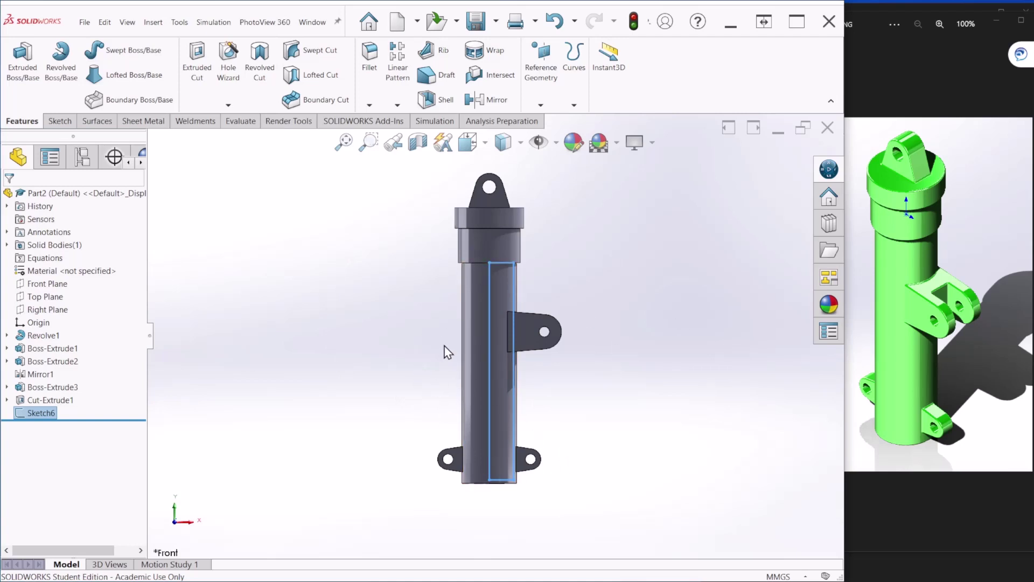
# Hollow the cylinder with a 360° revolved cut of the rectangle sketch about its vertical line on the cylinder's centre axis.
pyautogui.click(263, 80)
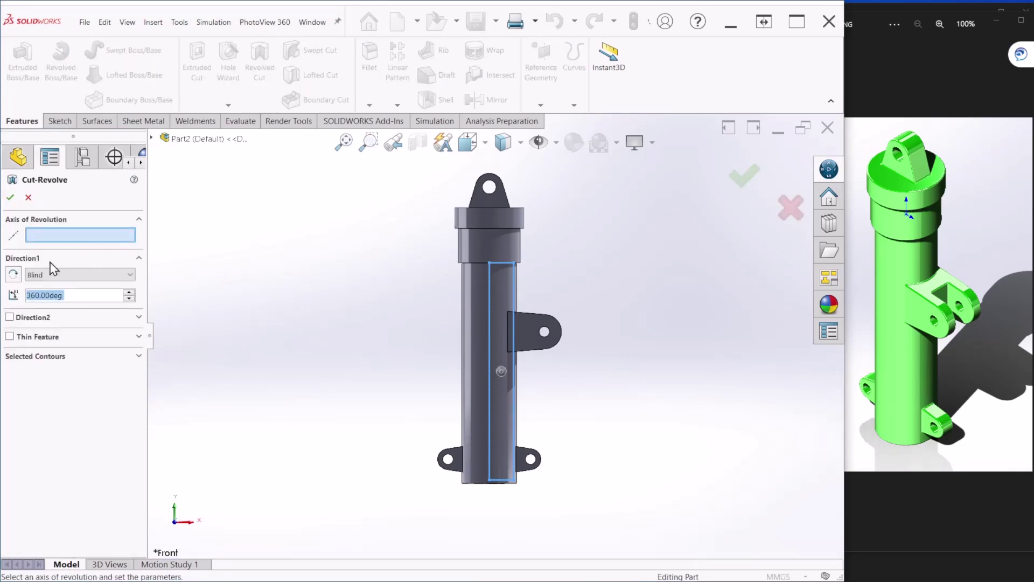
pyautogui.click(491, 291)
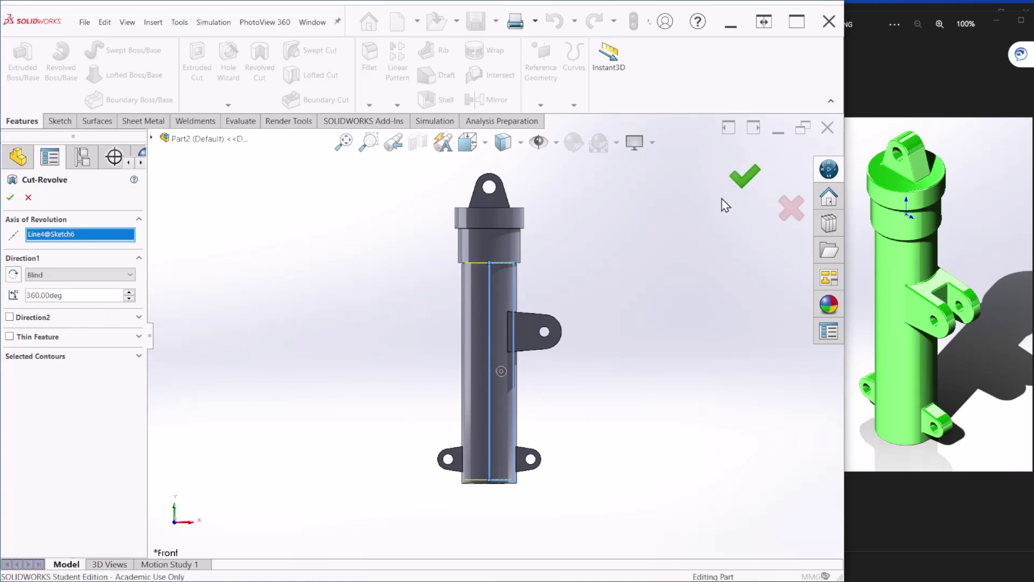
pyautogui.click(737, 182)
# Examine the hollowed cylinder from its lower end and from the side, ending in the isometric view.
pyautogui.moveTo(513, 512); pyautogui.dragTo(519, 272, button='middle')
pyautogui.scroll(-5, 506, 326)
pyautogui.moveTo(531, 416)
pyautogui.mouseDown(button='middle')
pyautogui.moveTo(518, 407)
pyautogui.moveTo(528, 403)
pyautogui.moveTo(508, 417)
pyautogui.moveTo(536, 397)
pyautogui.moveTo(531, 420)
pyautogui.mouseUp(button='middle')
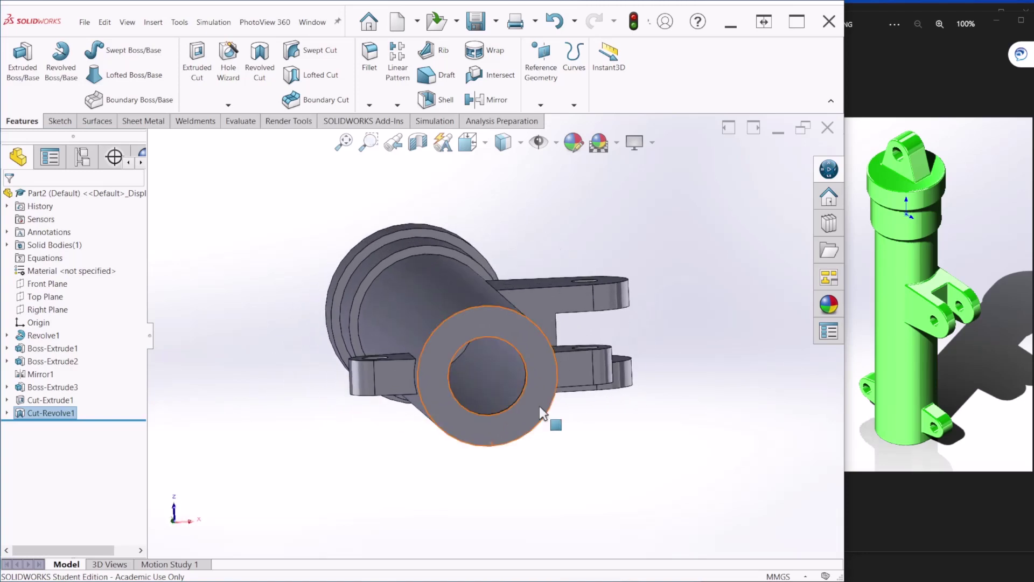
pyautogui.moveTo(501, 370); pyautogui.dragTo(537, 424, button='middle')
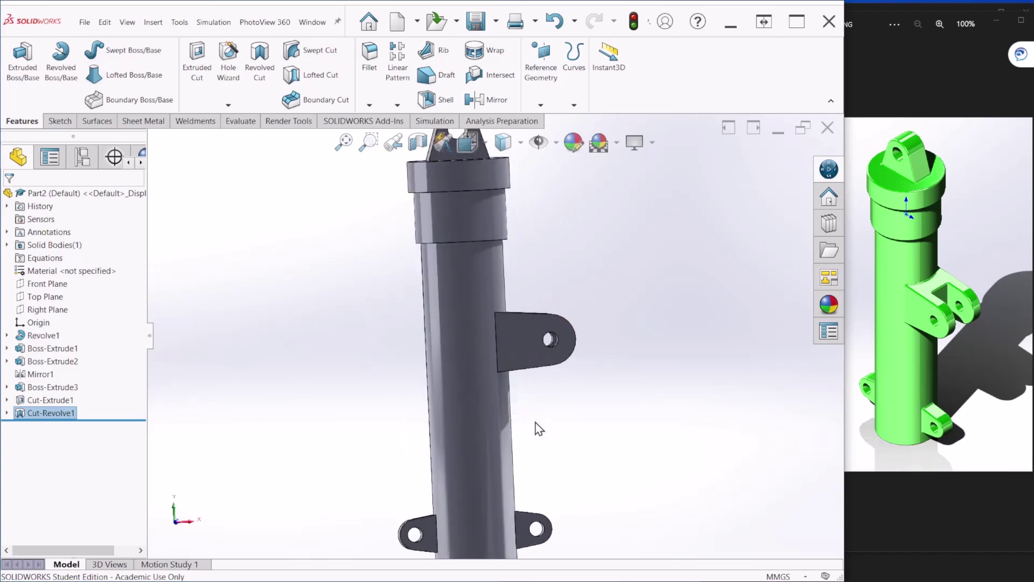
pyautogui.hotkey('ctrl', '7')
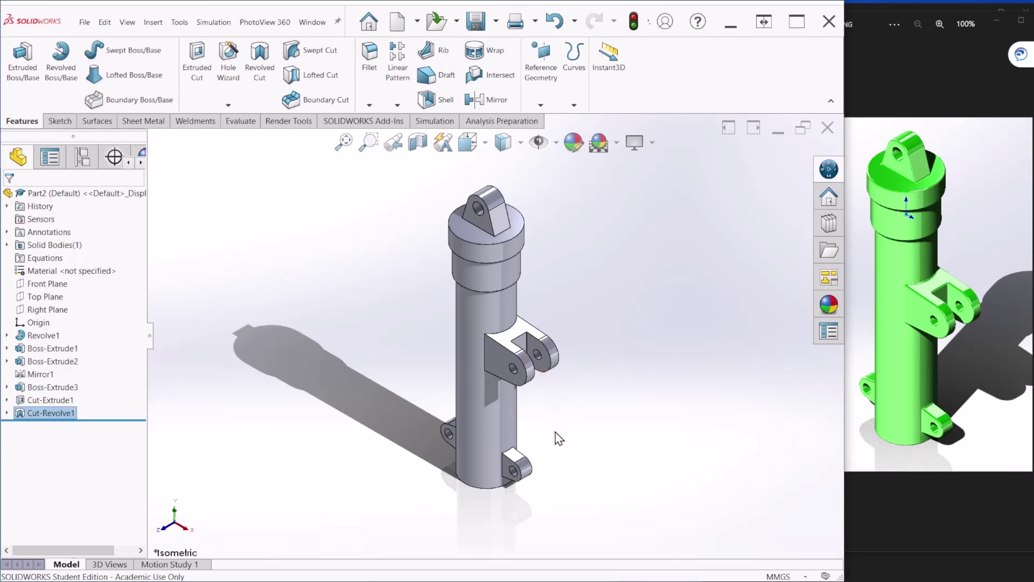
pyautogui.press('z')
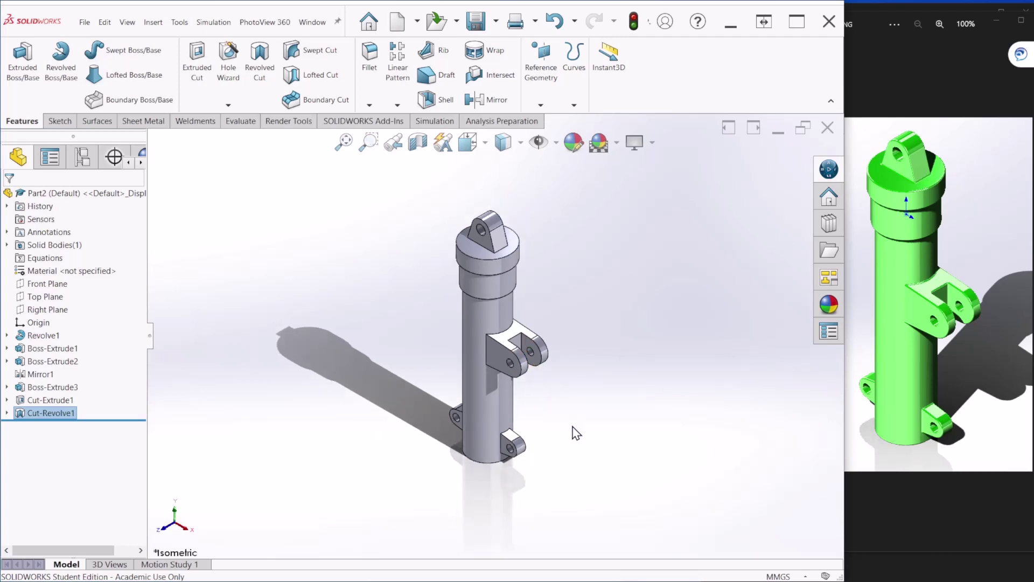